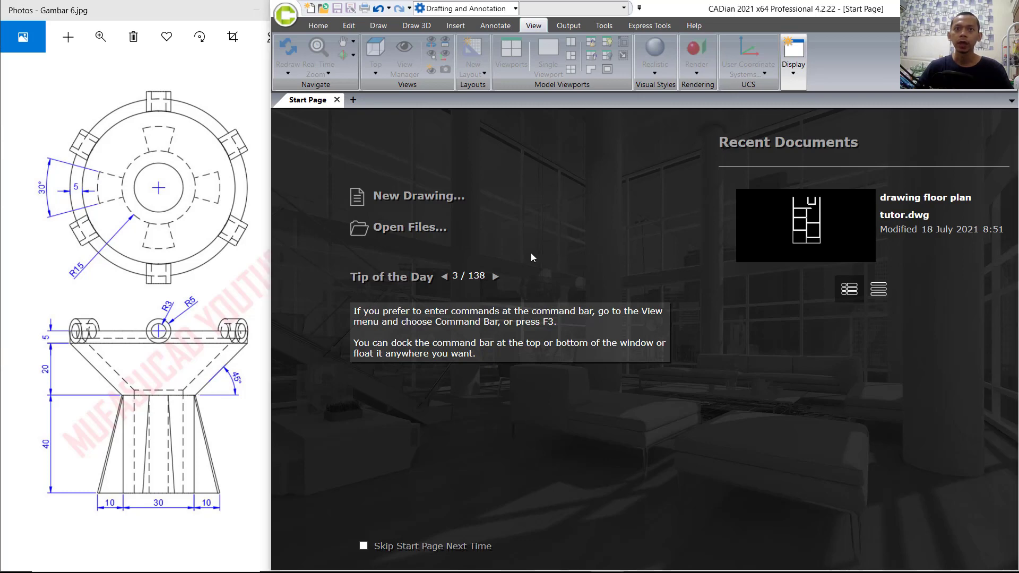
- Create blank Drawing5.dwg from the Start Page and switch to the Front preset view
{"action": "left_click", "coordinate": [416, 198]}
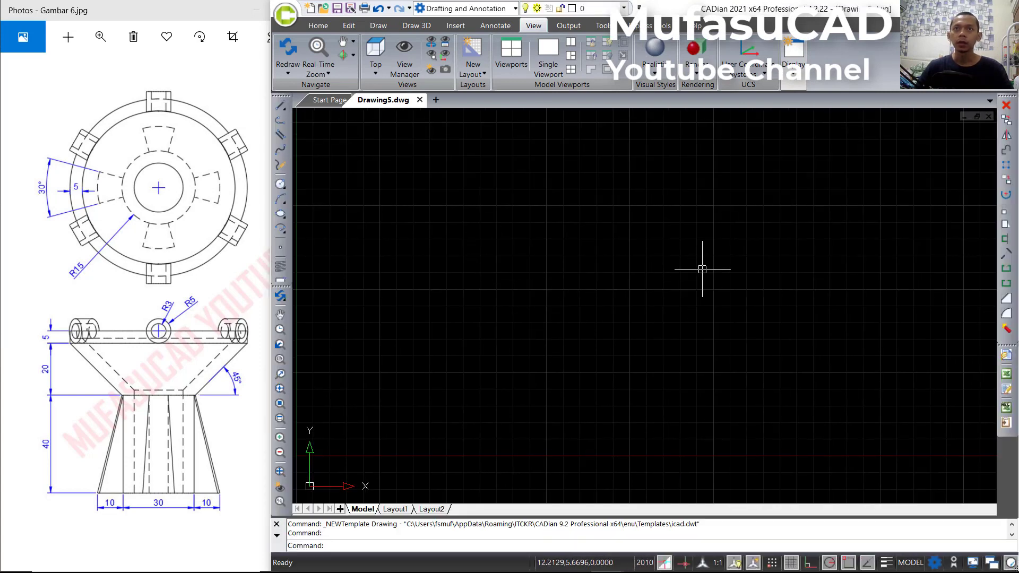
{"action": "middle_click_drag", "start_coordinate": [702, 269], "coordinate": [680, 276]}
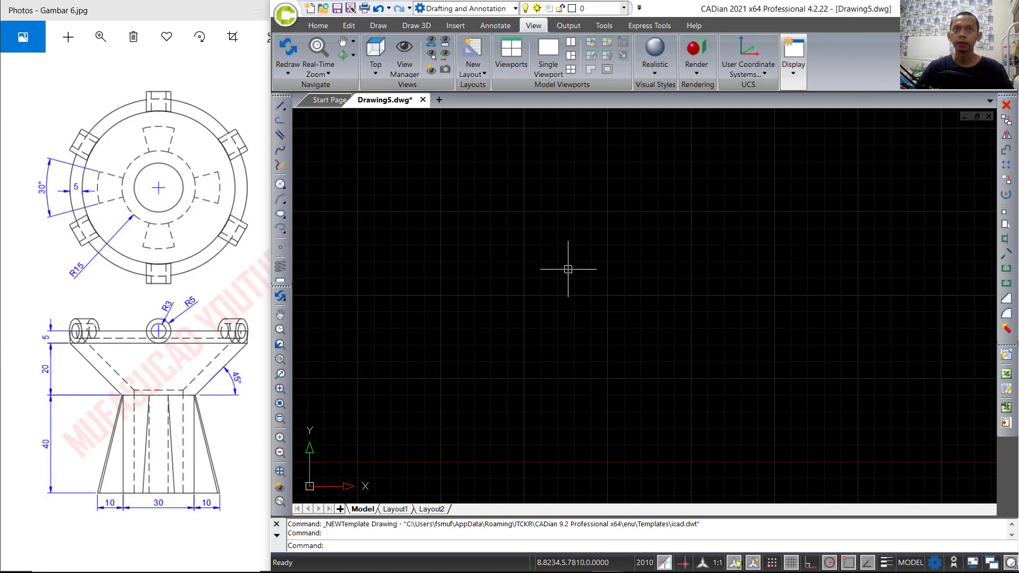
{"action": "left_click", "coordinate": [370, 74]}
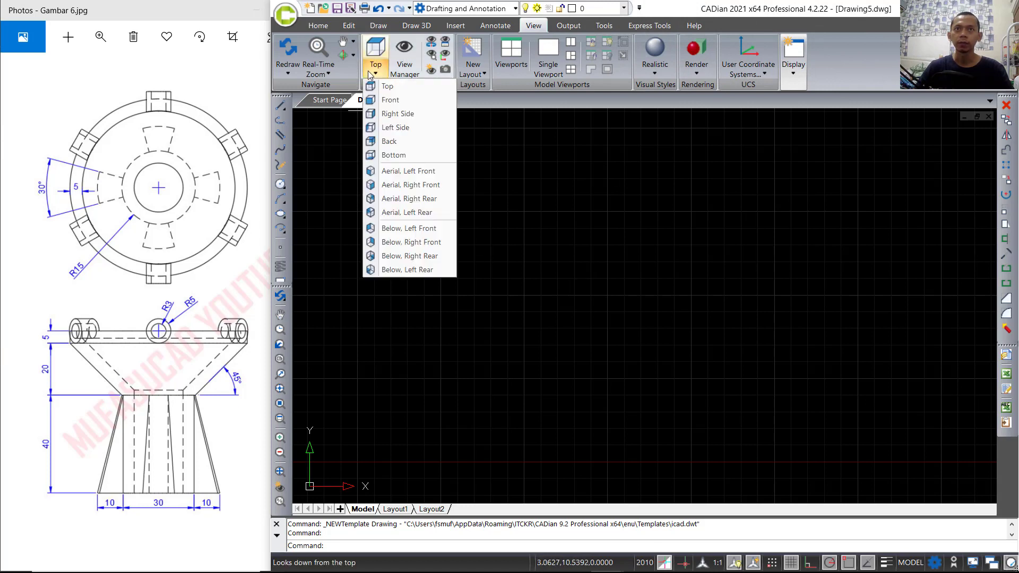
{"action": "left_click", "coordinate": [390, 104]}
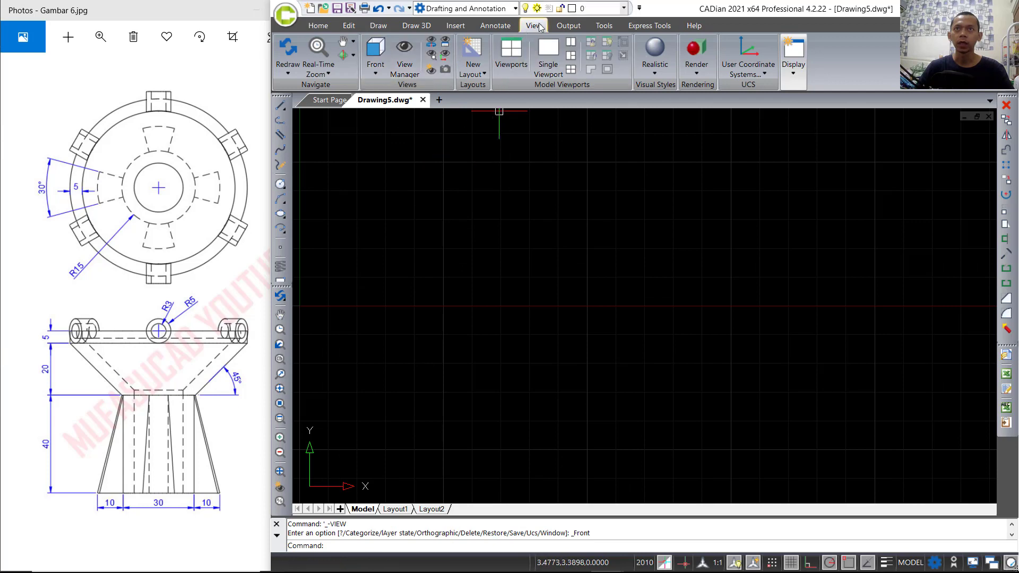
{"action": "scroll", "coordinate": [609, 281], "scroll_direction": "down", "scroll_amount": 2}
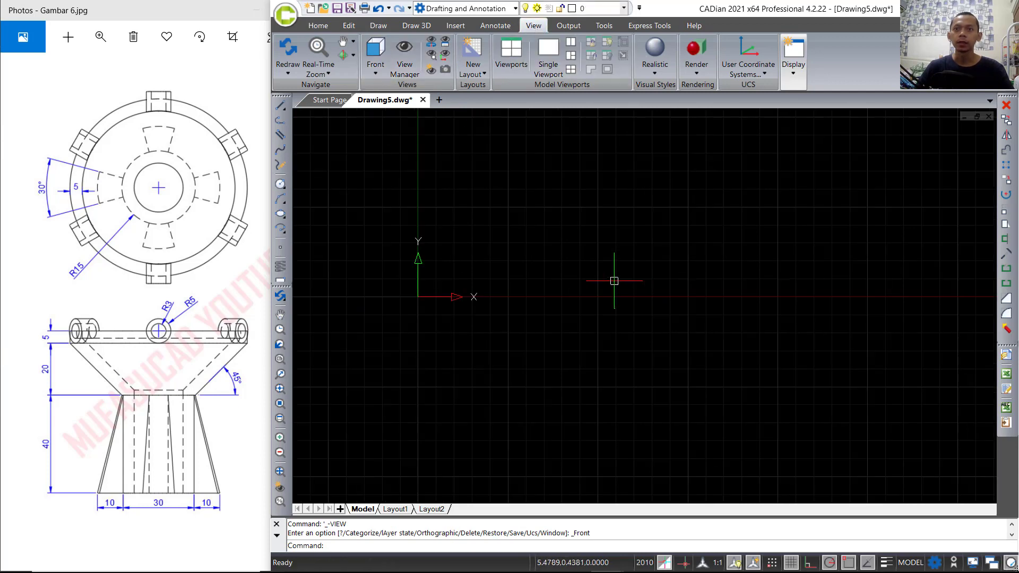
{"action": "middle_click_drag", "start_coordinate": [610, 282], "coordinate": [632, 330]}
{"action": "scroll", "coordinate": [633, 331], "scroll_direction": "up", "scroll_amount": 3}
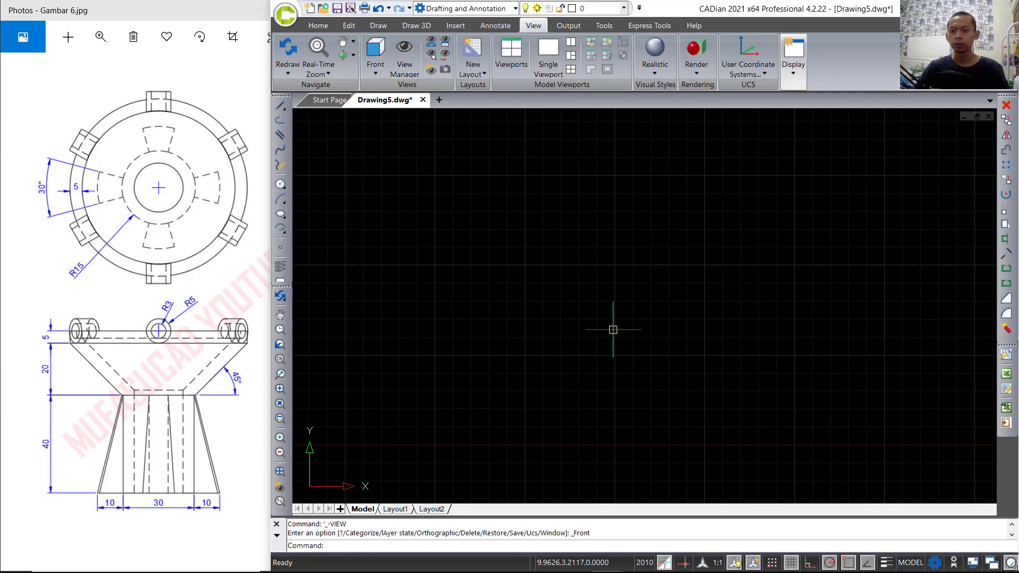
- Draw a 15-unit horizontal base line and a 40-unit vertical upright with LINE
{"action": "type", "text": "l"}
{"action": "key", "text": "Return"}
{"action": "left_click", "coordinate": [573, 301]}
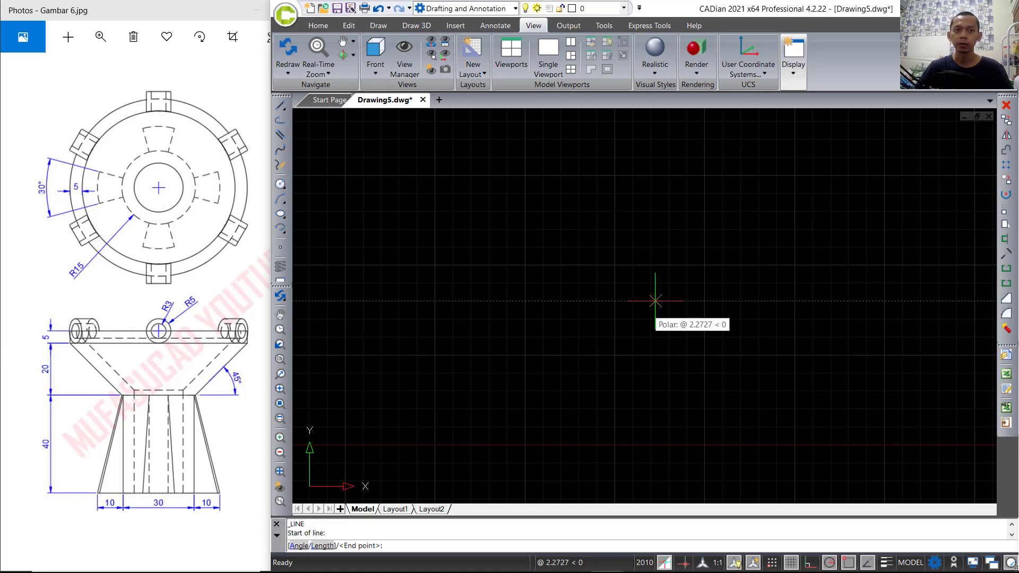
{"action": "type", "text": "1"}
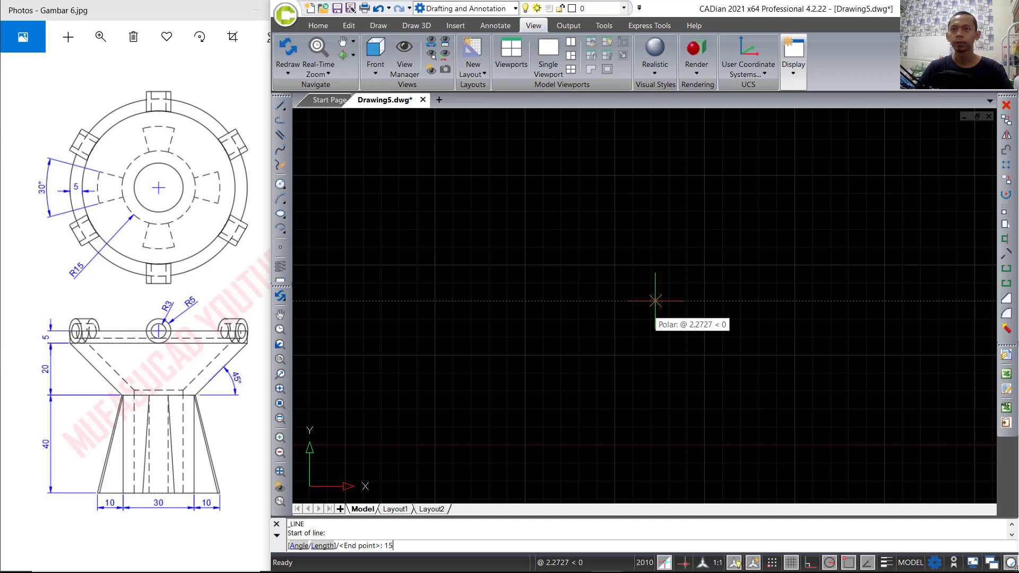
{"action": "type", "text": "5"}
{"action": "key", "text": "Return"}
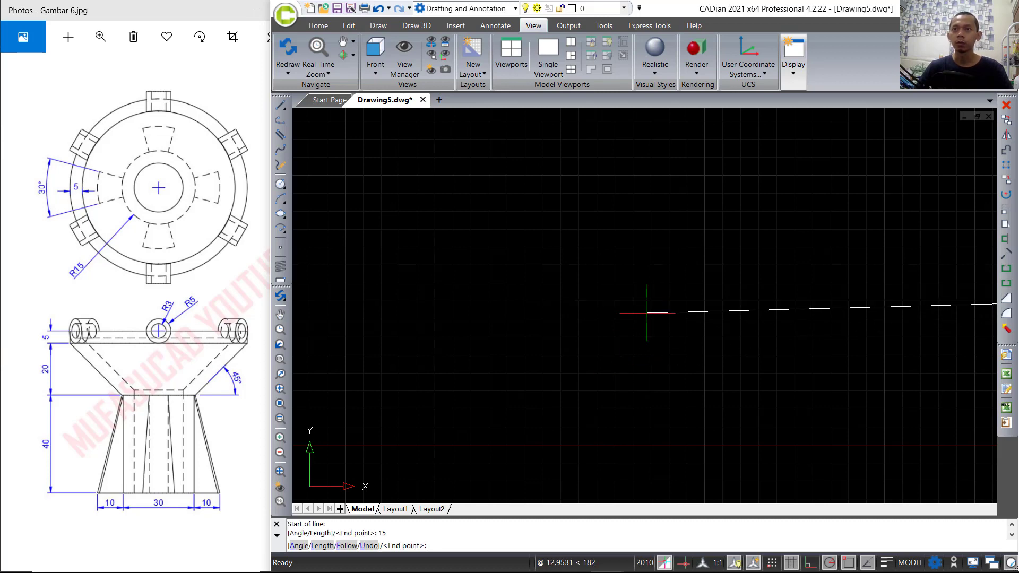
{"action": "scroll", "coordinate": [647, 313], "scroll_direction": "down", "scroll_amount": 6}
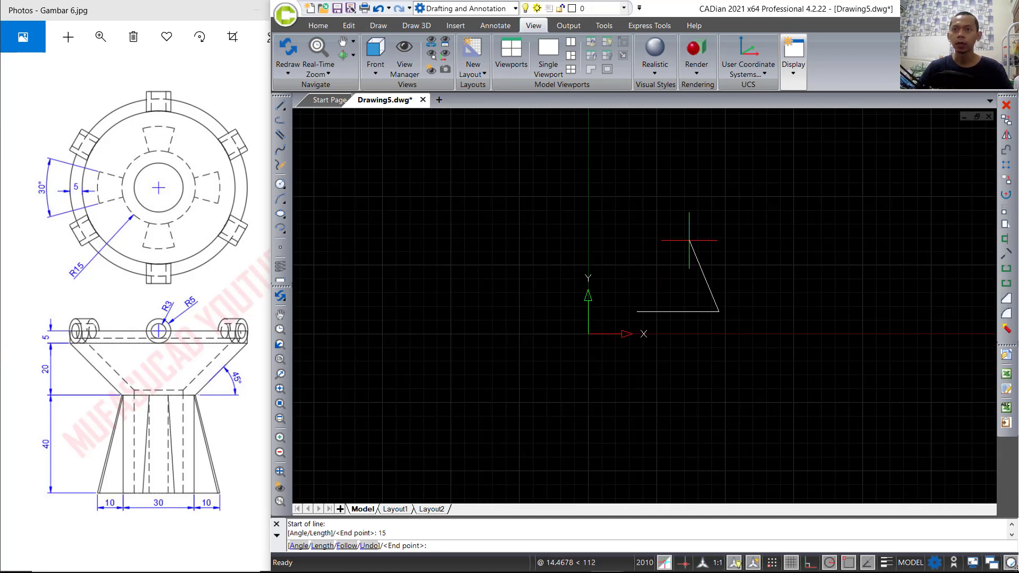
{"action": "mouse_move", "coordinate": [720, 220]}
{"action": "middle_mouse_down"}
{"action": "mouse_move", "coordinate": [653, 296]}
{"action": "mouse_move", "coordinate": [624, 351]}
{"action": "middle_mouse_up"}
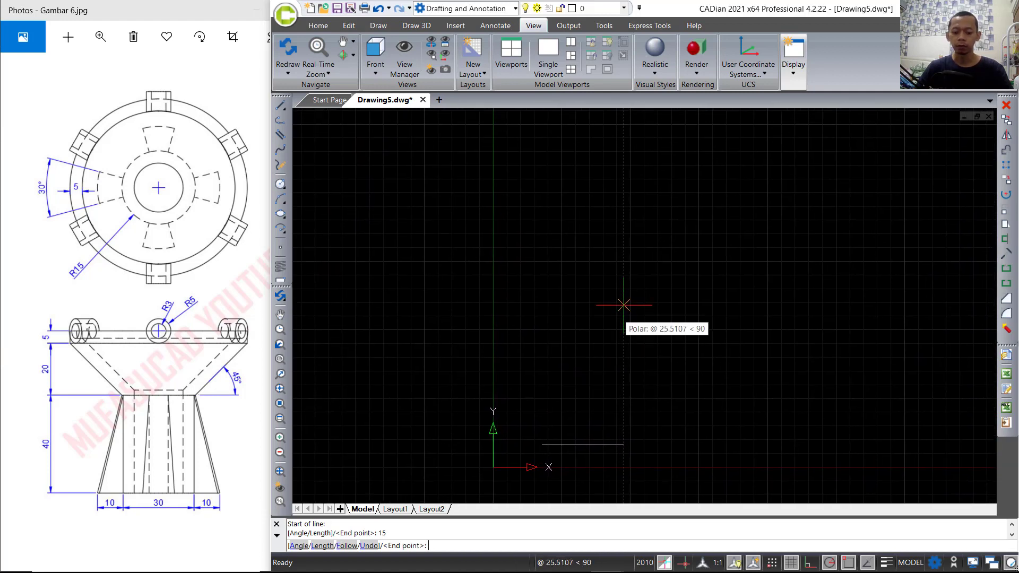
{"action": "type", "text": "0"}
{"action": "key", "text": "Return"}
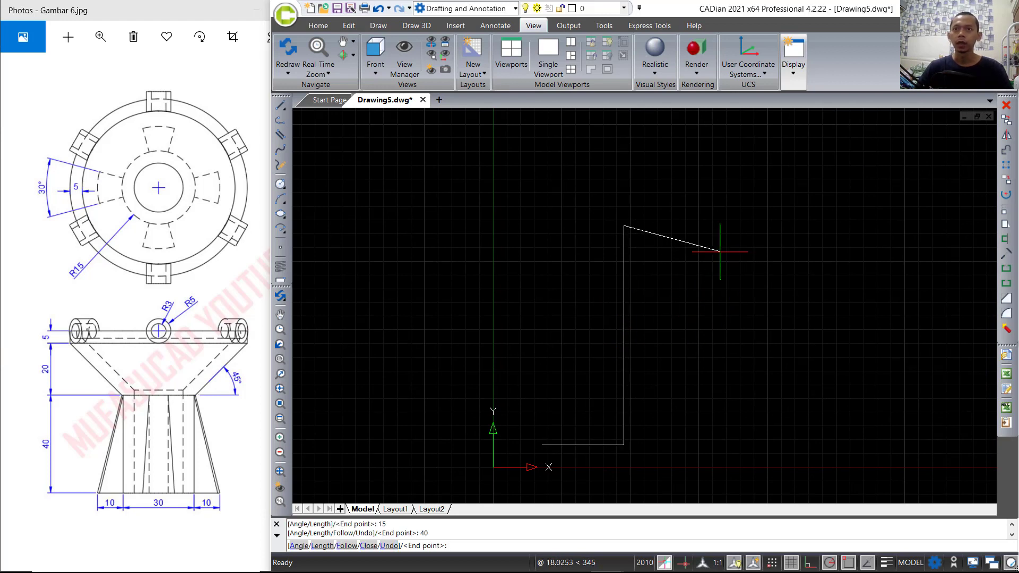
{"action": "key", "text": "Return"}
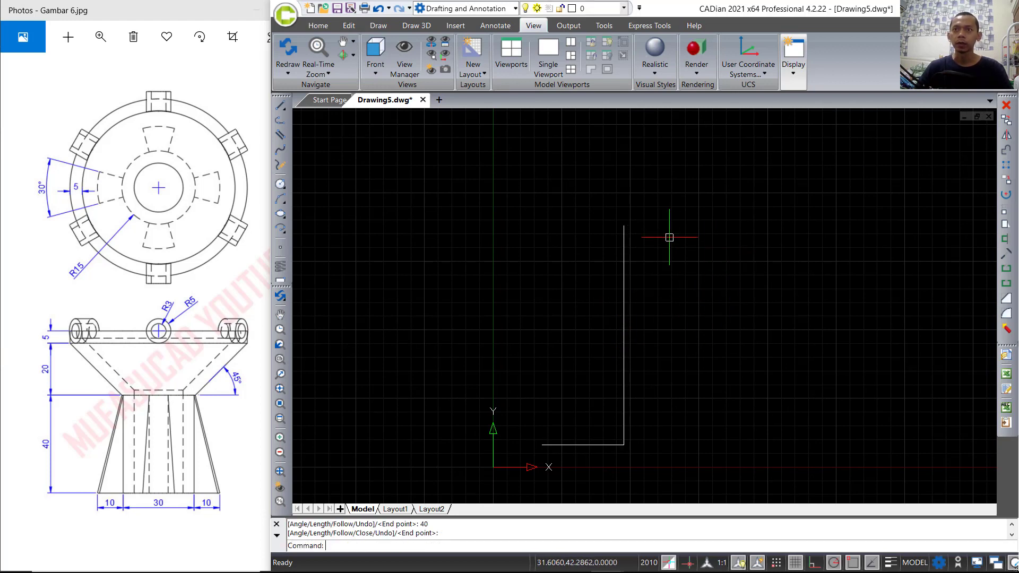
{"action": "middle_click_drag", "start_coordinate": [667, 234], "coordinate": [644, 272]}
- Draw a horizontal line leftward from the upright's top end
{"action": "type", "text": "L"}
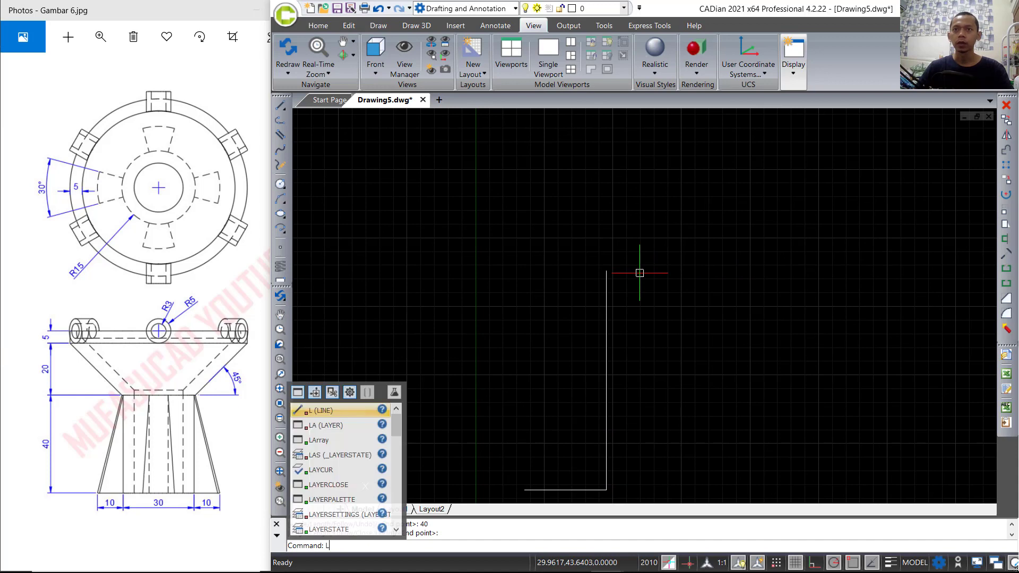
{"action": "key", "text": "Return"}
{"action": "left_click", "coordinate": [607, 271]}
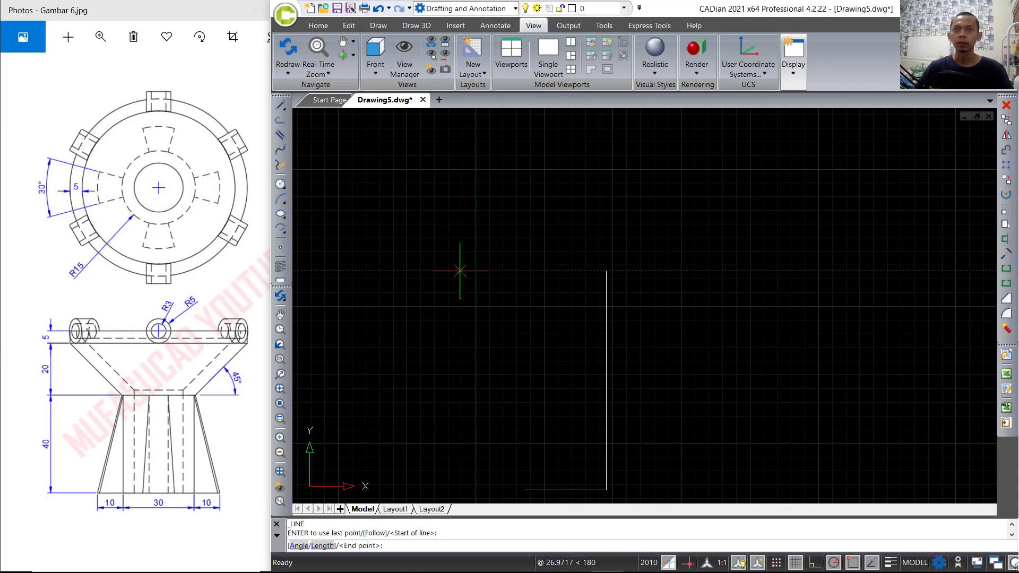
{"action": "left_click", "coordinate": [448, 271]}
{"action": "key", "text": "Return"}
- Move the horizontal line 20 units up
{"action": "type", "text": "m"}
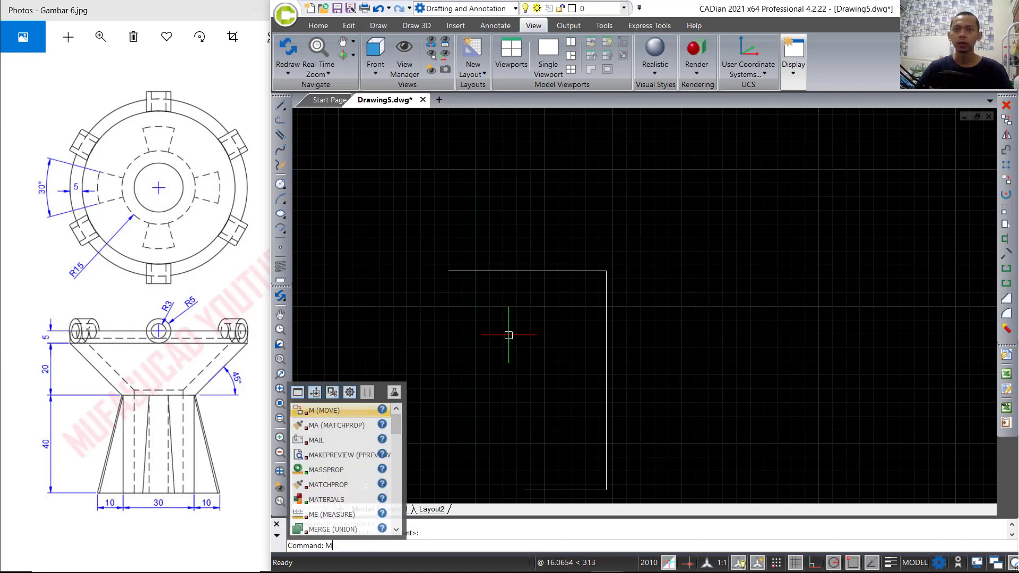
{"action": "key", "text": "Return"}
{"action": "left_click", "coordinate": [530, 250]}
{"action": "left_click", "coordinate": [485, 327]}
{"action": "key", "text": "Return"}
{"action": "left_click", "coordinate": [673, 332]}
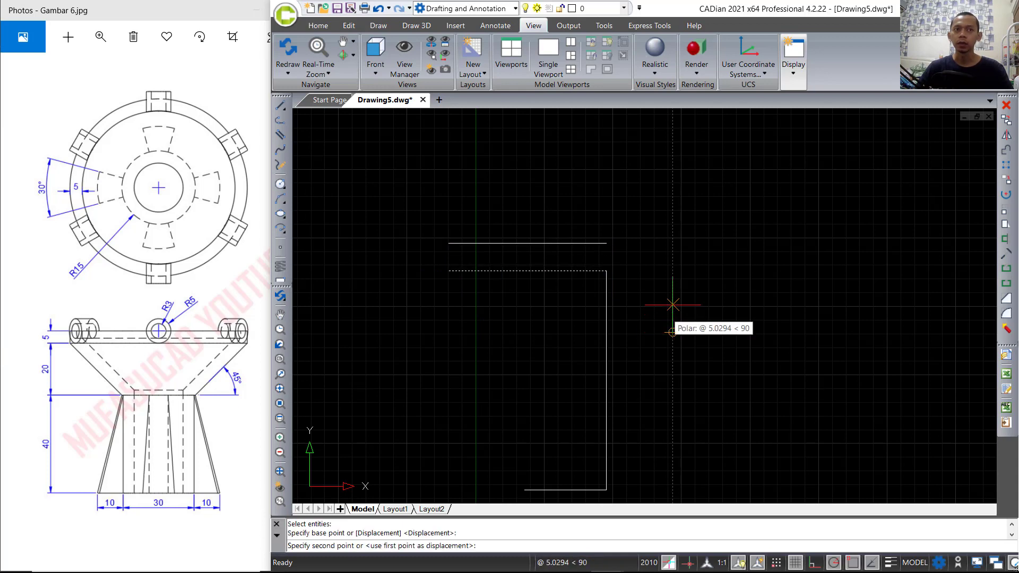
{"action": "type", "text": "2"}
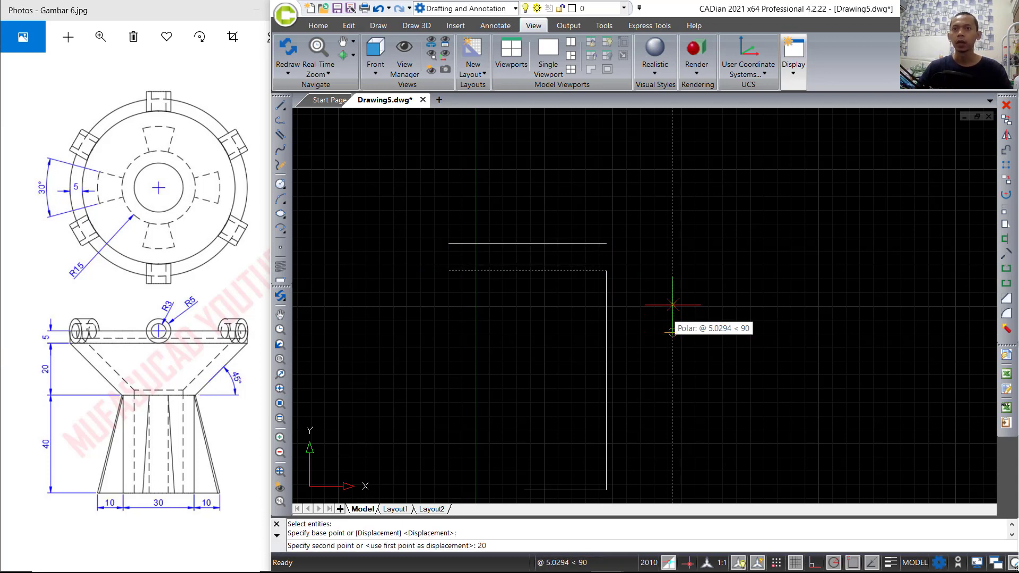
{"action": "type", "text": "0"}
{"action": "key", "text": "Return"}
{"action": "type", "text": "L"}
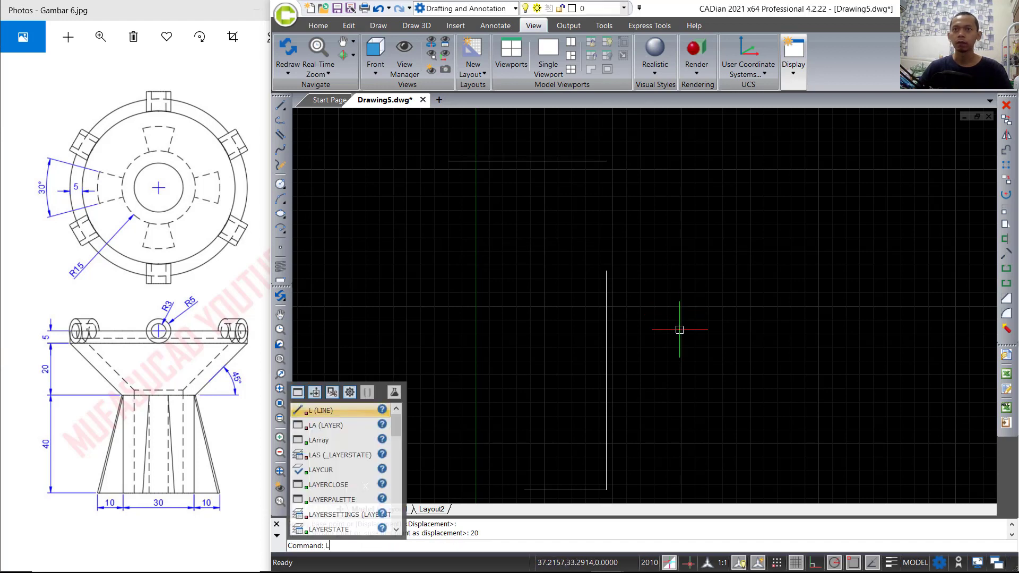
{"action": "key", "text": "Return"}
- Draw a 45° slanted line from the upright's top end
{"action": "left_click", "coordinate": [606, 270]}
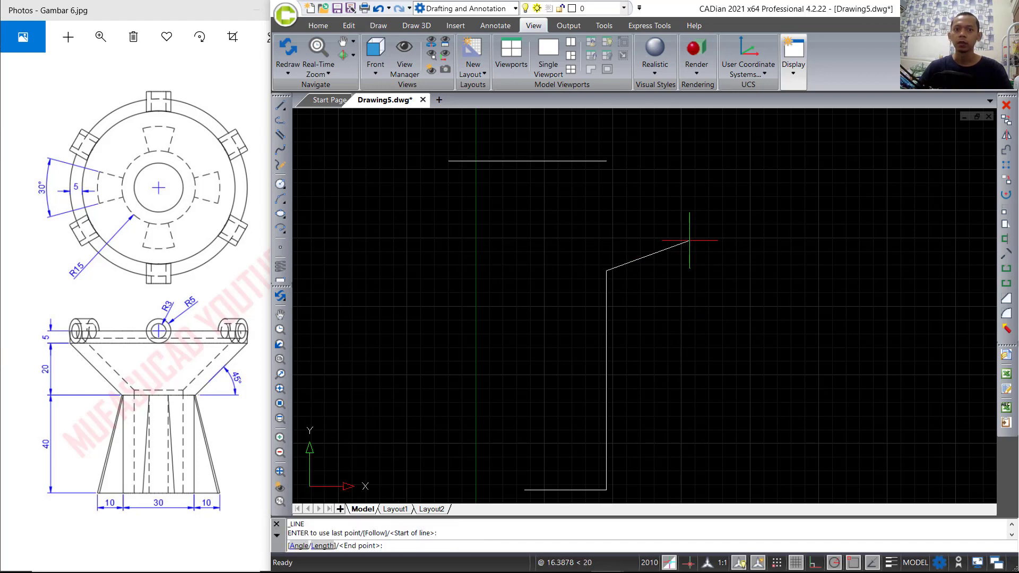
{"action": "type", "text": "A"}
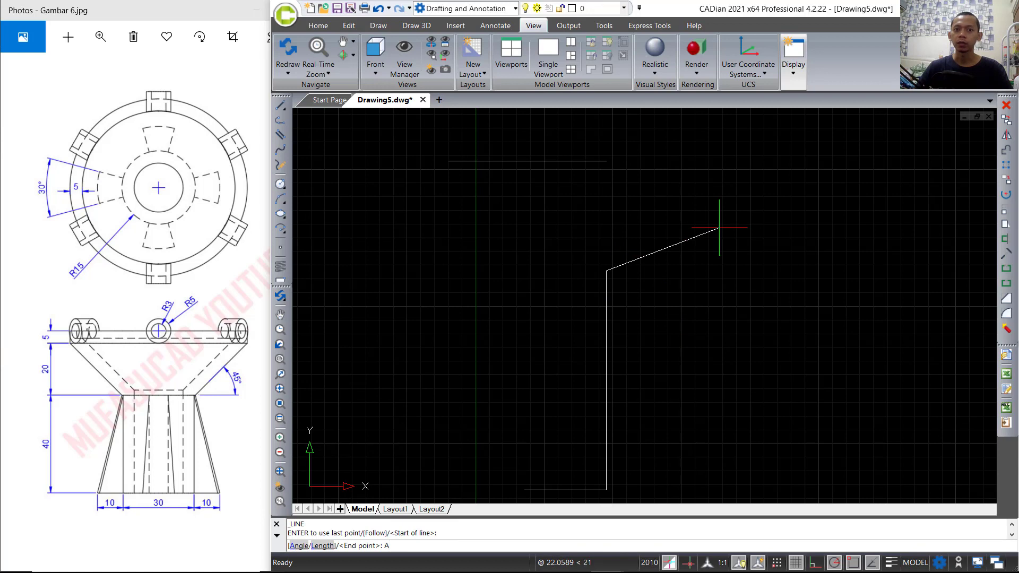
{"action": "key", "text": "Return"}
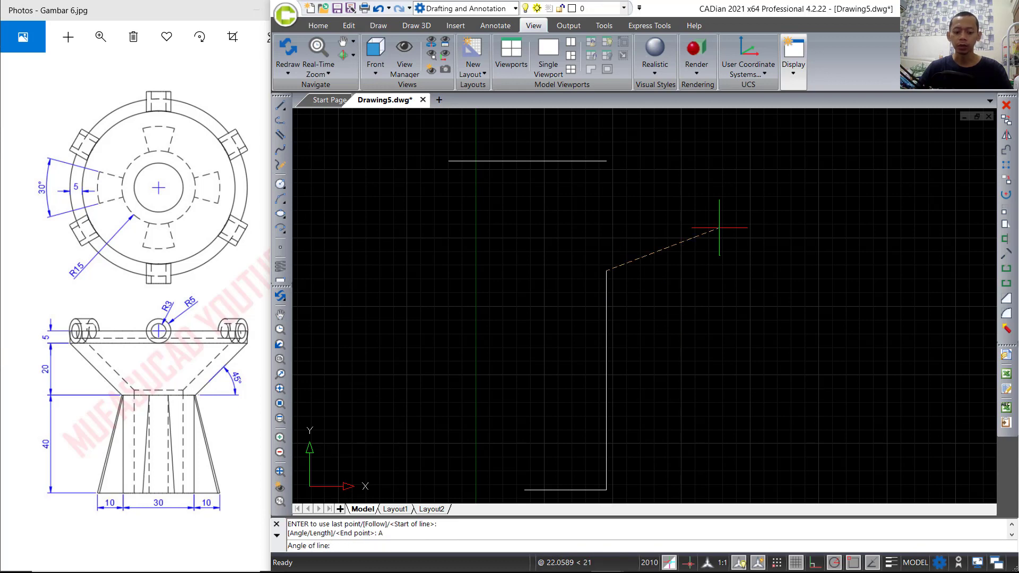
{"action": "type", "text": "45"}
{"action": "key", "text": "Return"}
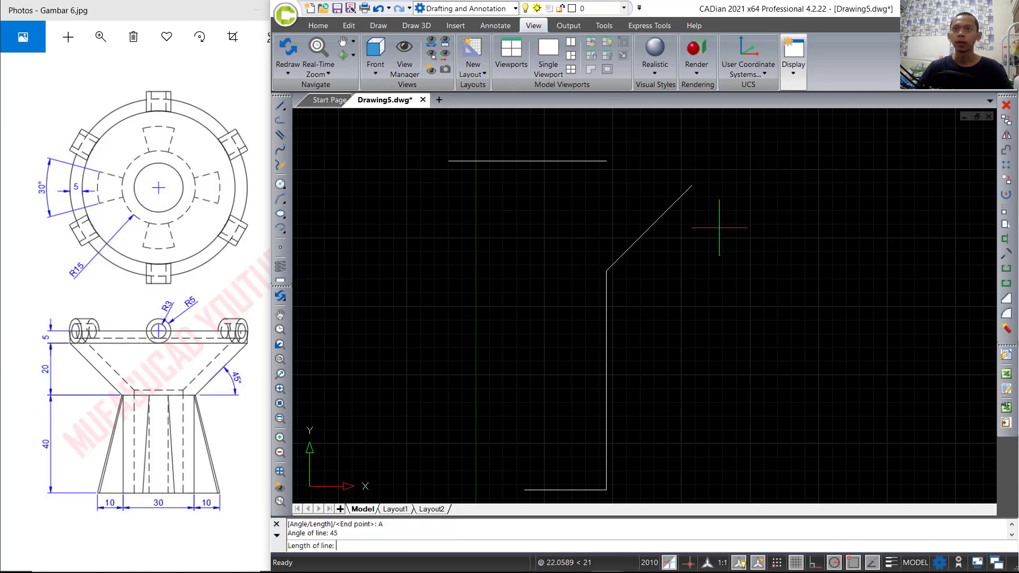
{"action": "left_click", "coordinate": [774, 143]}
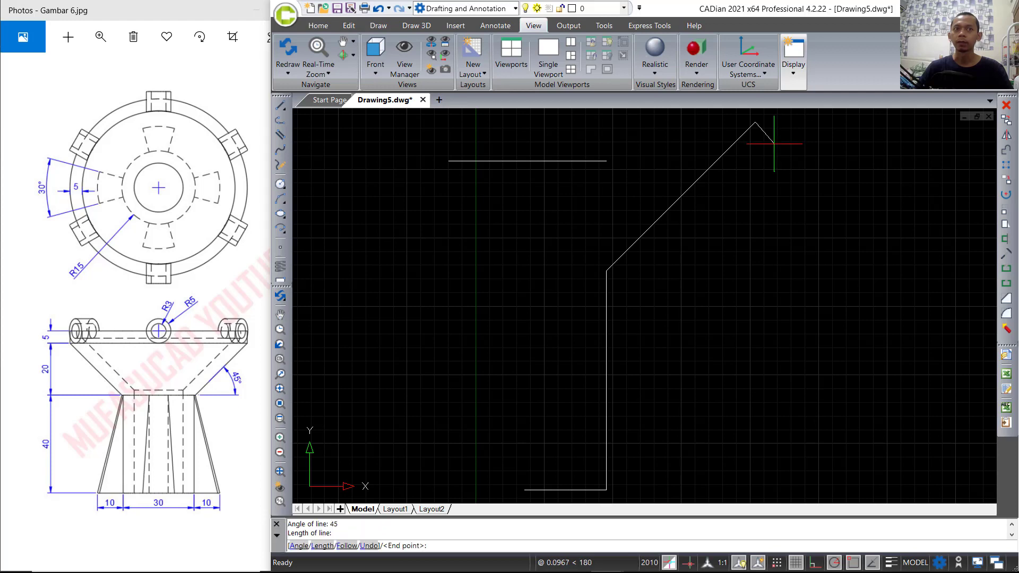
{"action": "key", "text": "Escape"}
- Extend the top horizontal line so it meets the diagonal
{"action": "middle_click_drag", "start_coordinate": [723, 237], "coordinate": [698, 265]}
{"action": "type", "text": "tr"}
{"action": "key", "text": "Return"}
{"action": "key", "text": "Return"}
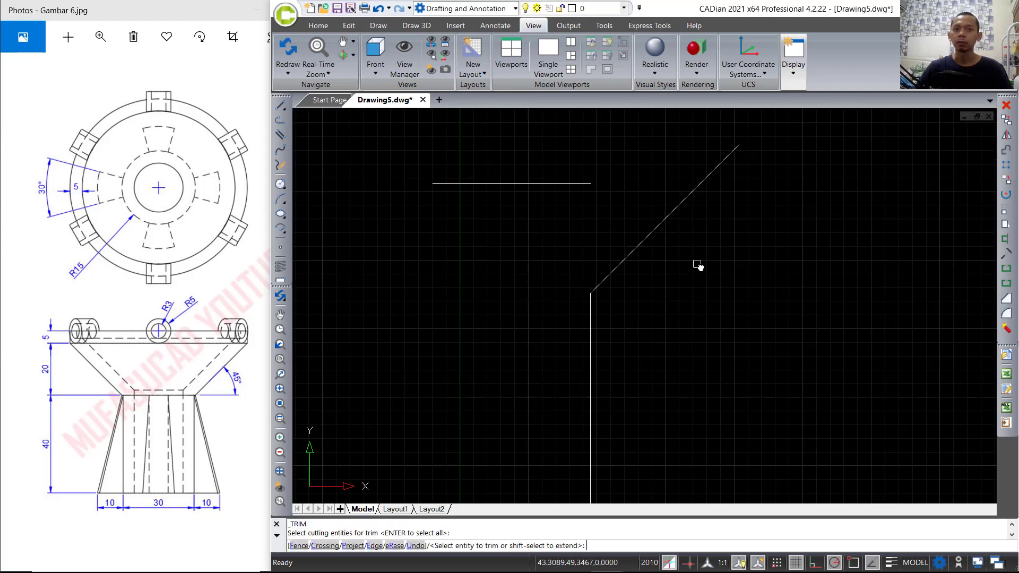
{"action": "double_click", "coordinate": [581, 181]}
{"action": "left_click", "coordinate": [581, 182], "text": "shift"}
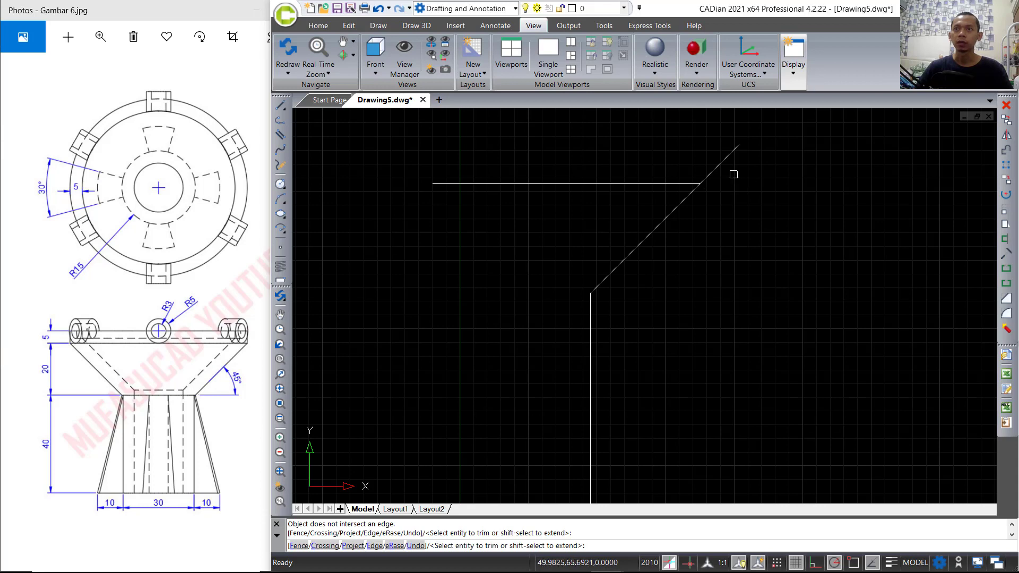
{"action": "key", "text": "Return"}
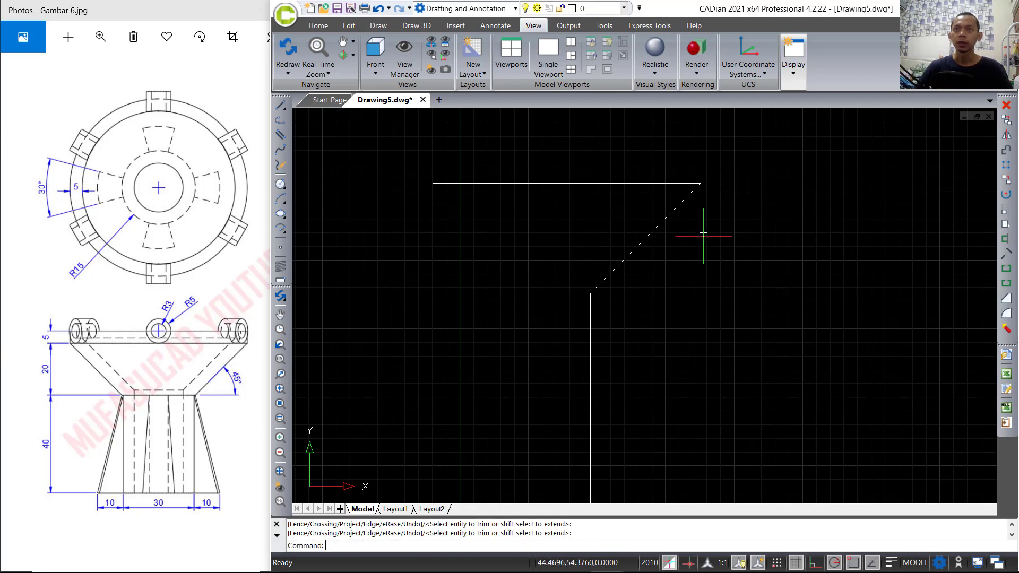
- Copy the top horizontal line 5 units higher
{"action": "middle_click_drag", "start_coordinate": [703, 235], "coordinate": [700, 288]}
{"action": "type", "text": "co"}
{"action": "key", "text": "Return"}
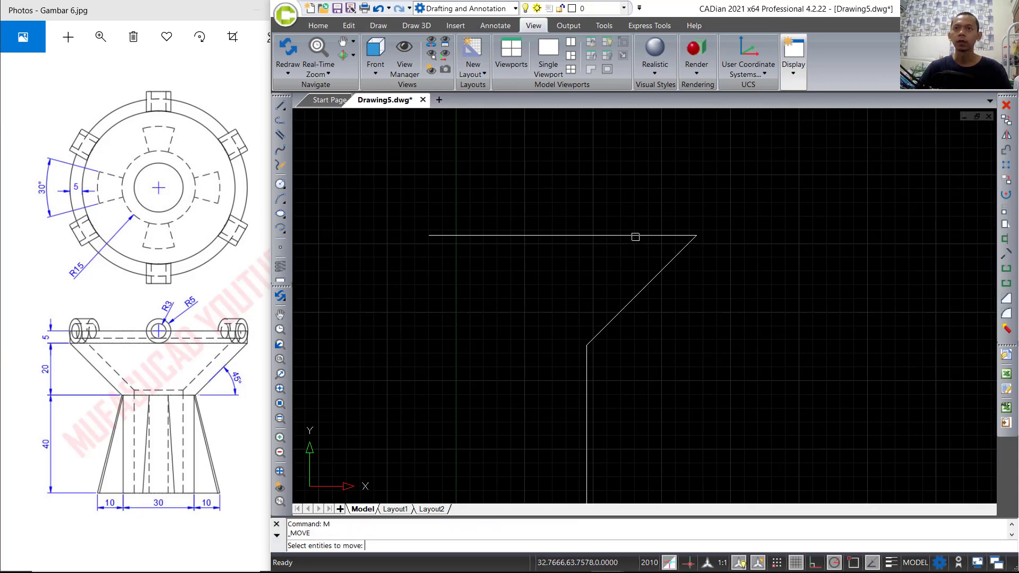
{"action": "left_click", "coordinate": [626, 215]}
{"action": "left_click", "coordinate": [583, 257]}
{"action": "key", "text": "Return"}
{"action": "left_click", "coordinate": [710, 305]}
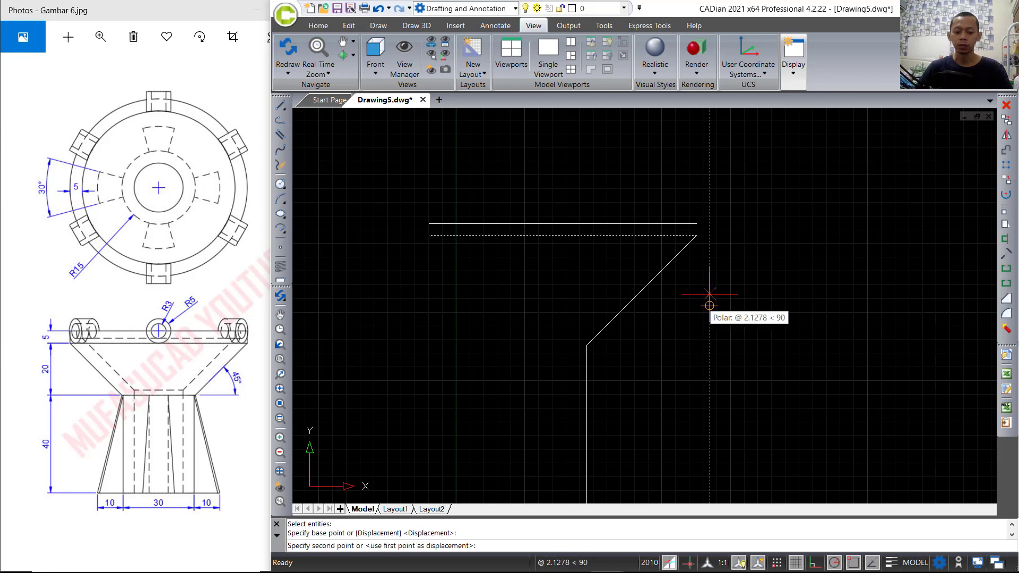
{"action": "type", "text": "5"}
{"action": "key", "text": "Return"}
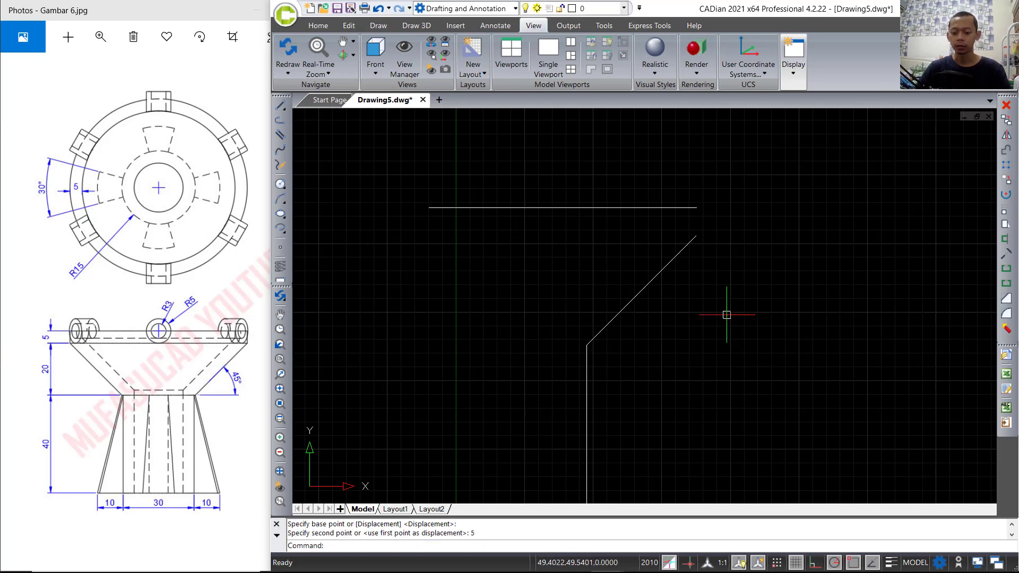
- Draw the vertical end segment from the diagonal's upper end to the corner
{"action": "type", "text": "L"}
{"action": "key", "text": "Return"}
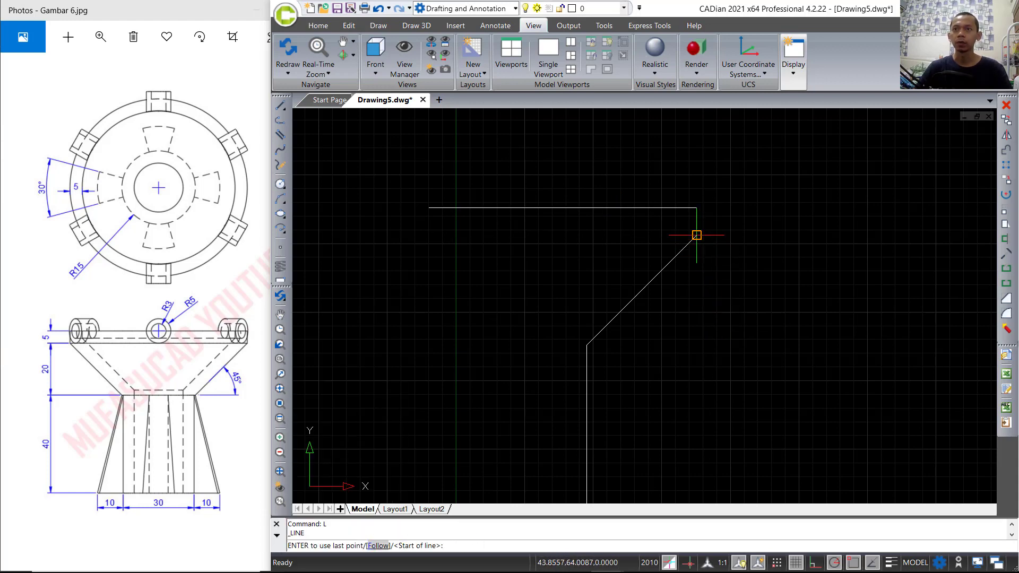
{"action": "left_click", "coordinate": [696, 236]}
{"action": "left_click", "coordinate": [696, 207]}
{"action": "key", "text": "Return"}
{"action": "scroll", "coordinate": [705, 332], "scroll_direction": "down", "scroll_amount": 3}
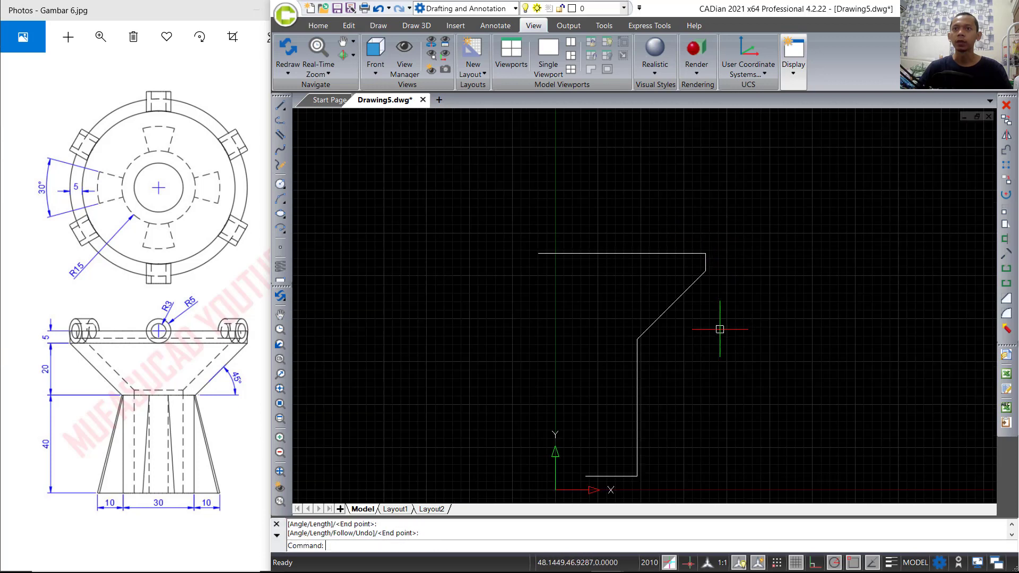
- Join the slanted and vertical lines into one polyline with J
{"action": "type", "text": "J"}
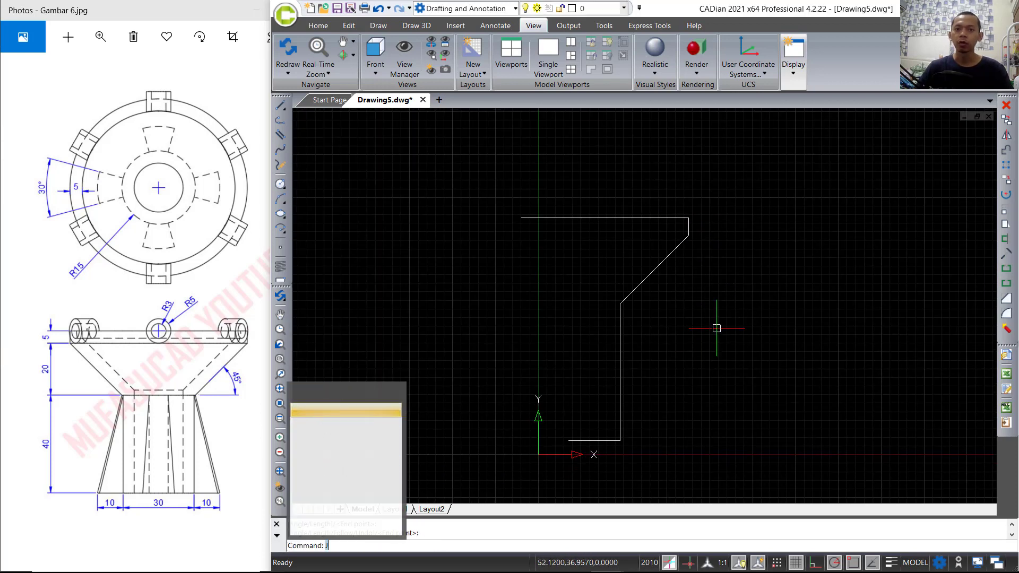
{"action": "key", "text": "Return"}
{"action": "left_click", "coordinate": [719, 236]}
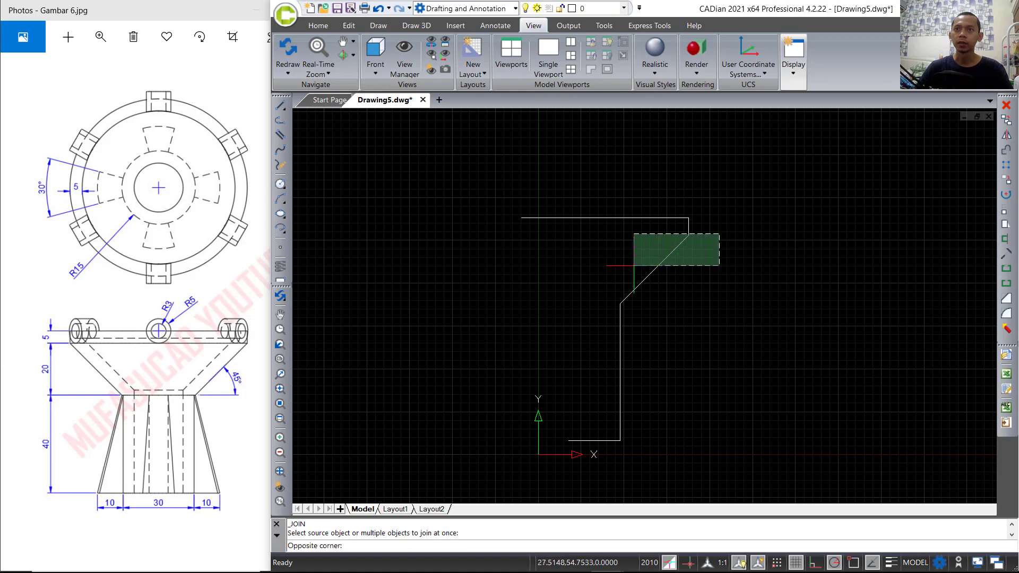
{"action": "left_click", "coordinate": [608, 295]}
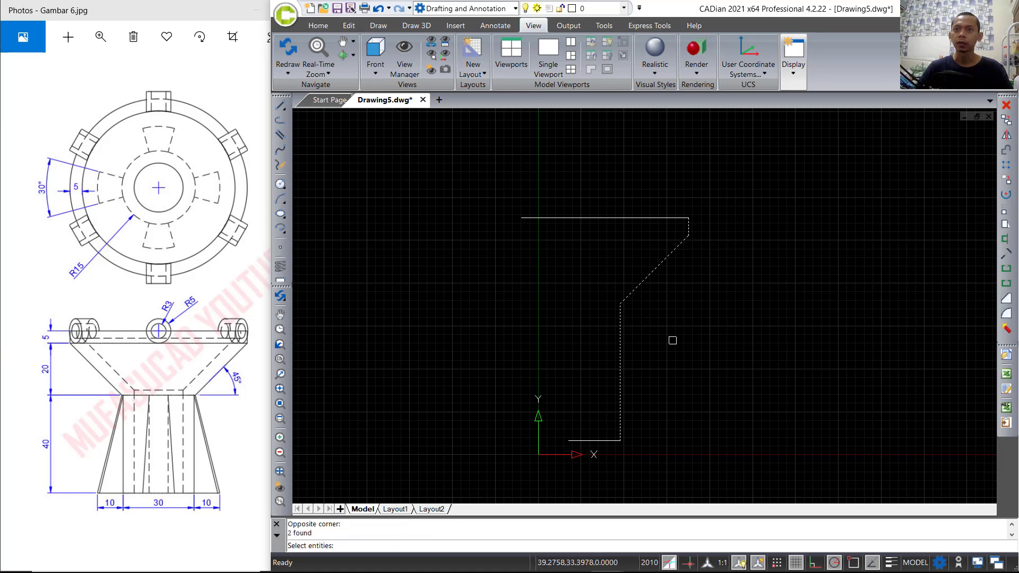
{"action": "key", "text": "Return"}
{"action": "left_click", "coordinate": [662, 270]}
{"action": "left_click", "coordinate": [645, 282]}
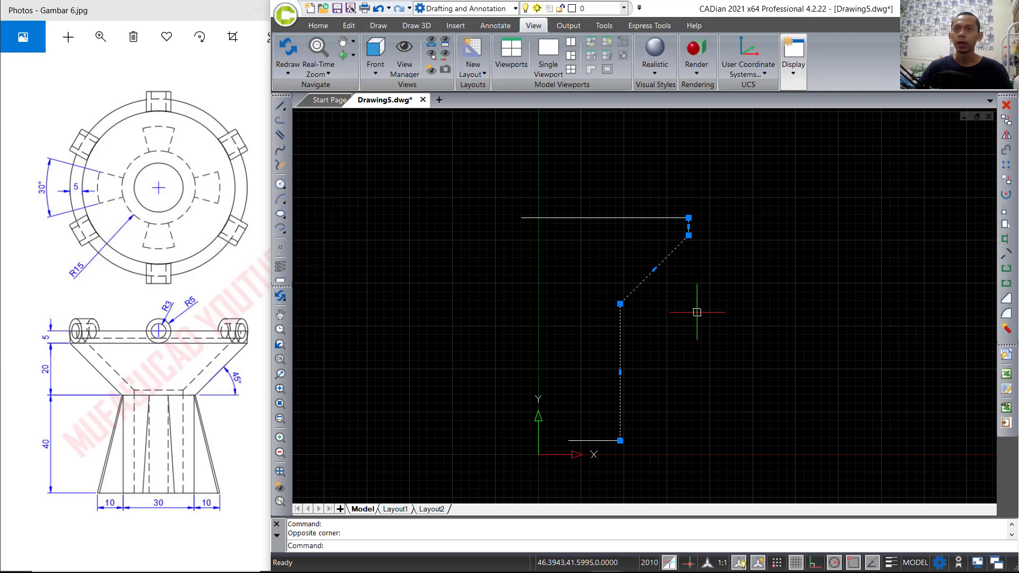
{"action": "key", "text": "Escape"}
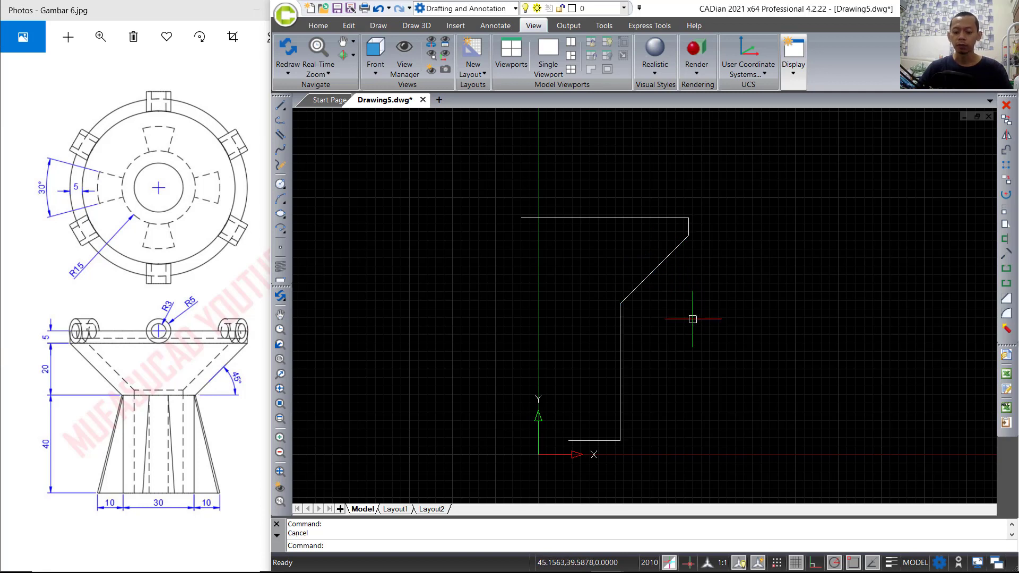
- Offset the polyline 5 units to the inner side
{"action": "type", "text": "OFFSET"}
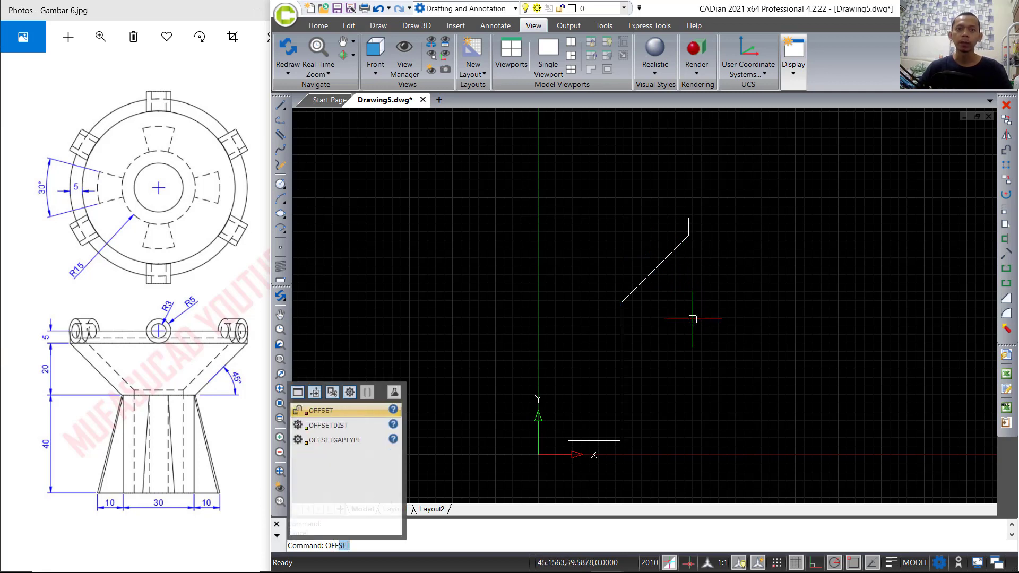
{"action": "key", "text": "Return"}
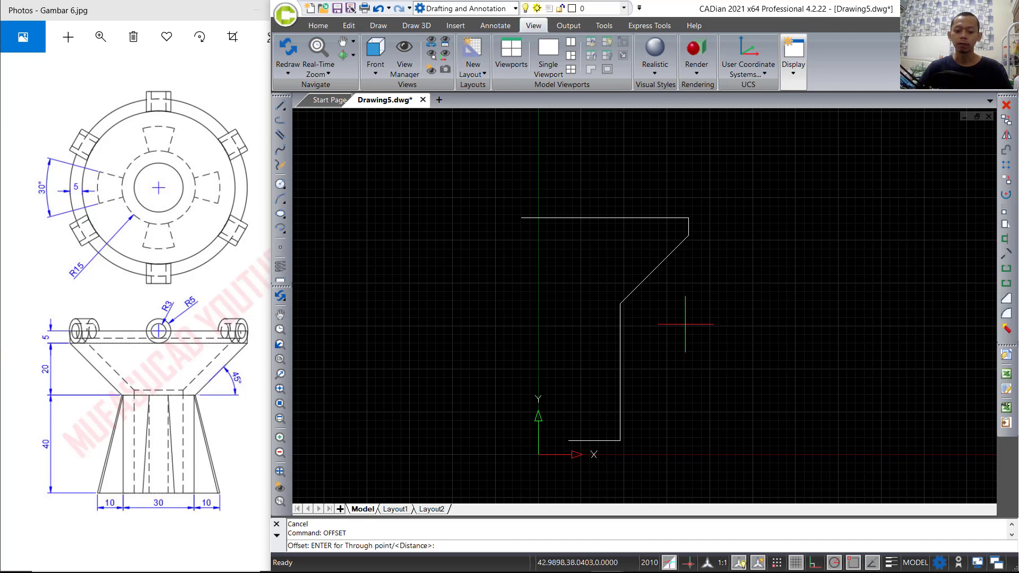
{"action": "type", "text": "5"}
{"action": "key", "text": "Return"}
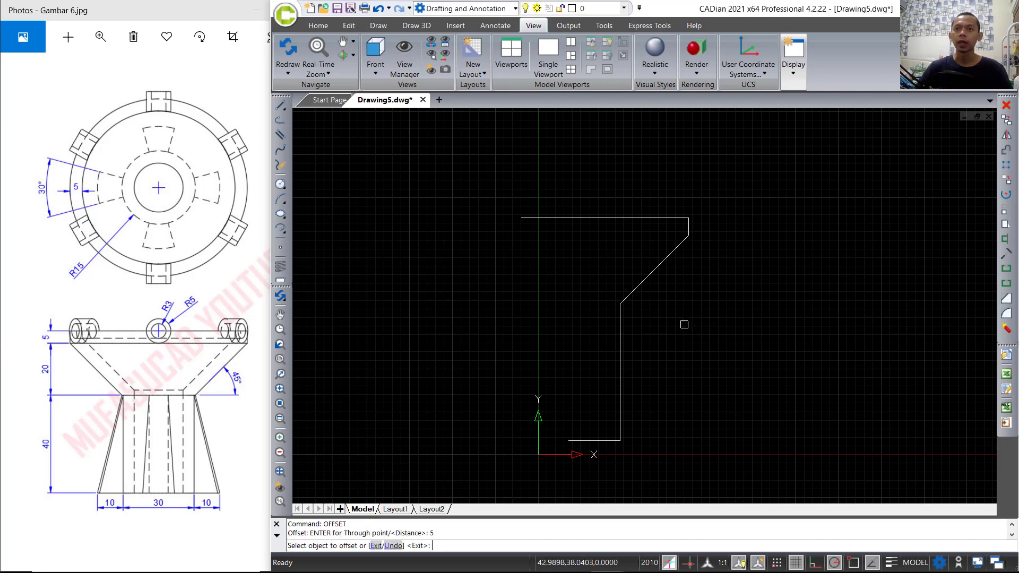
{"action": "left_click", "coordinate": [657, 271]}
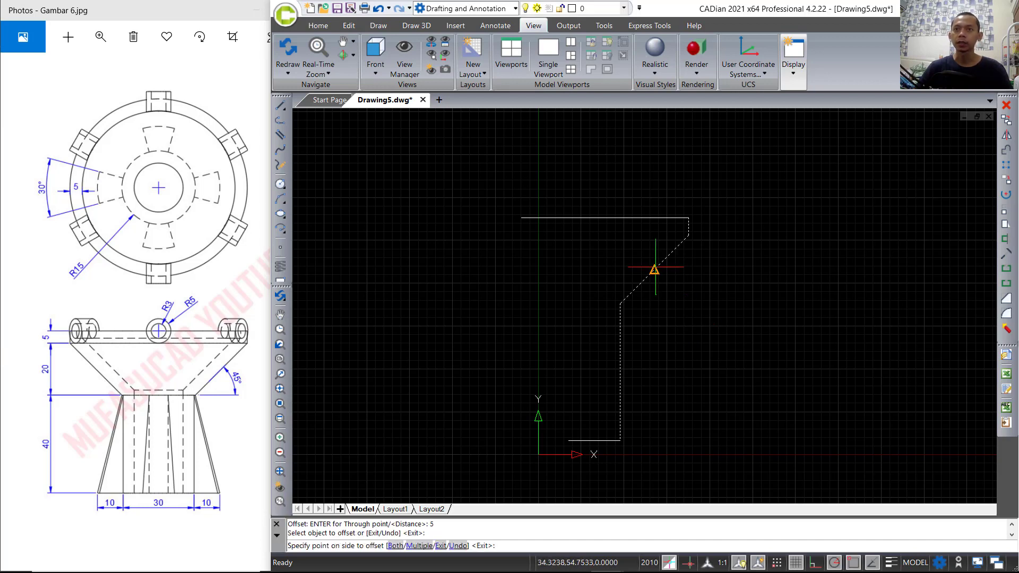
{"action": "left_click", "coordinate": [602, 283]}
{"action": "key", "text": "Return"}
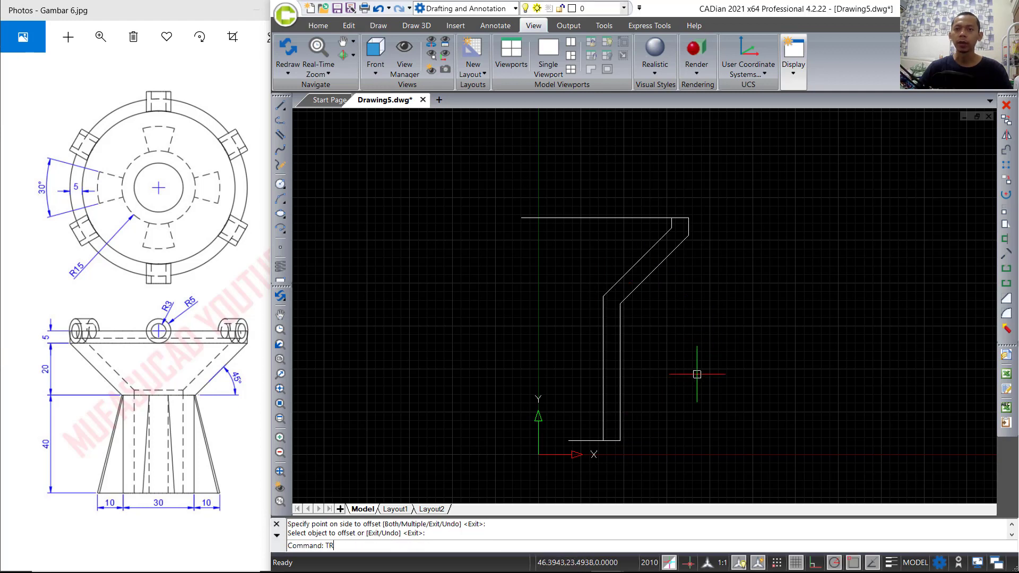
- Trim the extra top line piece and the bottom piece between the verticals
{"action": "type", "text": "TR"}
{"action": "key", "text": "Return"}
{"action": "key", "text": "Return"}
{"action": "left_click", "coordinate": [638, 217]}
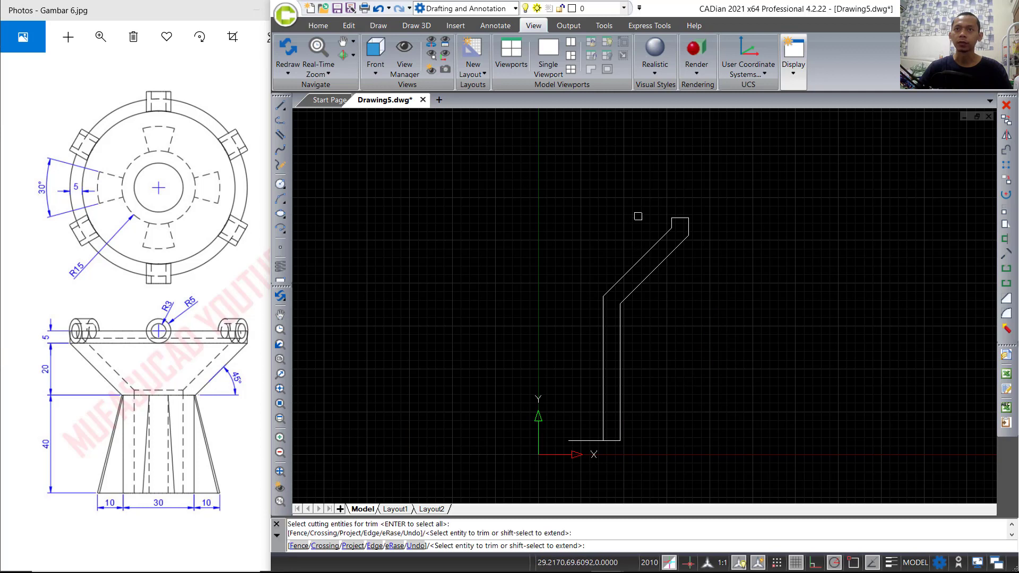
{"action": "scroll", "coordinate": [610, 439], "scroll_direction": "up", "scroll_amount": 2}
{"action": "left_click", "coordinate": [611, 440]}
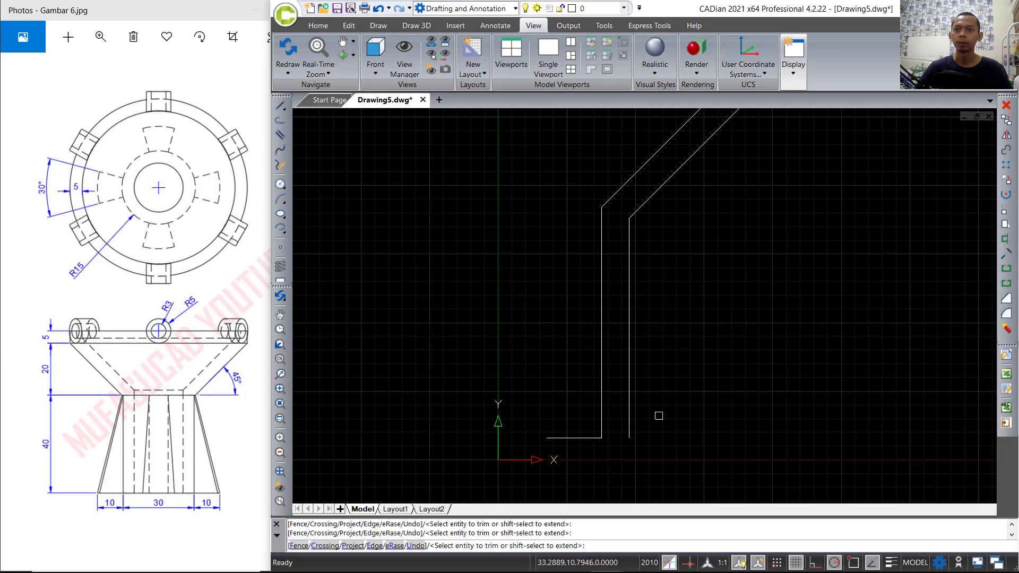
{"action": "scroll", "coordinate": [692, 367], "scroll_direction": "down", "scroll_amount": 2}
{"action": "middle_click_drag", "start_coordinate": [692, 368], "coordinate": [667, 404]}
{"action": "key", "text": "Escape"}
- Close the profile bottom with a horizontal line between the two verticals
{"action": "type", "text": "L"}
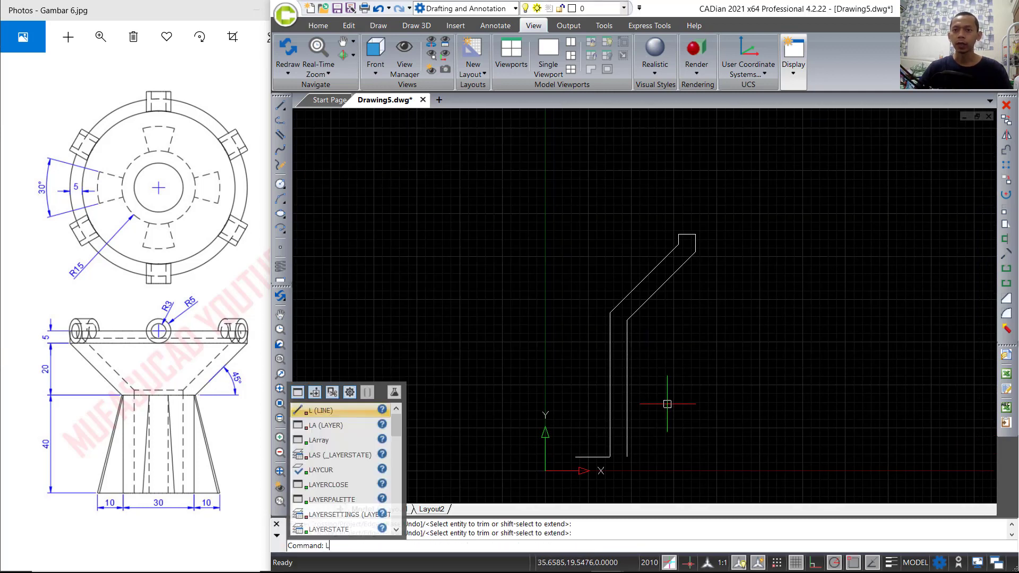
{"action": "key", "text": "Return"}
{"action": "left_click", "coordinate": [628, 457]}
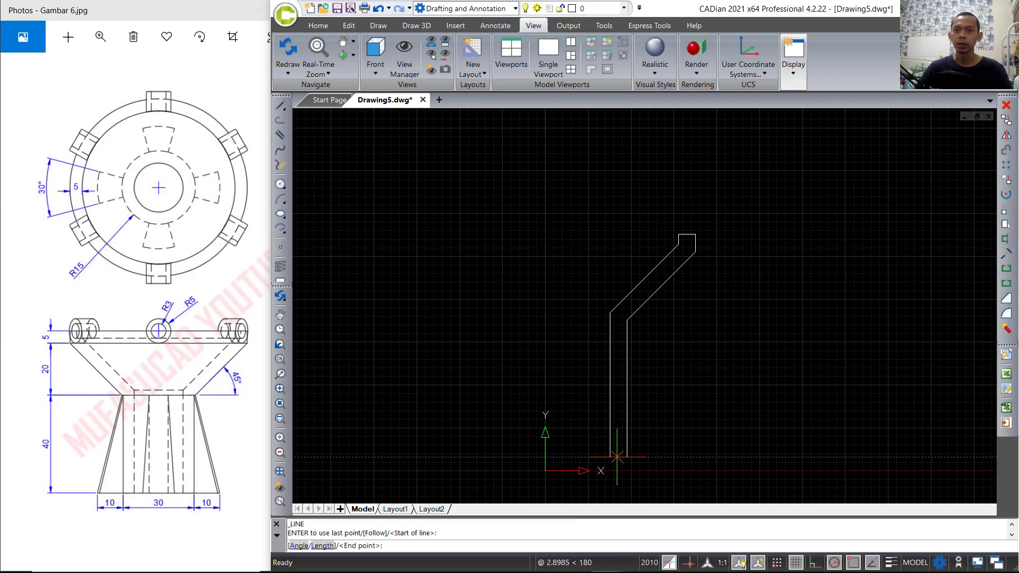
{"action": "left_click", "coordinate": [576, 457]}
{"action": "key", "text": "Return"}
{"action": "middle_click_drag", "start_coordinate": [701, 400], "coordinate": [693, 355]}
- Join all outline segments into one closed polyline and view it obliquely
{"action": "type", "text": "J"}
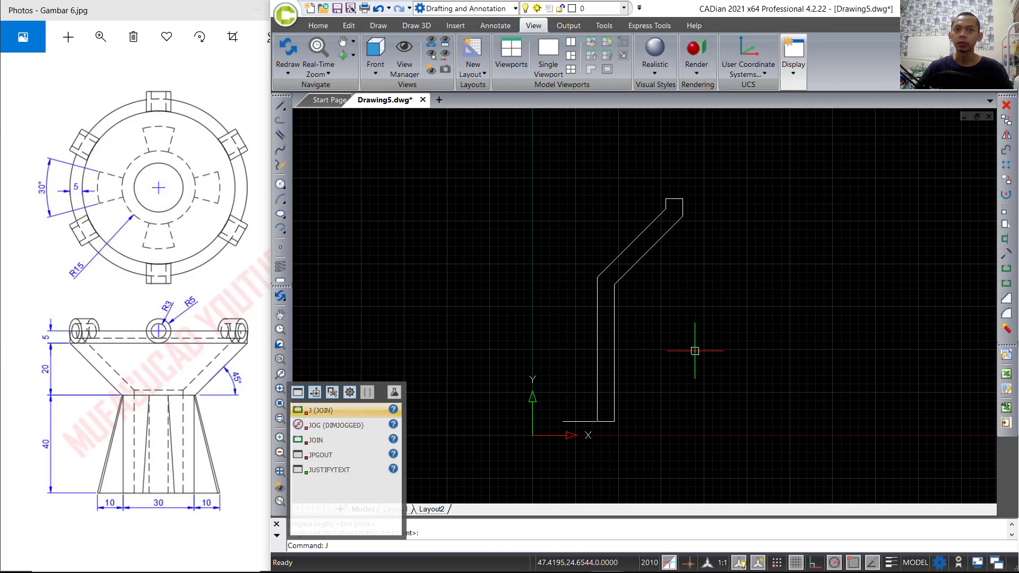
{"action": "key", "text": "Return"}
{"action": "left_click", "coordinate": [586, 168]}
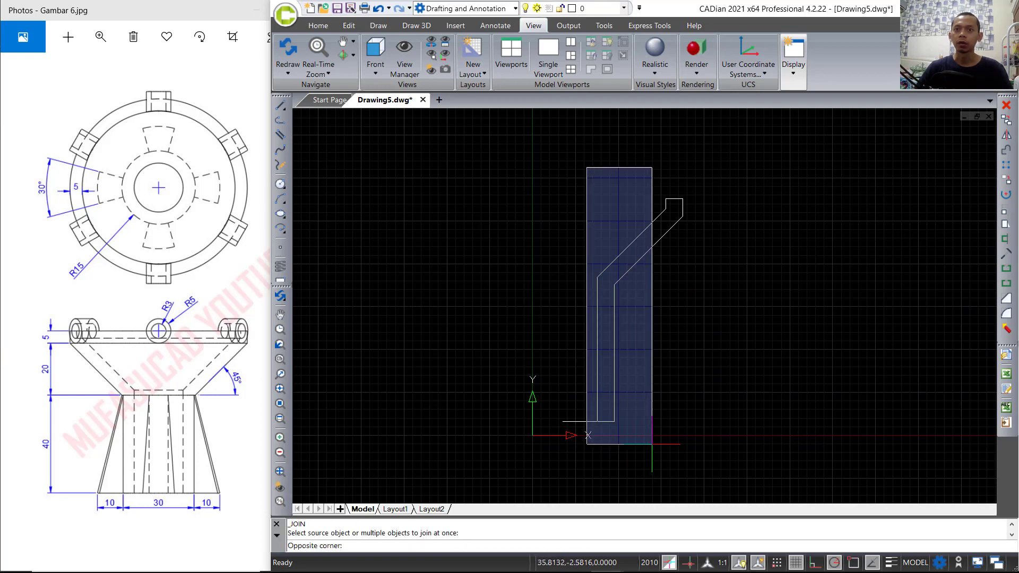
{"action": "left_click", "coordinate": [651, 444]}
{"action": "key", "text": "Return"}
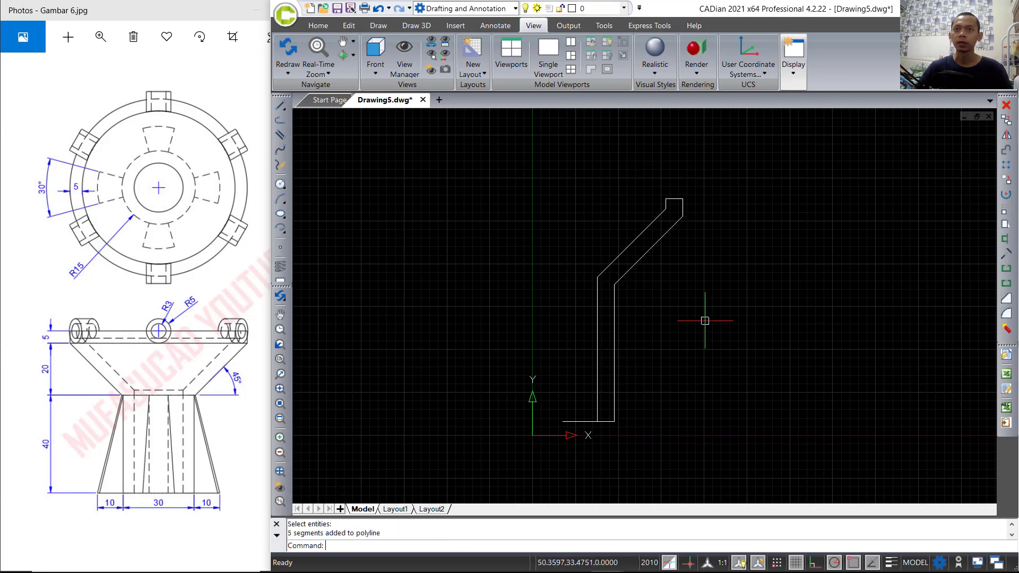
{"action": "left_click", "coordinate": [660, 240]}
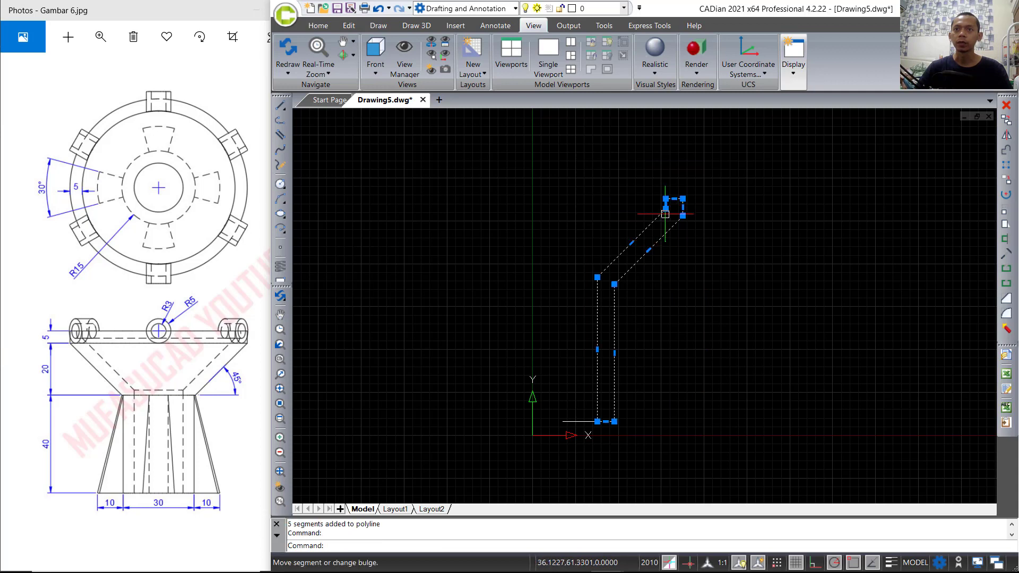
{"action": "key", "text": "Escape"}
{"action": "middle_click_drag", "start_coordinate": [670, 355], "coordinate": [683, 337]}
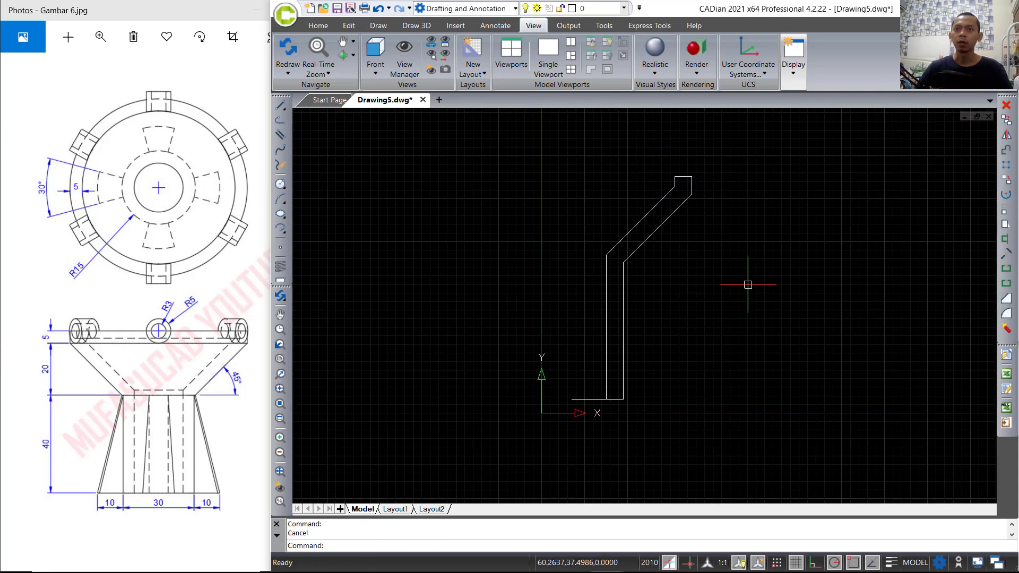
{"action": "middle_click_drag", "start_coordinate": [755, 280], "coordinate": [699, 325], "text": "shift"}
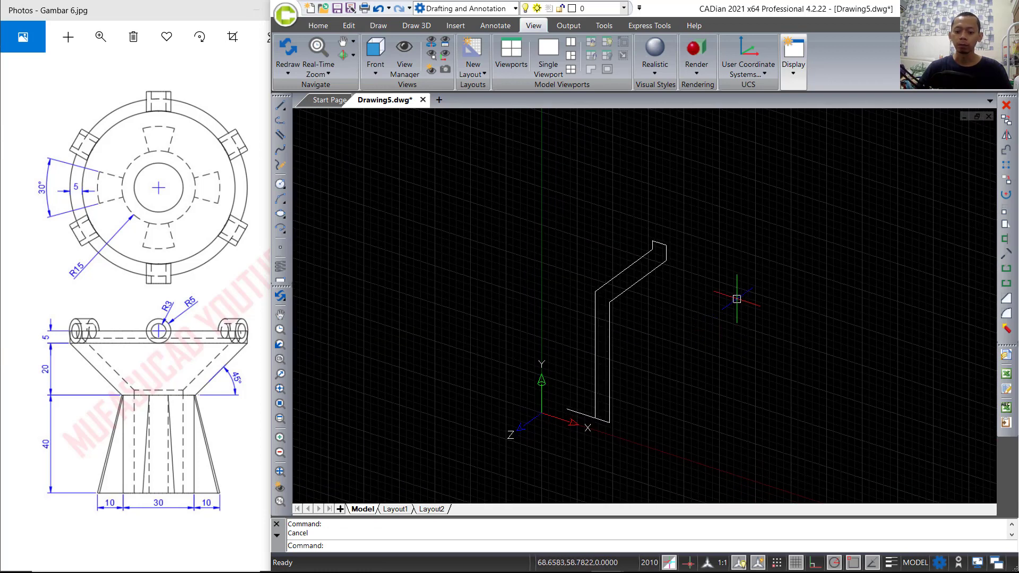
- Turn the grid off with F7 and revolve the profile 360° about a vertical axis
{"action": "key", "text": "F7"}
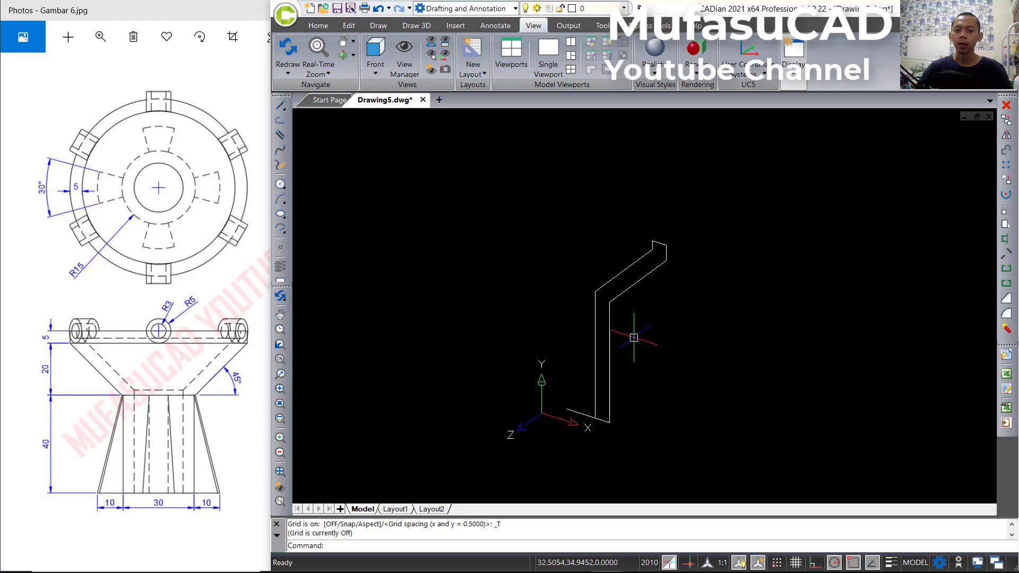
{"action": "type", "text": "REV"}
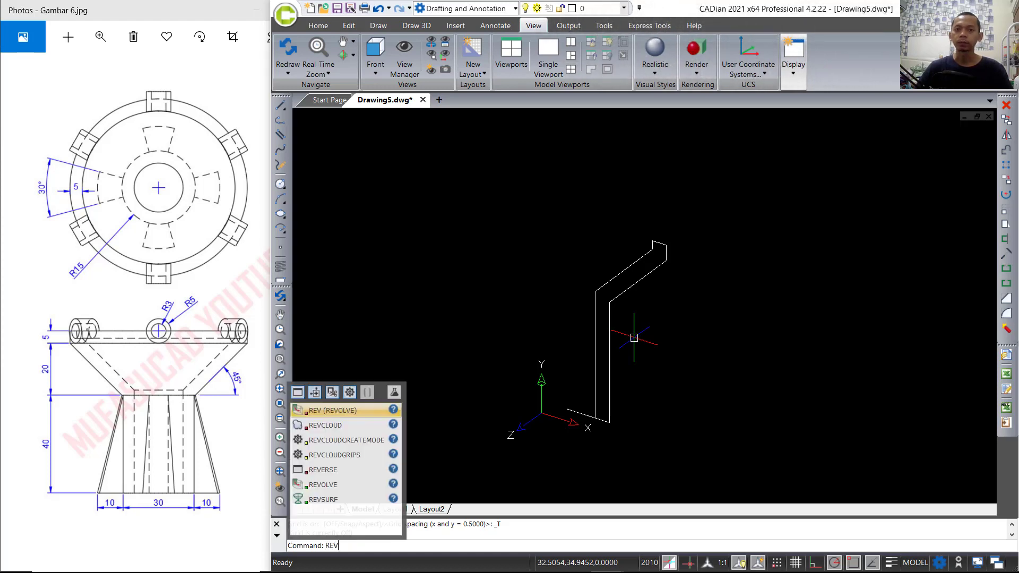
{"action": "key", "text": "Return"}
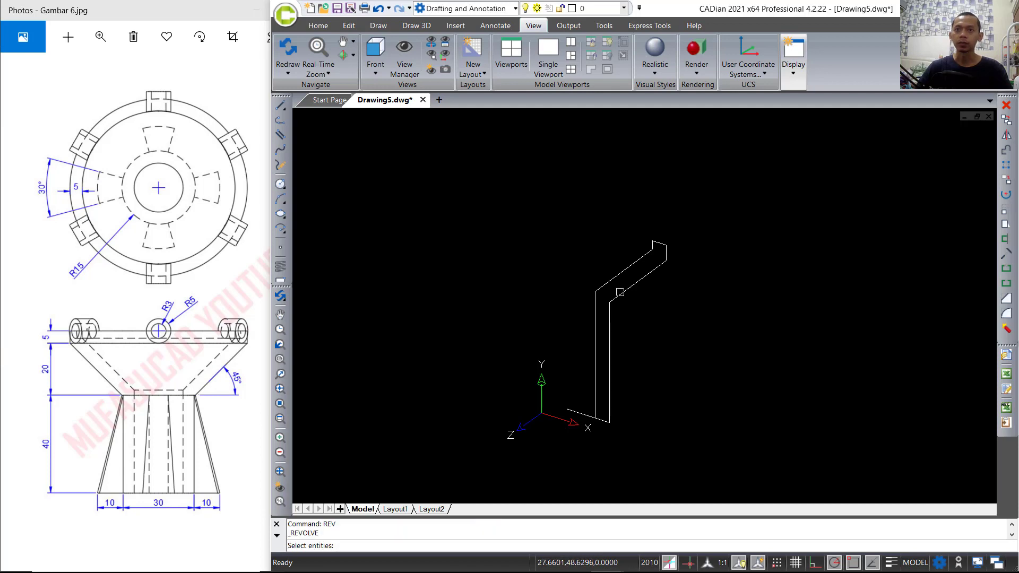
{"action": "left_click", "coordinate": [620, 293]}
{"action": "key", "text": "Return"}
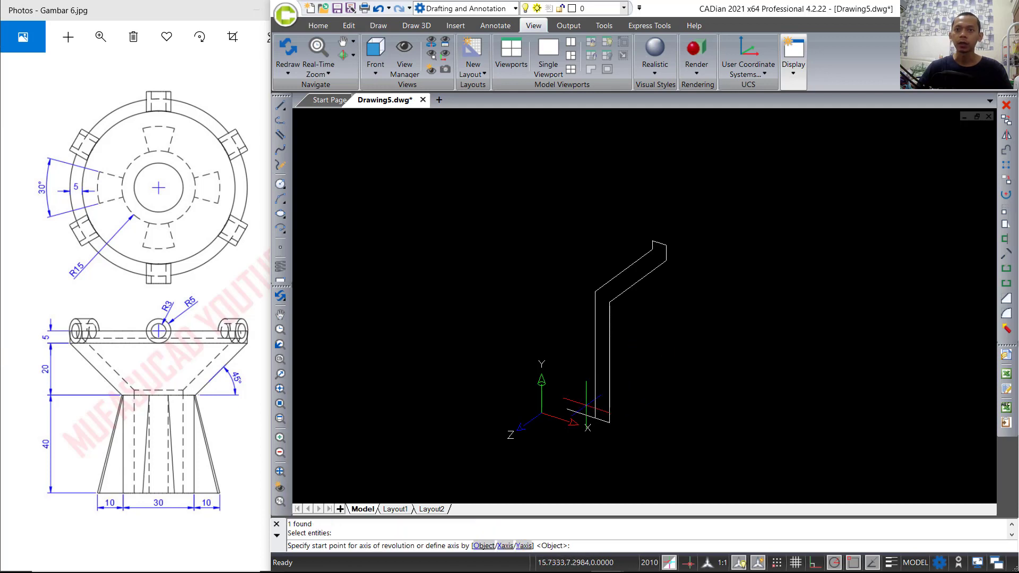
{"action": "left_click", "coordinate": [568, 409]}
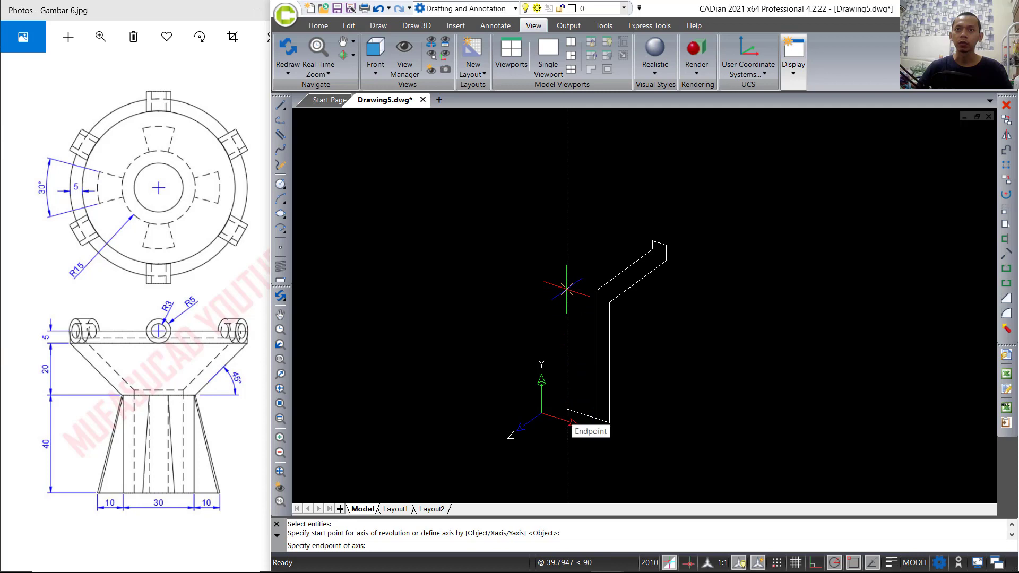
{"action": "left_click", "coordinate": [566, 289]}
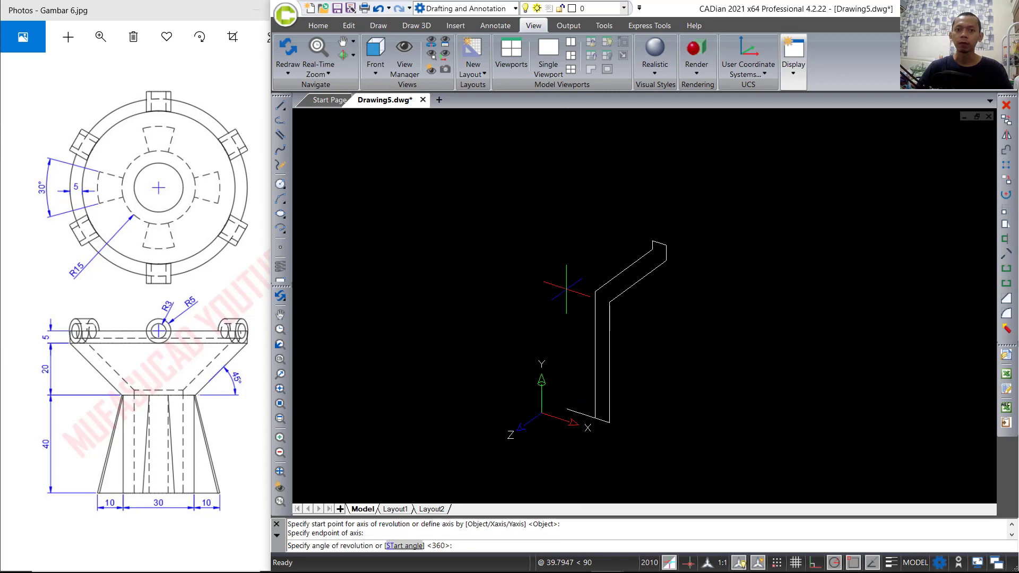
{"action": "type", "text": "36"}
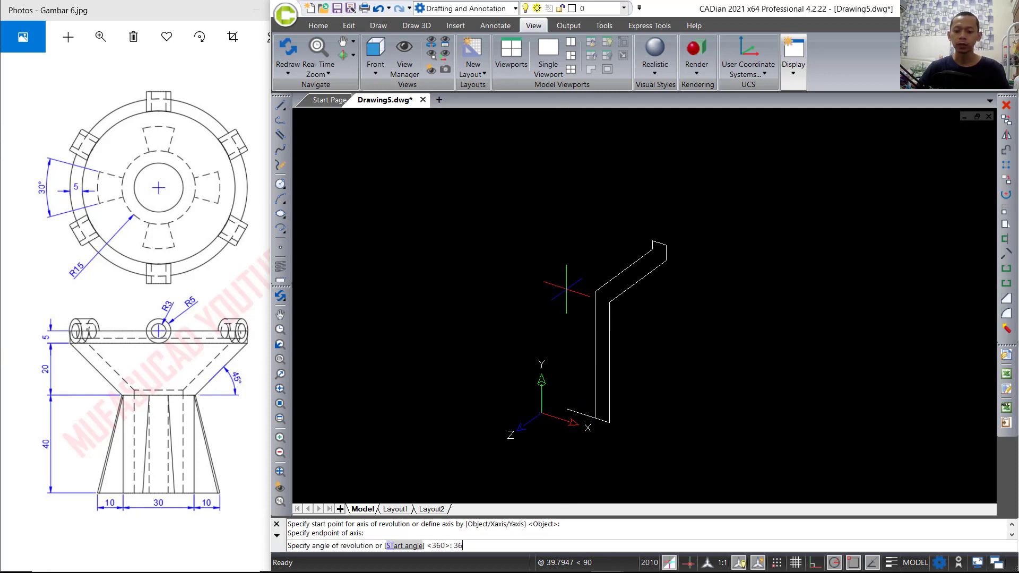
{"action": "type", "text": "0"}
{"action": "key", "text": "Return"}
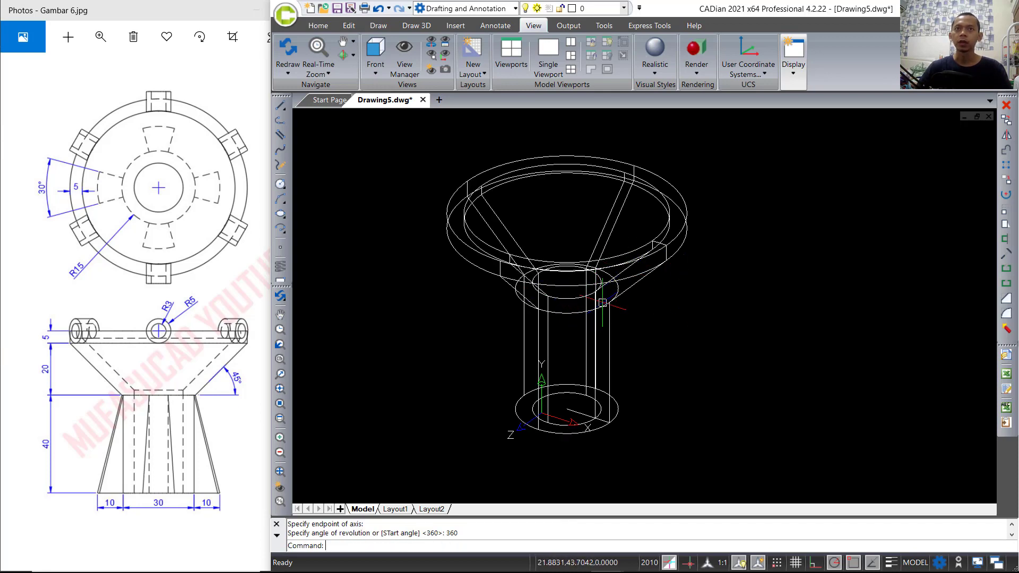
- Preview the pedestal in Realistic style, then set the visual style to 2D Wireframe
{"action": "left_click", "coordinate": [656, 74]}
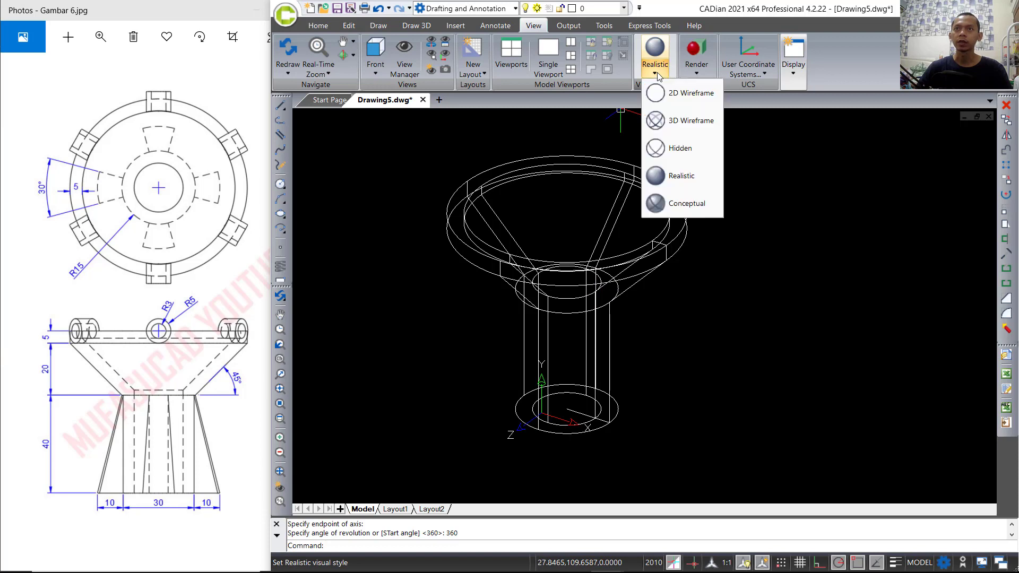
{"action": "left_click", "coordinate": [677, 183]}
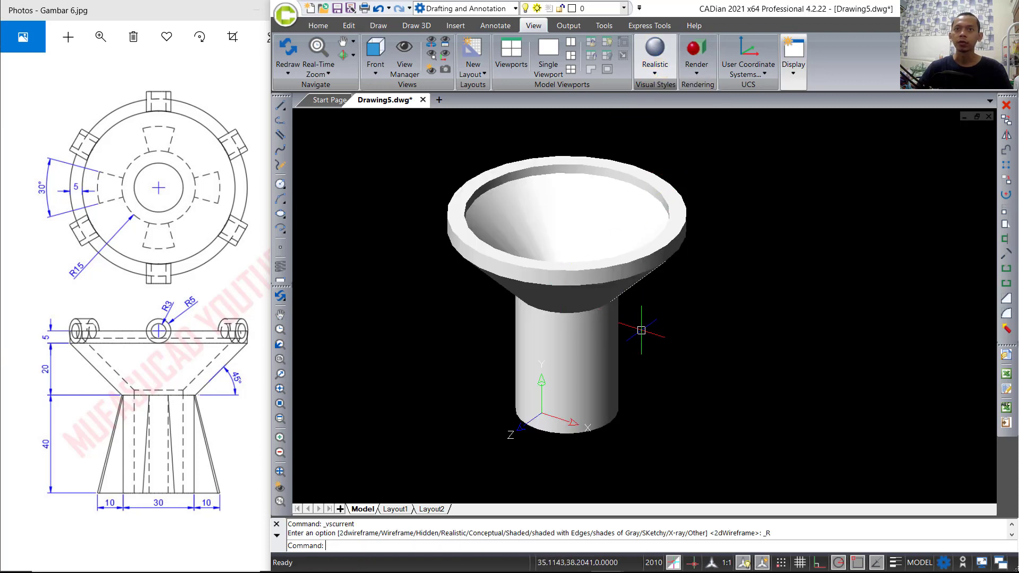
{"action": "mouse_move", "coordinate": [641, 330]}
{"action": "middle_mouse_down", "text": "shift"}
{"action": "mouse_move", "coordinate": [653, 275]}
{"action": "mouse_move", "coordinate": [708, 308]}
{"action": "mouse_move", "coordinate": [634, 310]}
{"action": "mouse_move", "coordinate": [630, 322]}
{"action": "middle_mouse_up", "text": "shift"}
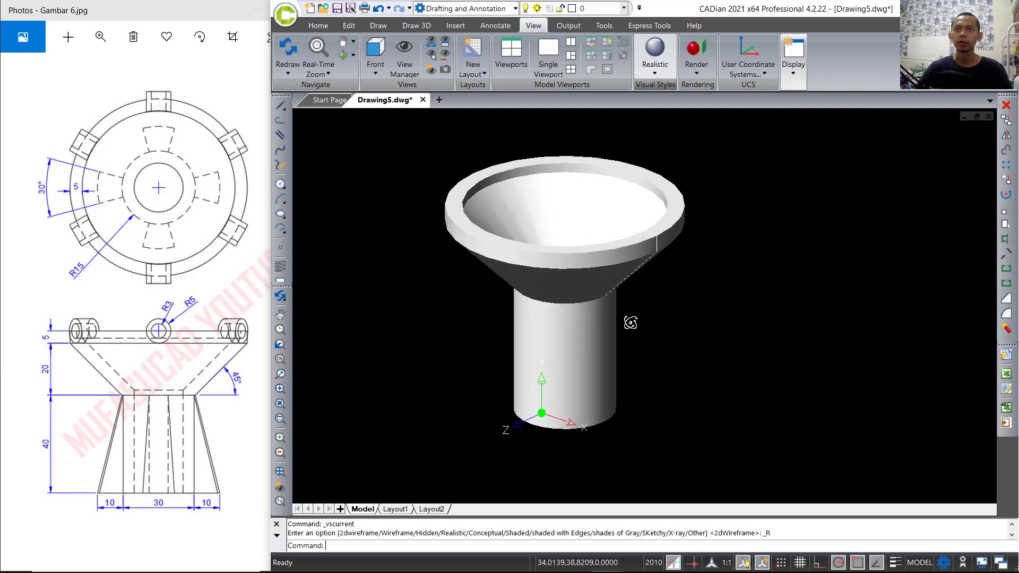
{"action": "left_click", "coordinate": [654, 71]}
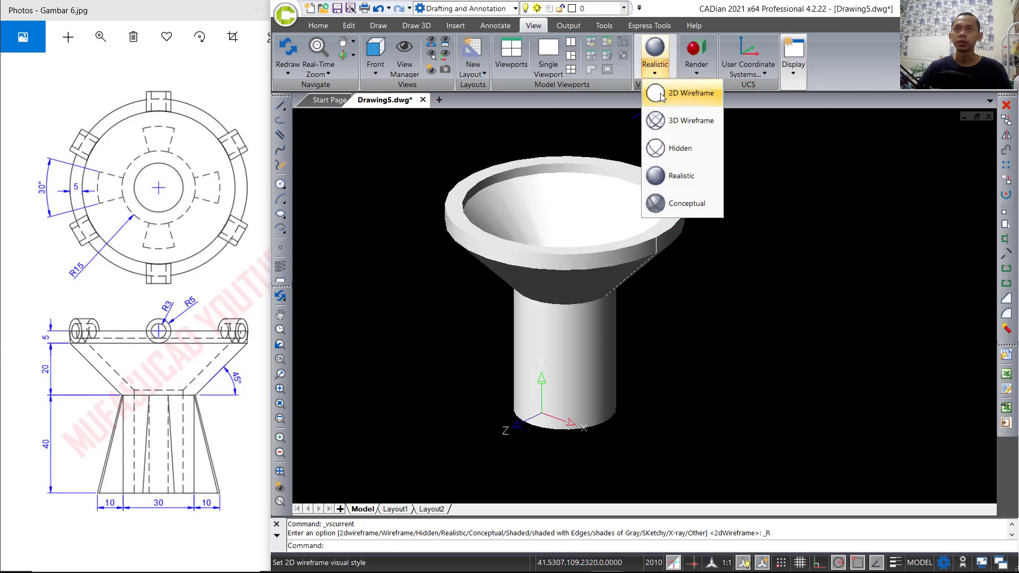
{"action": "left_click", "coordinate": [661, 95]}
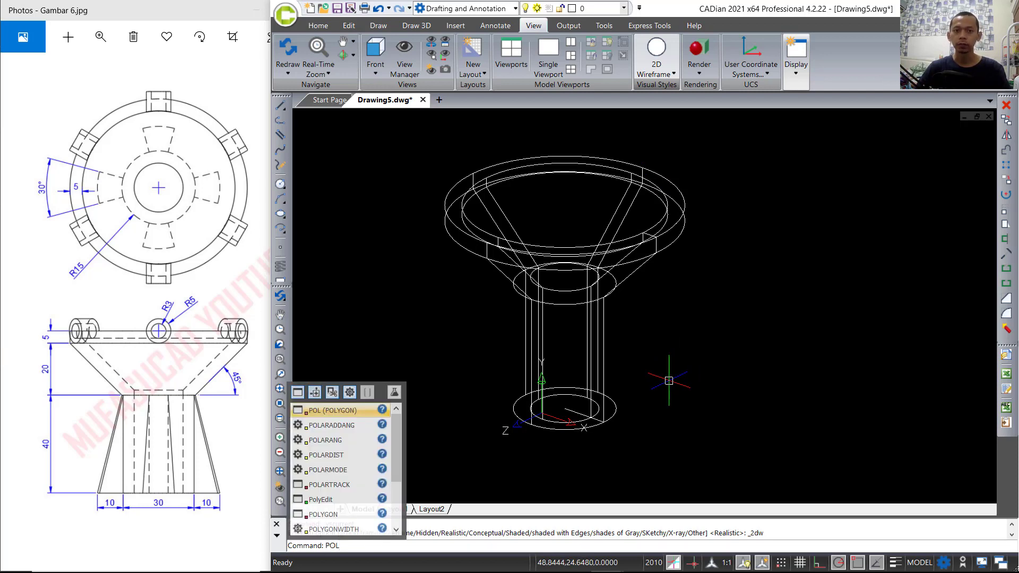
- Draw a closed triangular polyline with a 10-unit base from the stem base to the cone's underside
{"action": "key", "text": "BackSpace"}
{"action": "key", "text": "BackSpace"}
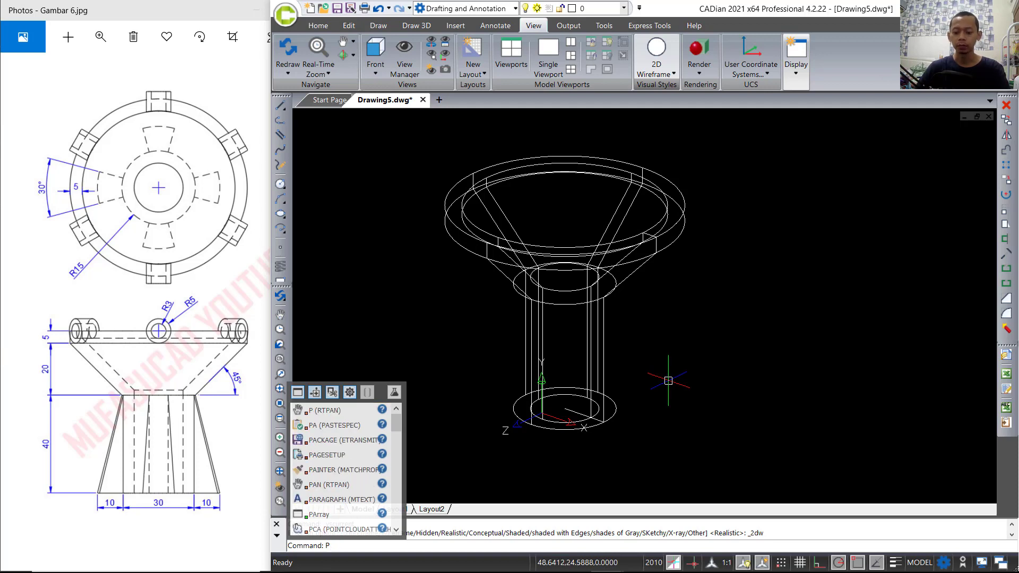
{"action": "type", "text": "LINE"}
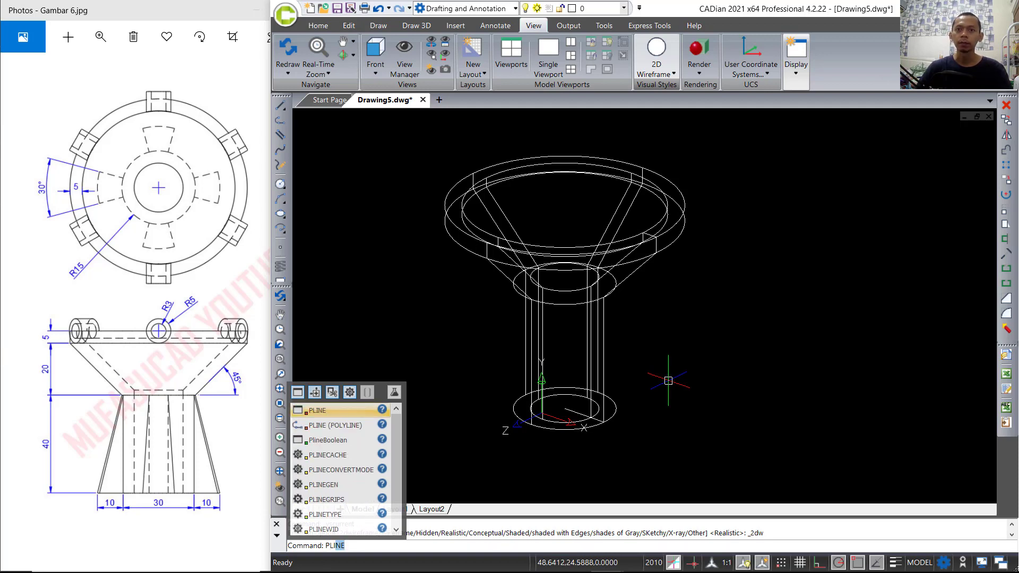
{"action": "key", "text": "Return"}
{"action": "left_click", "coordinate": [608, 424]}
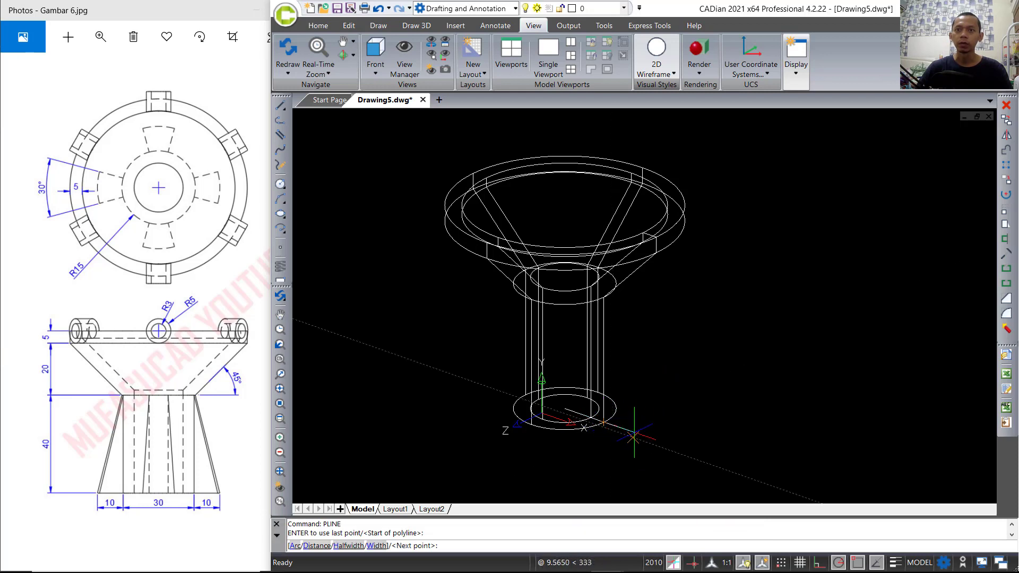
{"action": "scroll", "coordinate": [635, 435], "scroll_direction": "up", "scroll_amount": 5}
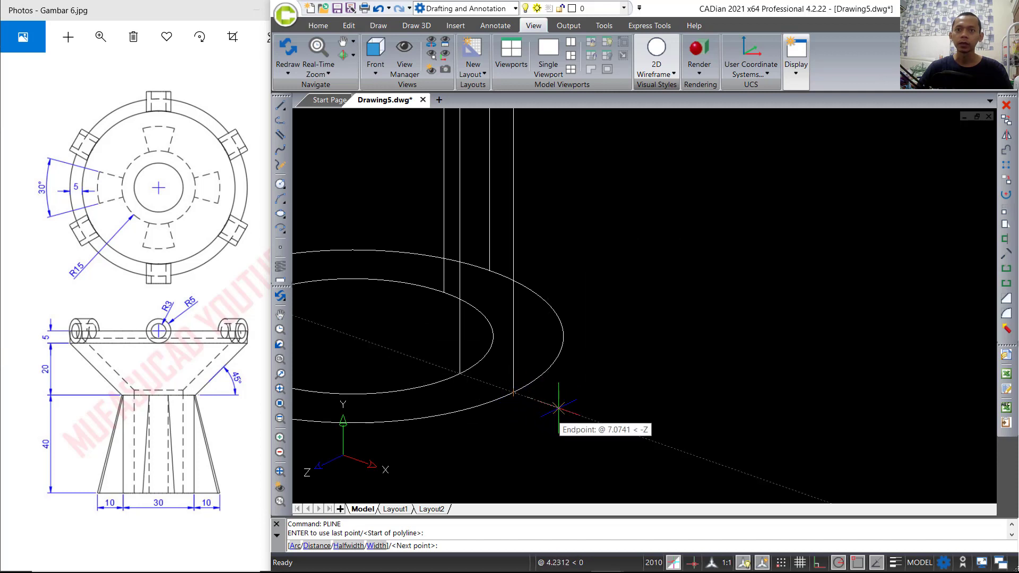
{"action": "type", "text": "10"}
{"action": "key", "text": "Return"}
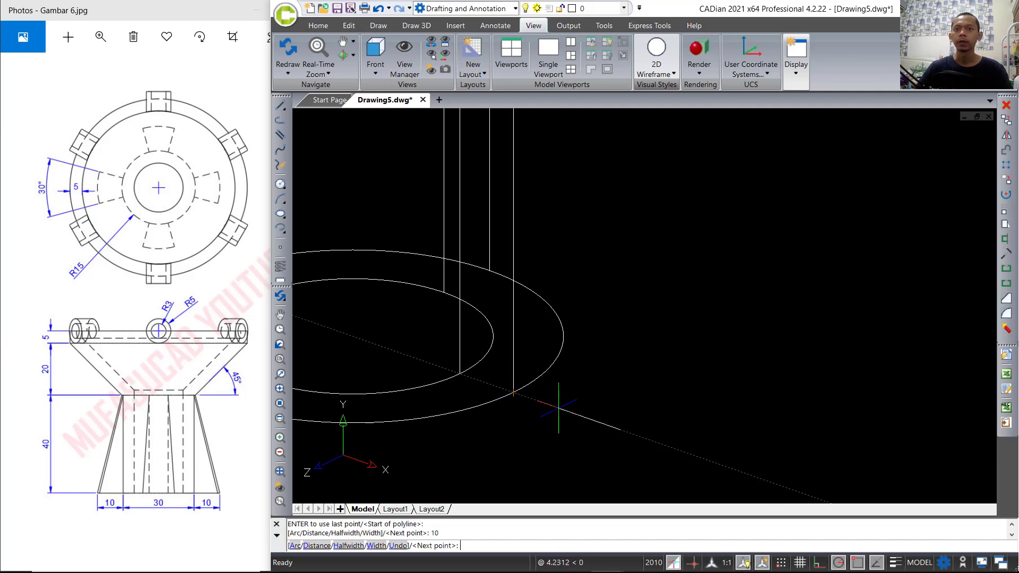
{"action": "scroll", "coordinate": [618, 346], "scroll_direction": "down", "scroll_amount": 3}
{"action": "middle_click_drag", "start_coordinate": [621, 312], "coordinate": [601, 404]}
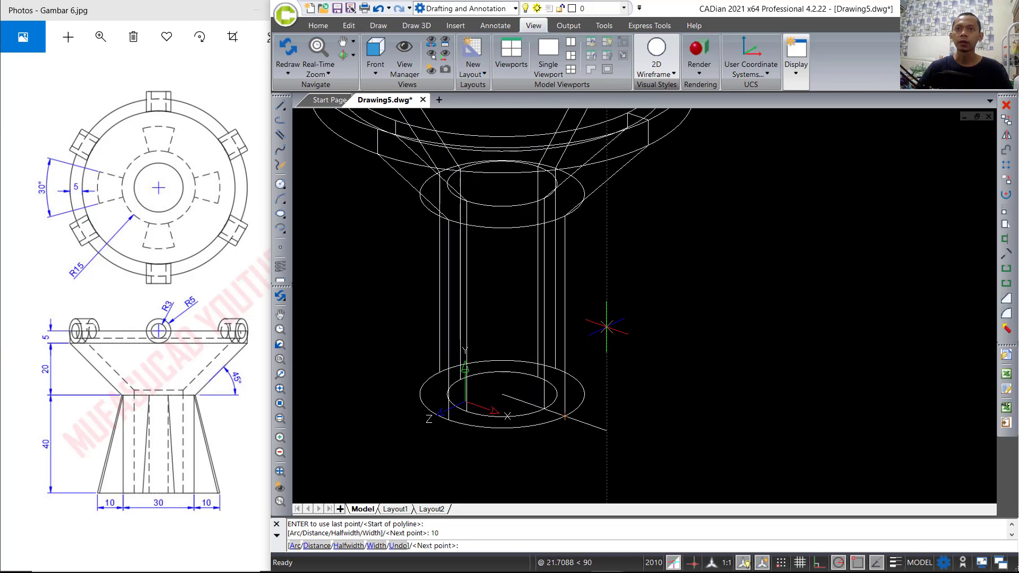
{"action": "left_click", "coordinate": [565, 216]}
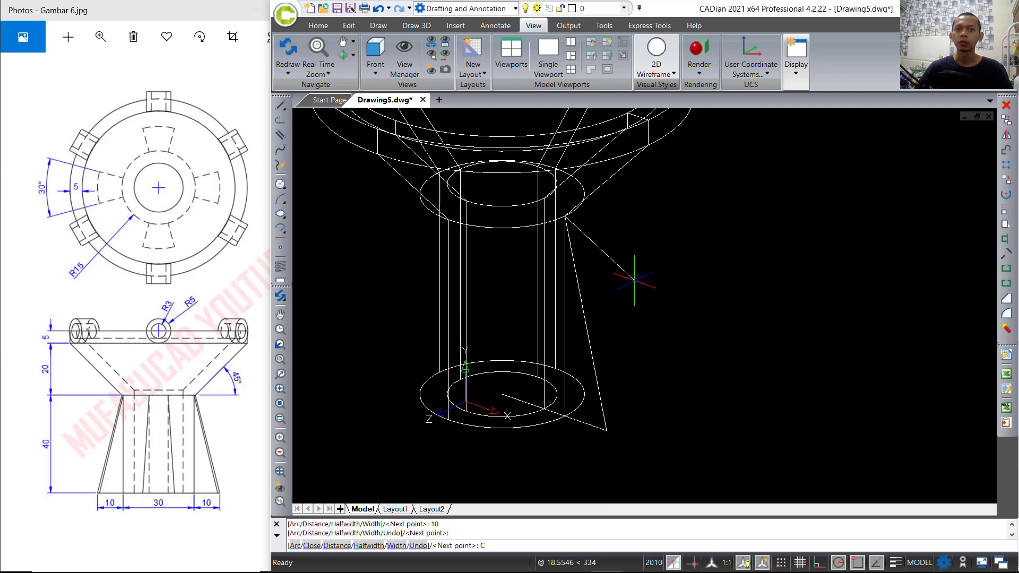
{"action": "type", "text": "C"}
{"action": "key", "text": "Return"}
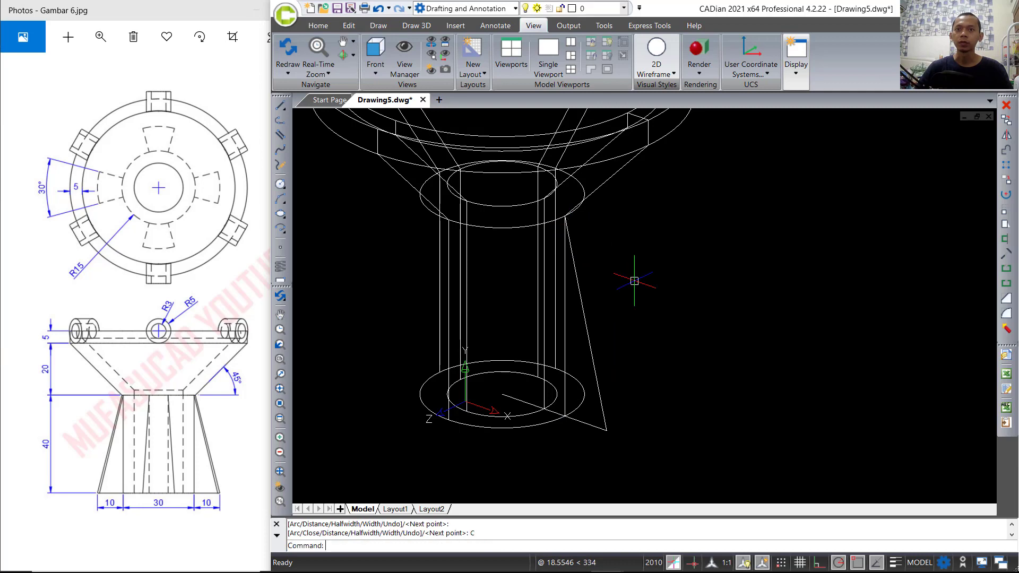
- Select the triangular rib profile and orbit the model to inspect it
{"action": "left_click", "coordinate": [597, 385]}
{"action": "mouse_move", "coordinate": [613, 335]}
{"action": "middle_mouse_down", "text": "shift"}
{"action": "mouse_move", "coordinate": [666, 345]}
{"action": "mouse_move", "coordinate": [686, 325]}
{"action": "mouse_move", "coordinate": [683, 340]}
{"action": "mouse_move", "coordinate": [648, 357]}
{"action": "mouse_move", "coordinate": [614, 348]}
{"action": "middle_mouse_up", "text": "shift"}
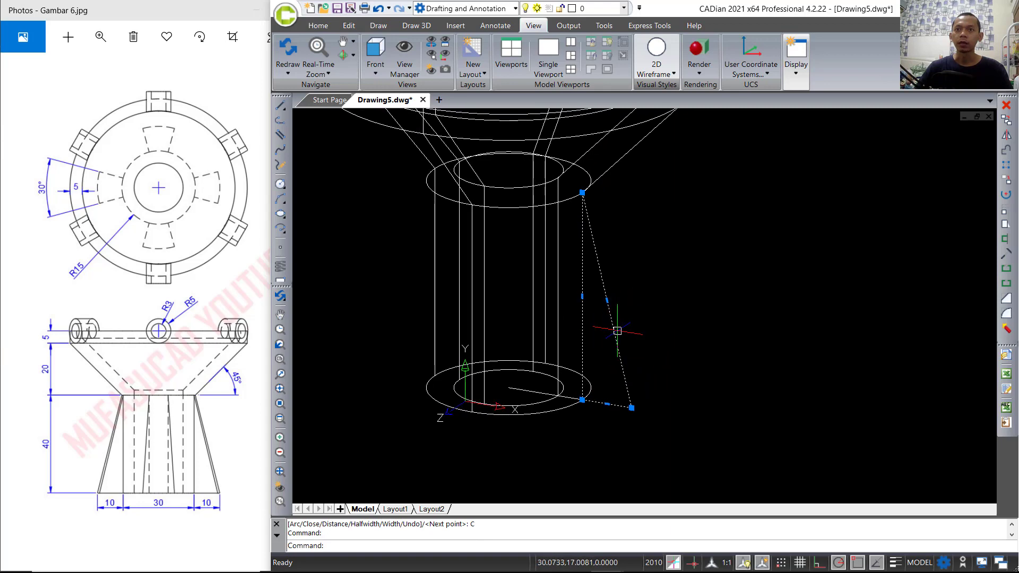
{"action": "middle_click_drag", "start_coordinate": [678, 308], "coordinate": [671, 345], "text": "shift"}
{"action": "key", "text": "Escape"}
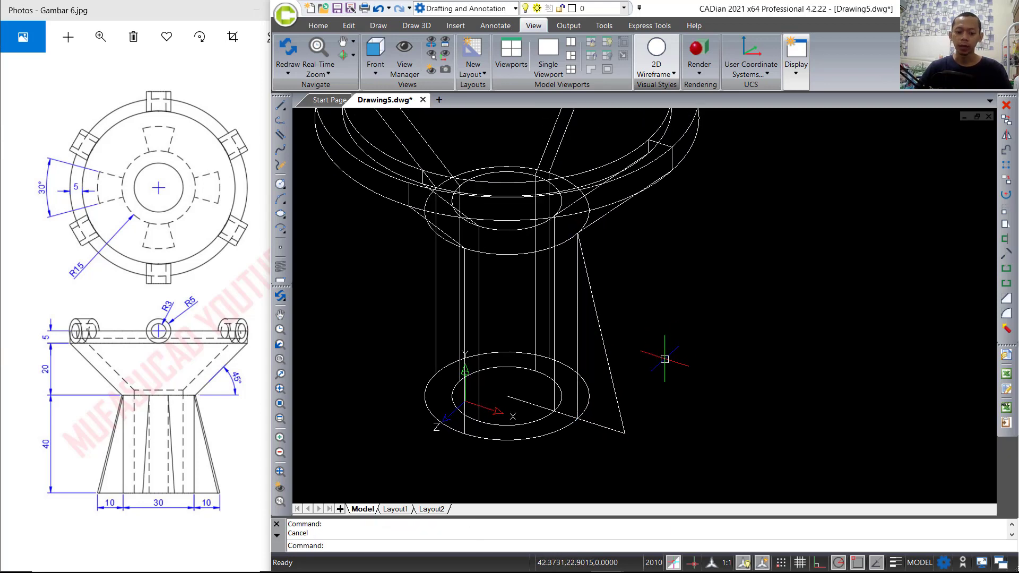
- Revolve the triangular profile 30° about the vertical axis through the base centre into a wedge rib
{"action": "type", "text": "REV"}
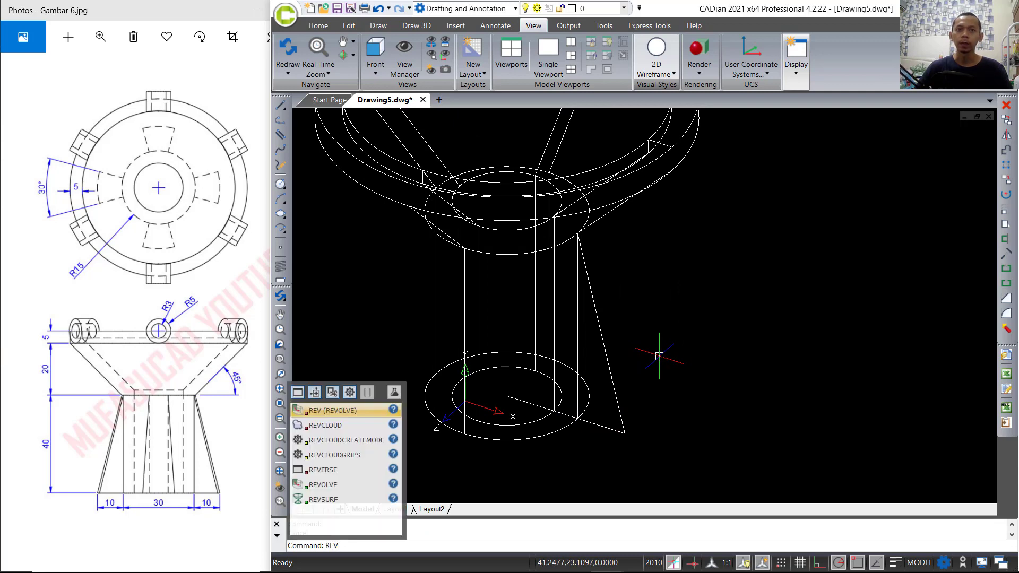
{"action": "key", "text": "Return"}
{"action": "left_click", "coordinate": [623, 422]}
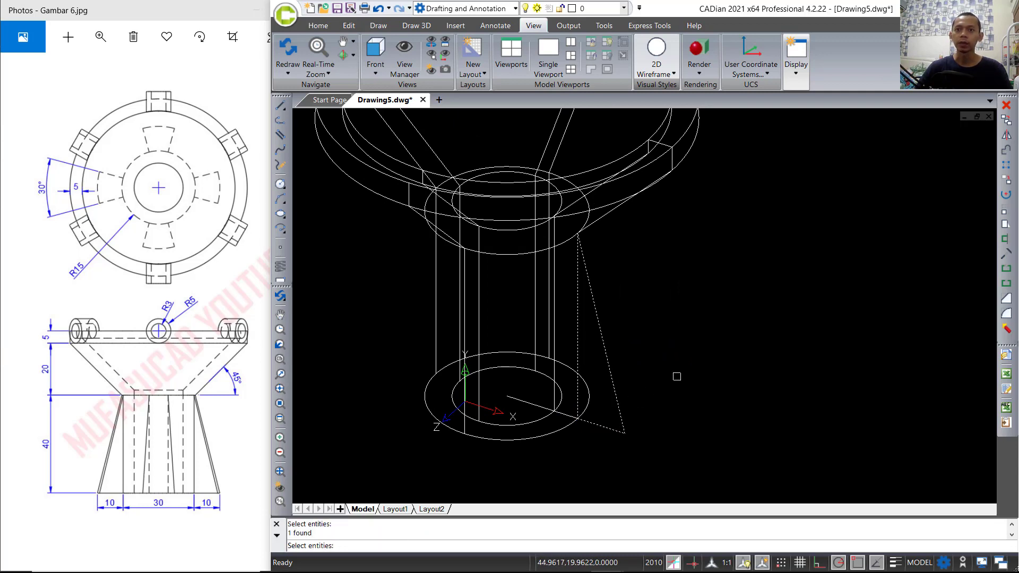
{"action": "key", "text": "Return"}
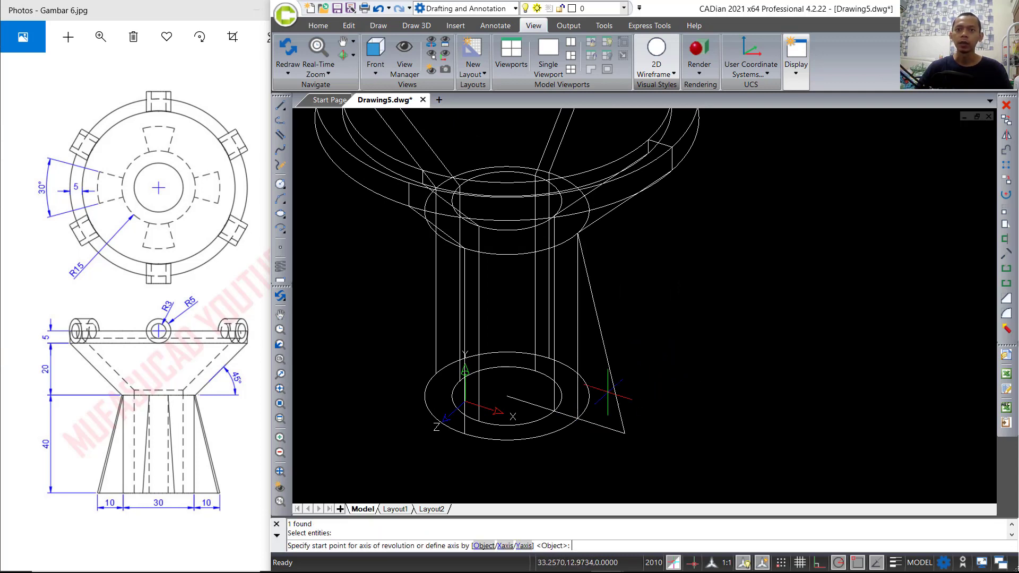
{"action": "left_click", "coordinate": [507, 396]}
{"action": "left_click", "coordinate": [507, 295]}
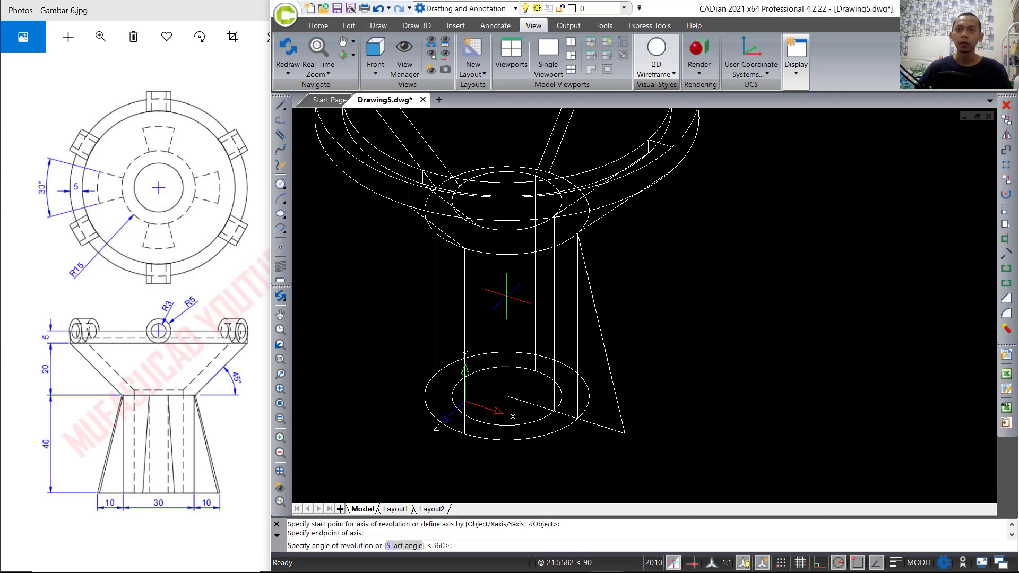
{"action": "type", "text": "3"}
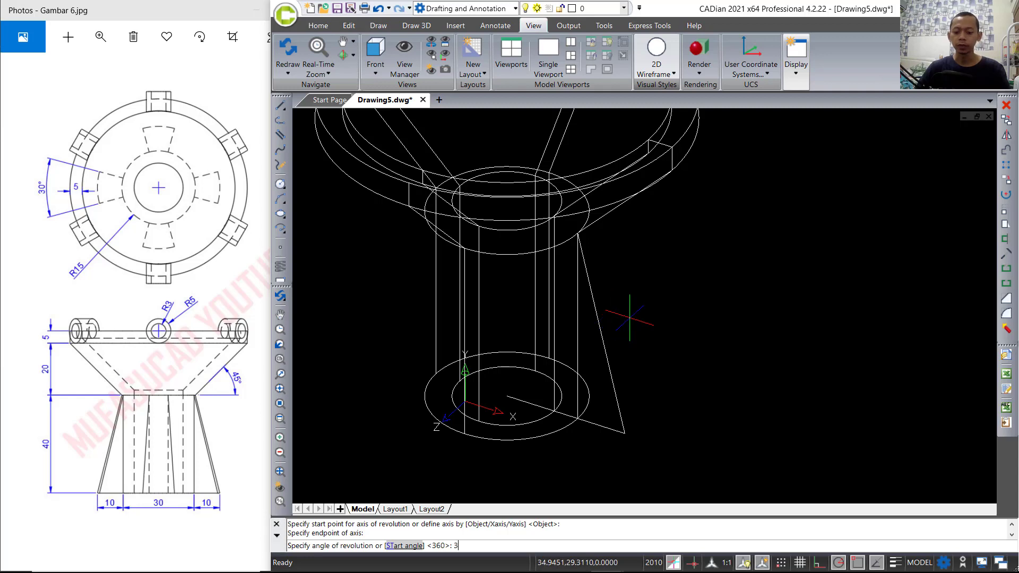
{"action": "type", "text": "0"}
{"action": "key", "text": "Return"}
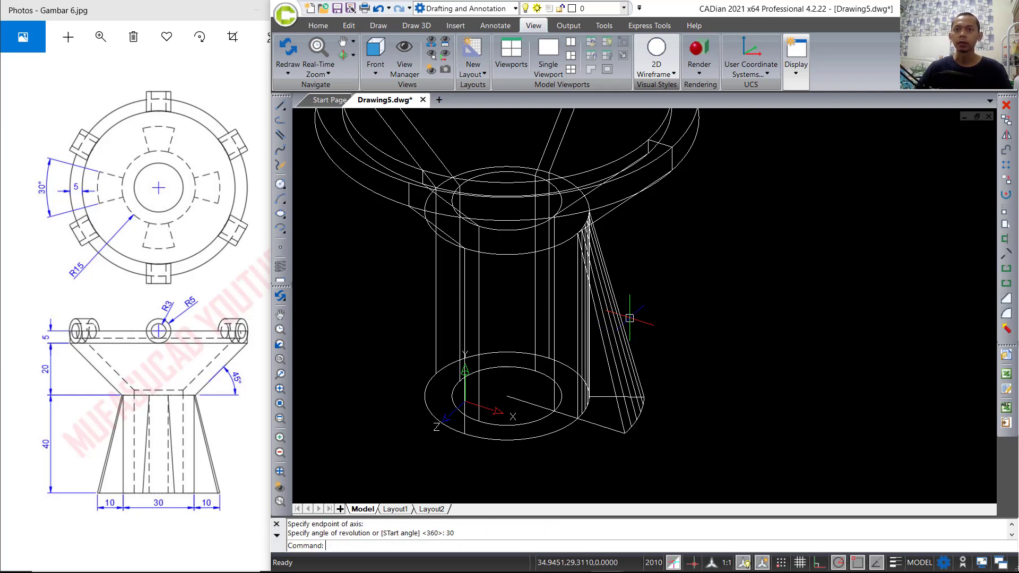
- Switch to the Top view and frame the rib
{"action": "left_click", "coordinate": [376, 74]}
{"action": "left_click", "coordinate": [385, 89]}
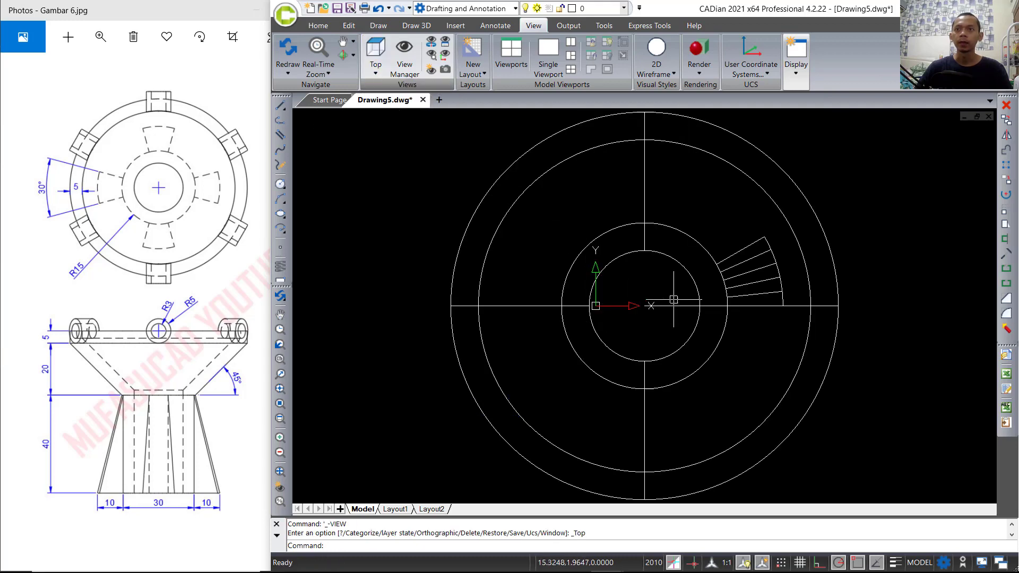
{"action": "scroll", "coordinate": [616, 286], "scroll_direction": "up", "scroll_amount": 3}
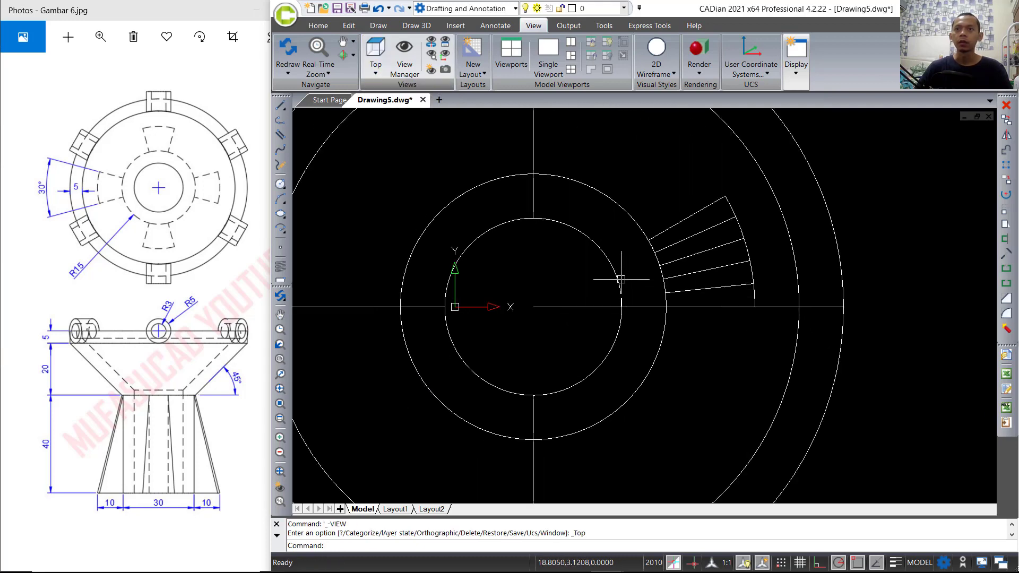
{"action": "middle_click_drag", "start_coordinate": [587, 246], "coordinate": [571, 272]}
- Rotate the wedge rib about the circles' centre by reference, aligning its mid-edge with the horizontal centreline
{"action": "type", "text": "O"}
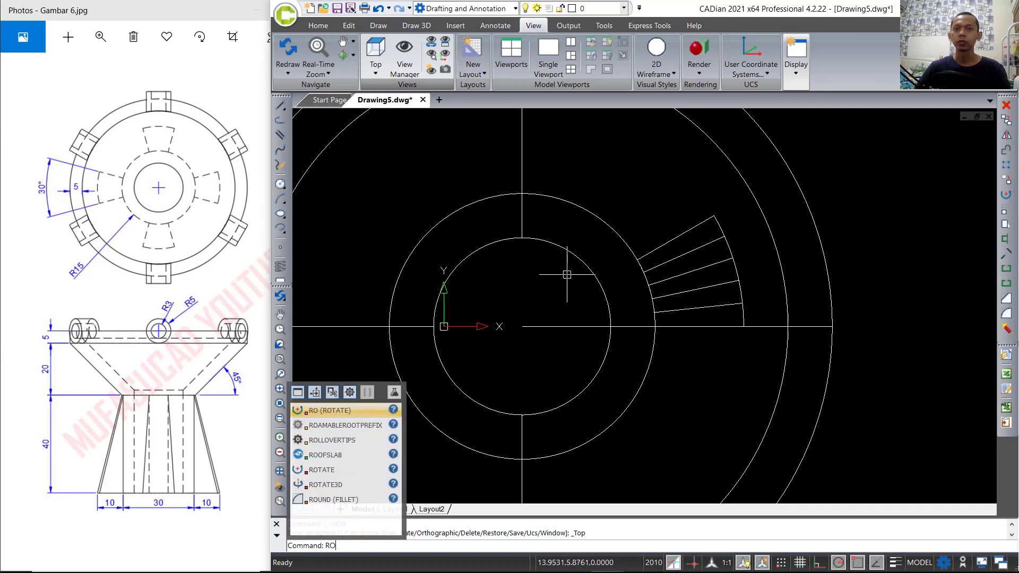
{"action": "key", "text": "Return"}
{"action": "left_click", "coordinate": [708, 219]}
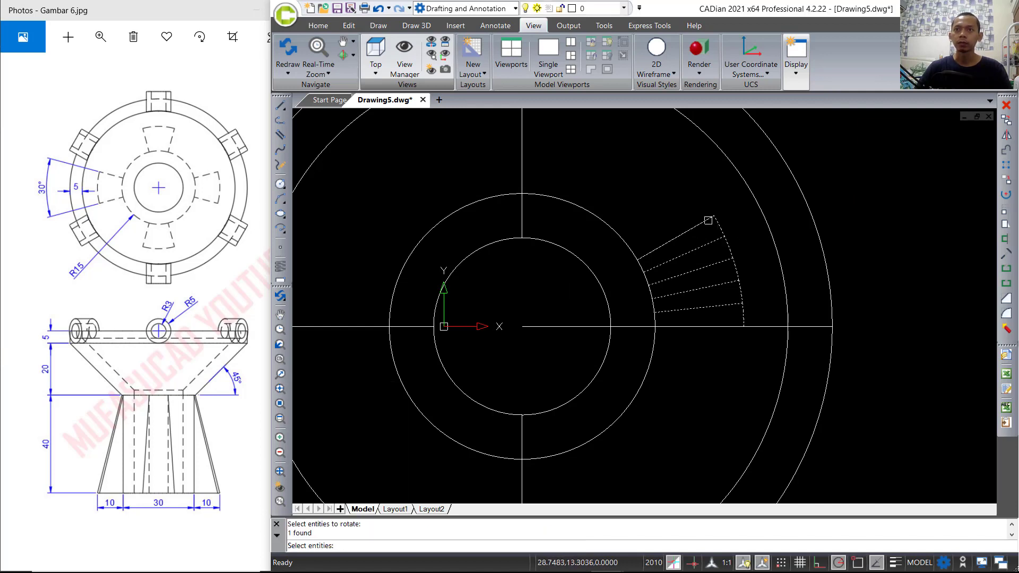
{"action": "key", "text": "Return"}
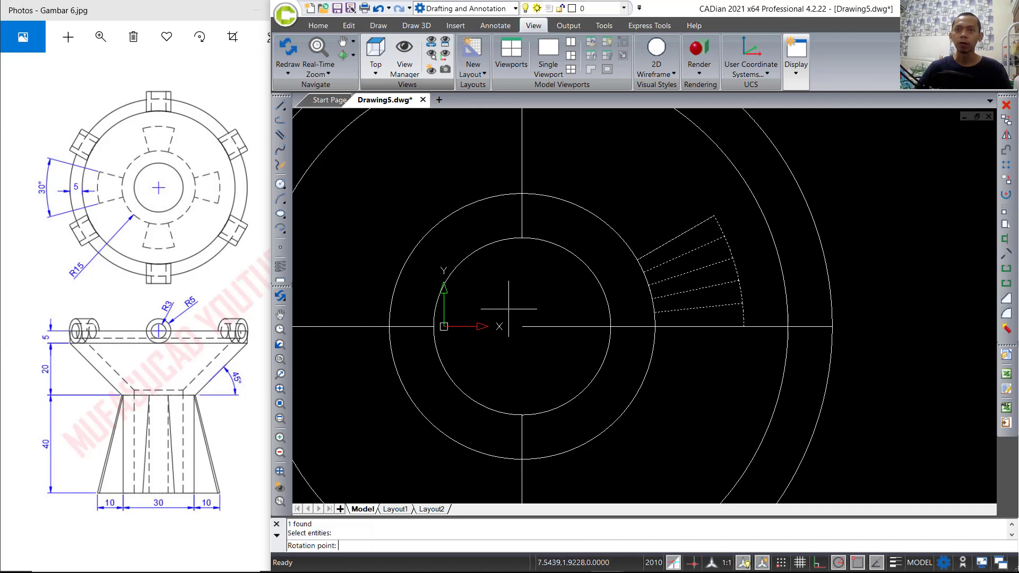
{"action": "left_click", "coordinate": [522, 327]}
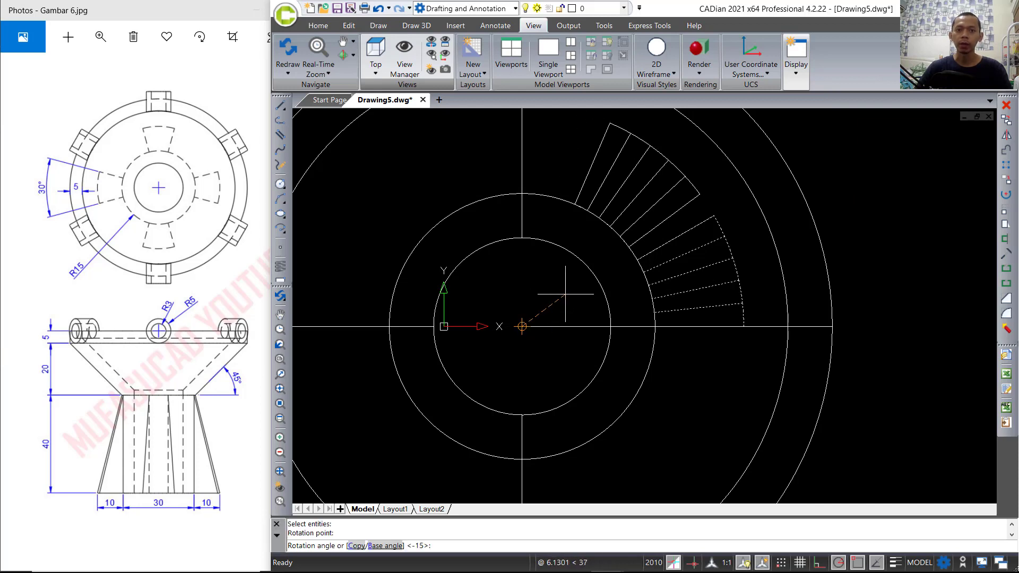
{"action": "type", "text": "R"}
{"action": "key", "text": "Return"}
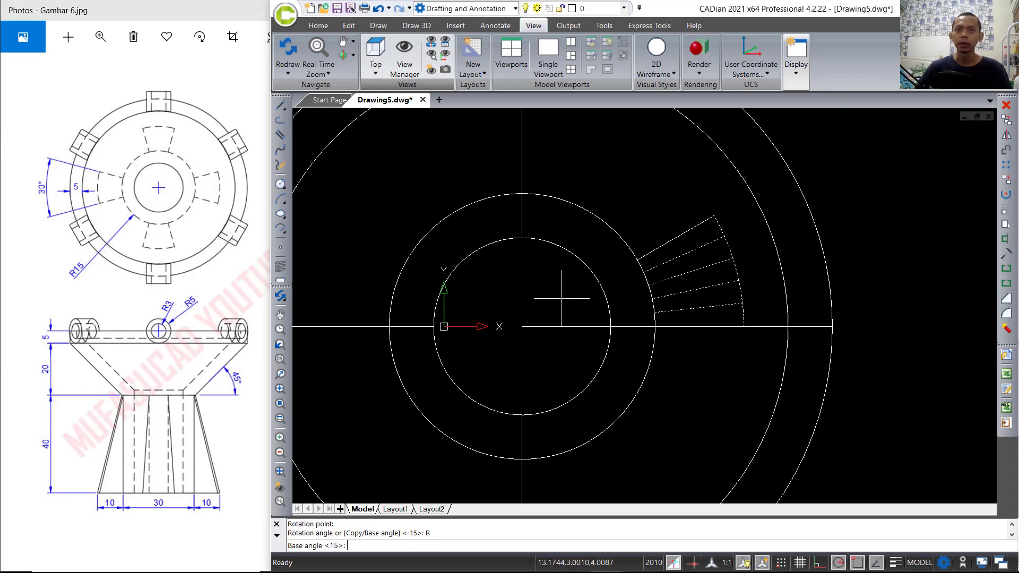
{"action": "left_click", "coordinate": [521, 326]}
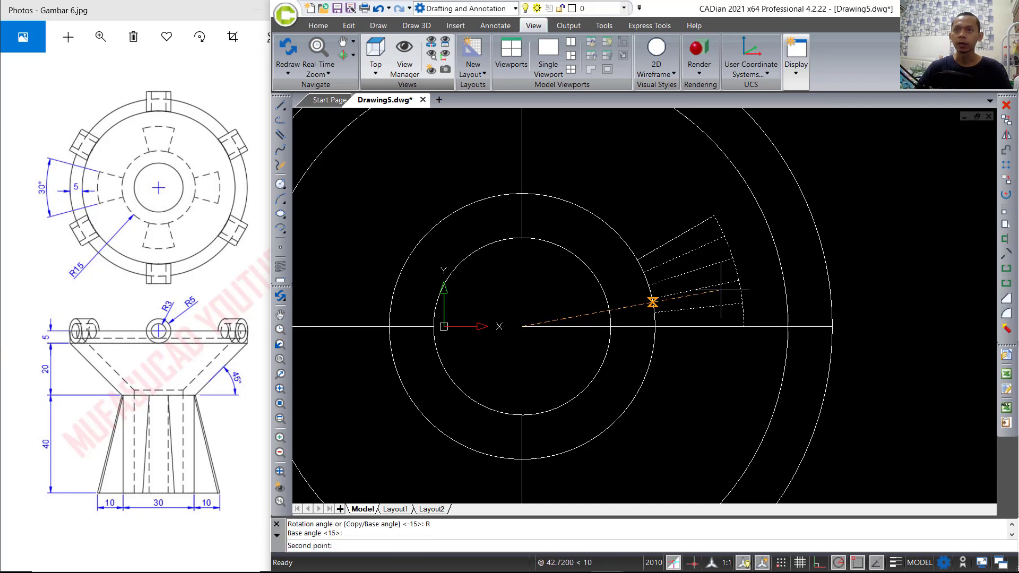
{"action": "left_click", "coordinate": [736, 269]}
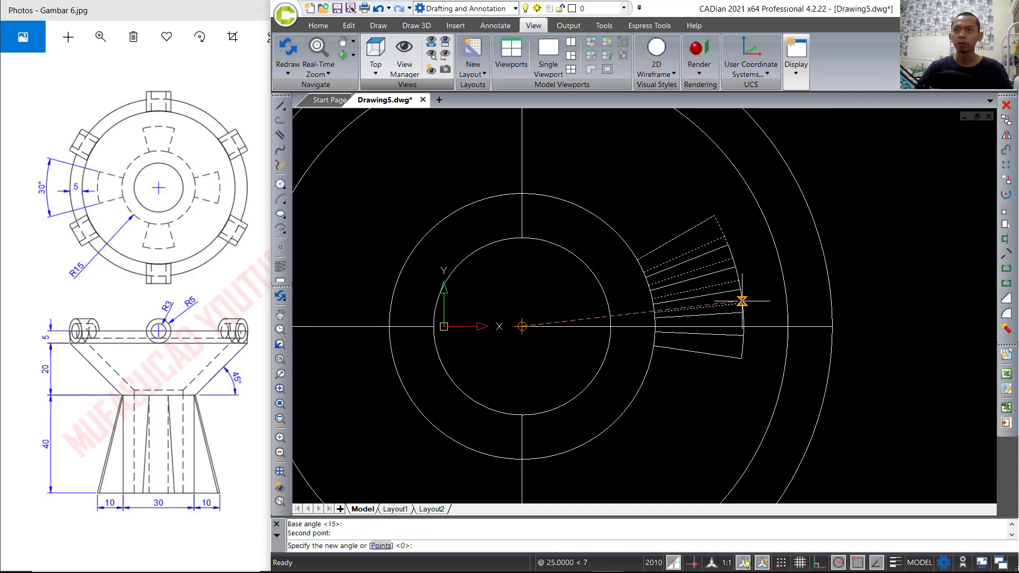
{"action": "left_click", "coordinate": [743, 326]}
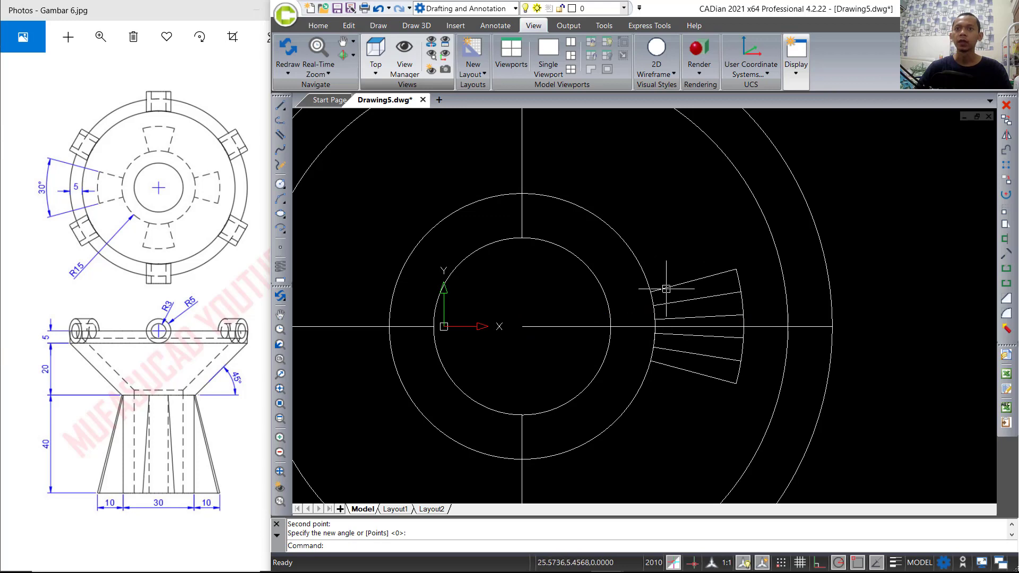
{"action": "scroll", "coordinate": [666, 301], "scroll_direction": "down", "scroll_amount": 5}
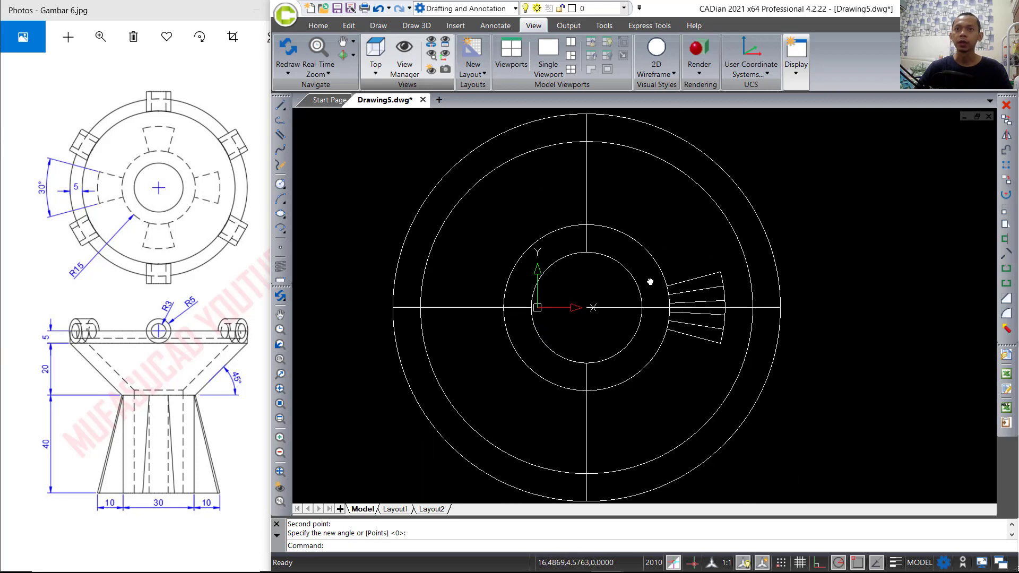
- Polar-array the wedge rib into 4 items over 360° about the circles' centre
{"action": "type", "text": "ARRAY"}
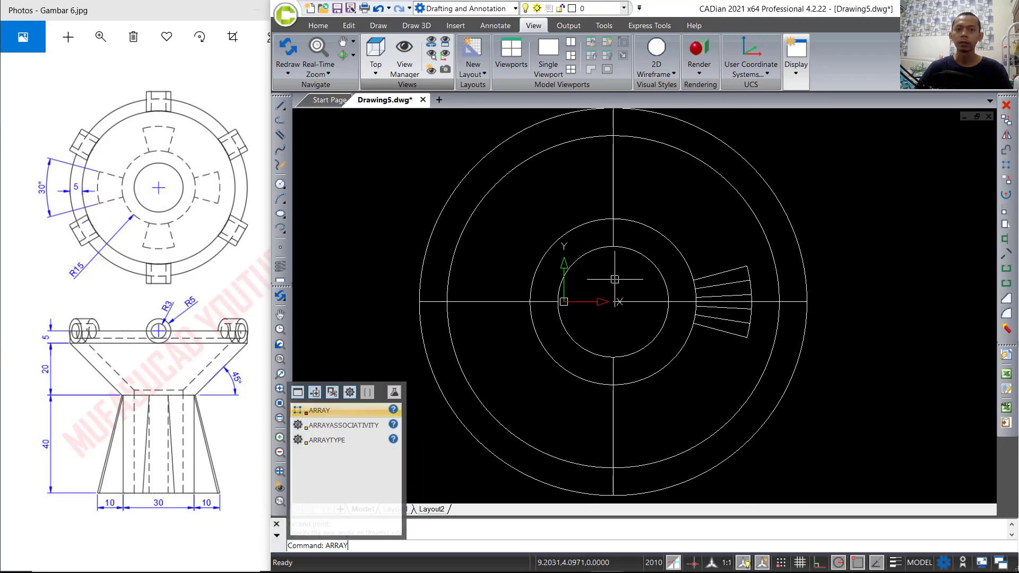
{"action": "key", "text": "Return"}
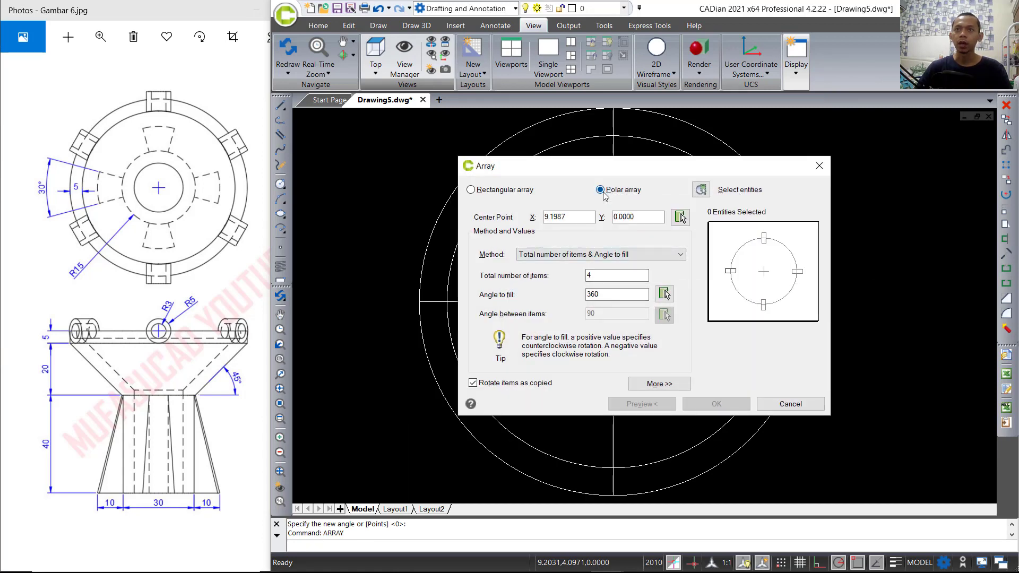
{"action": "left_click", "coordinate": [701, 190]}
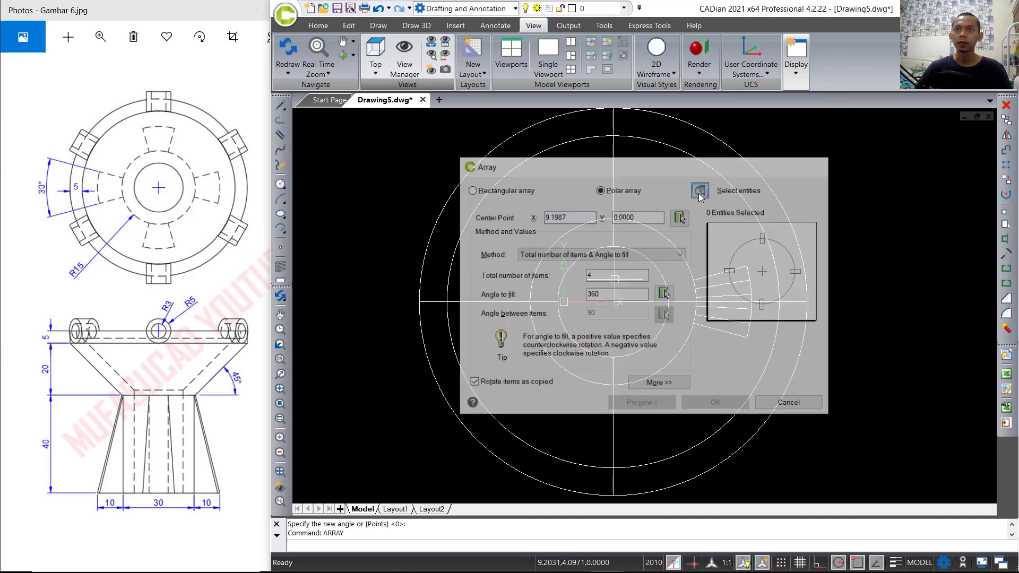
{"action": "left_click", "coordinate": [724, 274]}
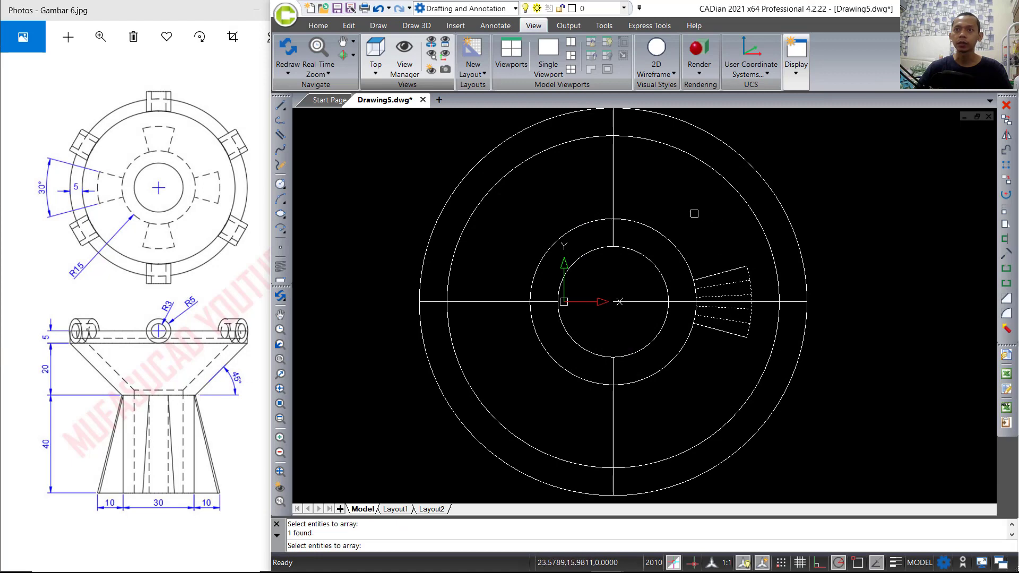
{"action": "key", "text": "Return"}
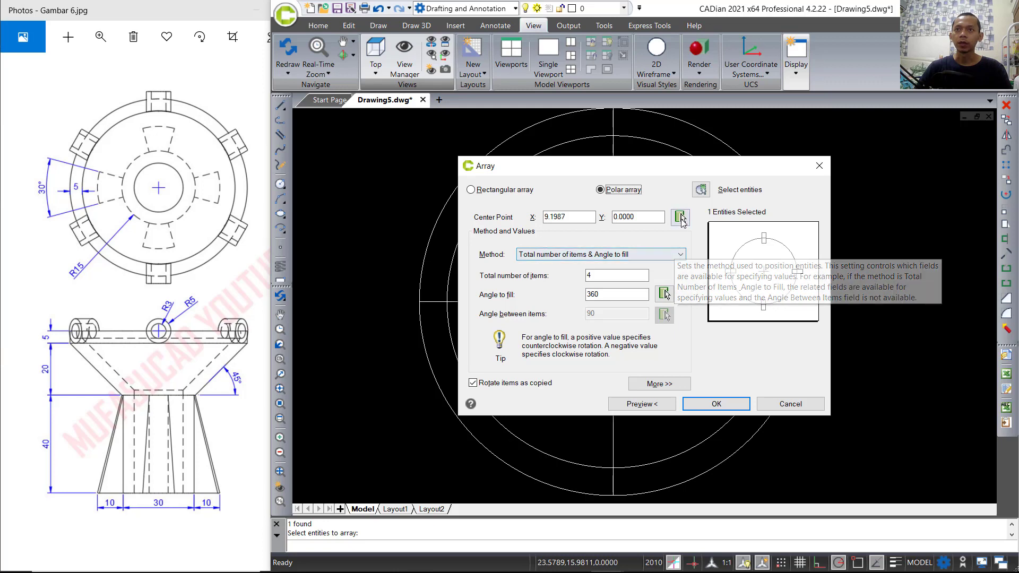
{"action": "left_click", "coordinate": [680, 217]}
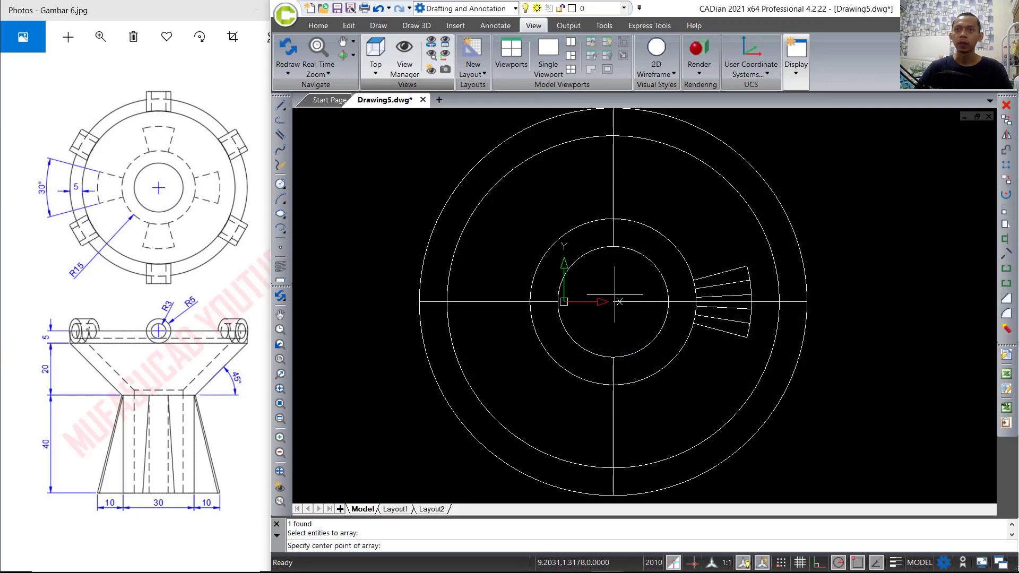
{"action": "left_click", "coordinate": [612, 301]}
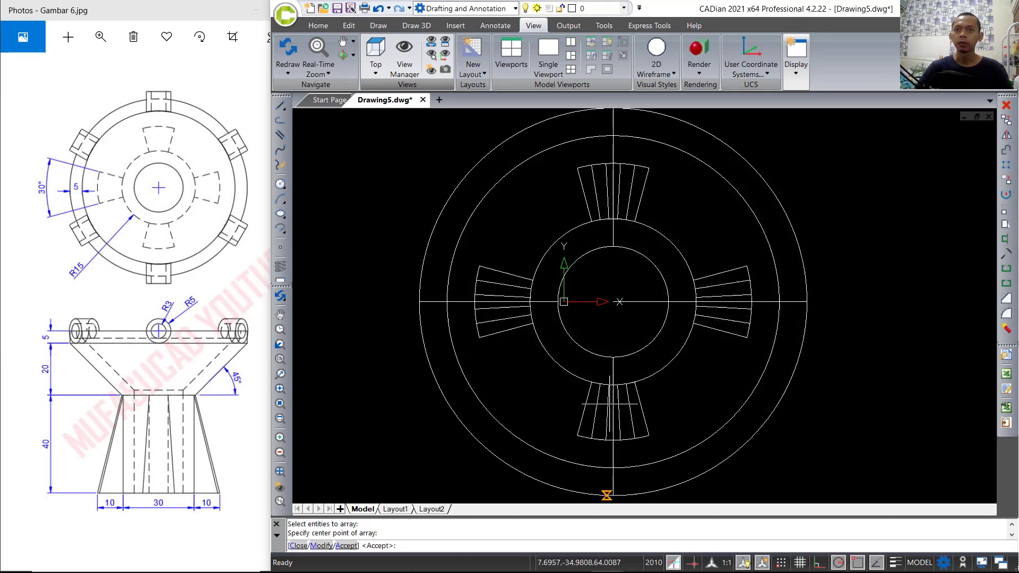
{"action": "left_click", "coordinate": [642, 403]}
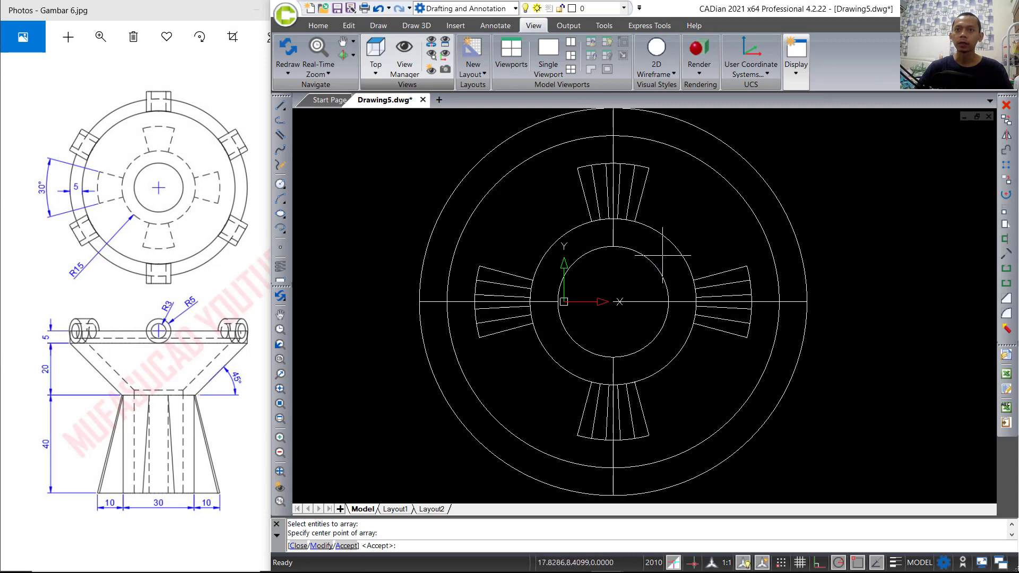
{"action": "key", "text": "Return"}
- Orbit the pedestal into 3D and shade it in the Realistic visual style
{"action": "middle_click_drag", "start_coordinate": [637, 346], "coordinate": [646, 281], "text": "shift"}
{"action": "left_click", "coordinate": [780, 279]}
{"action": "left_click", "coordinate": [723, 304]}
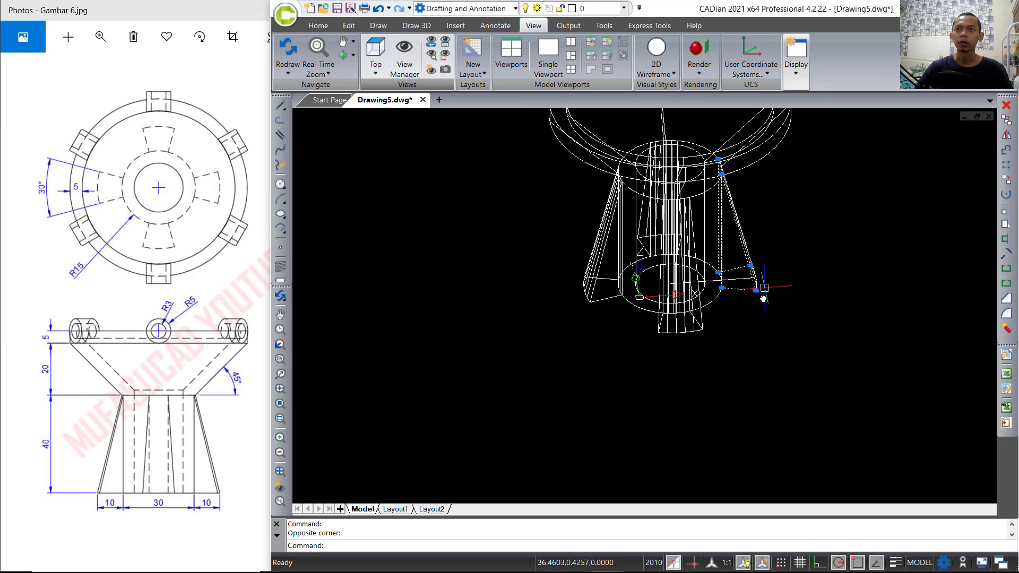
{"action": "middle_click_drag", "start_coordinate": [763, 298], "coordinate": [701, 331], "text": "shift"}
{"action": "key", "text": "Escape"}
{"action": "left_click", "coordinate": [662, 70]}
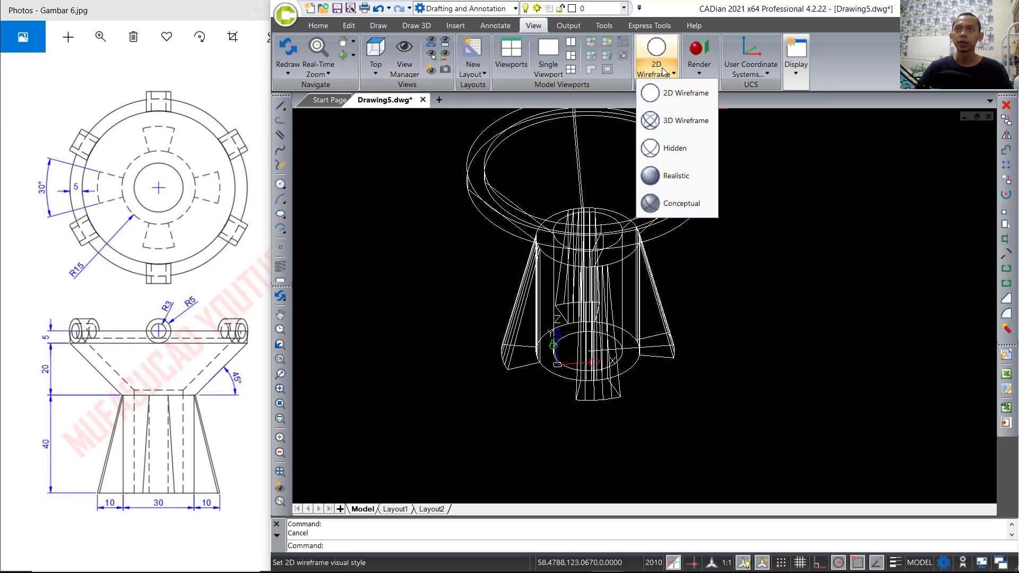
{"action": "left_click", "coordinate": [674, 176]}
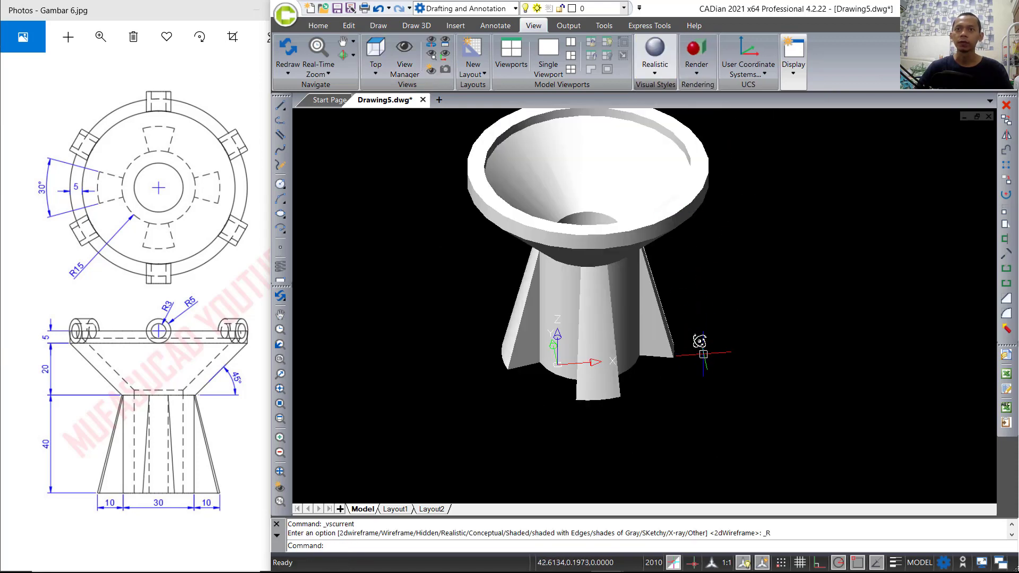
{"action": "mouse_move", "coordinate": [700, 341]}
{"action": "middle_mouse_down", "text": "shift"}
{"action": "mouse_move", "coordinate": [578, 291]}
{"action": "mouse_move", "coordinate": [564, 318]}
{"action": "mouse_move", "coordinate": [596, 341]}
{"action": "mouse_move", "coordinate": [630, 319]}
{"action": "mouse_move", "coordinate": [705, 313]}
{"action": "middle_mouse_up", "text": "shift"}
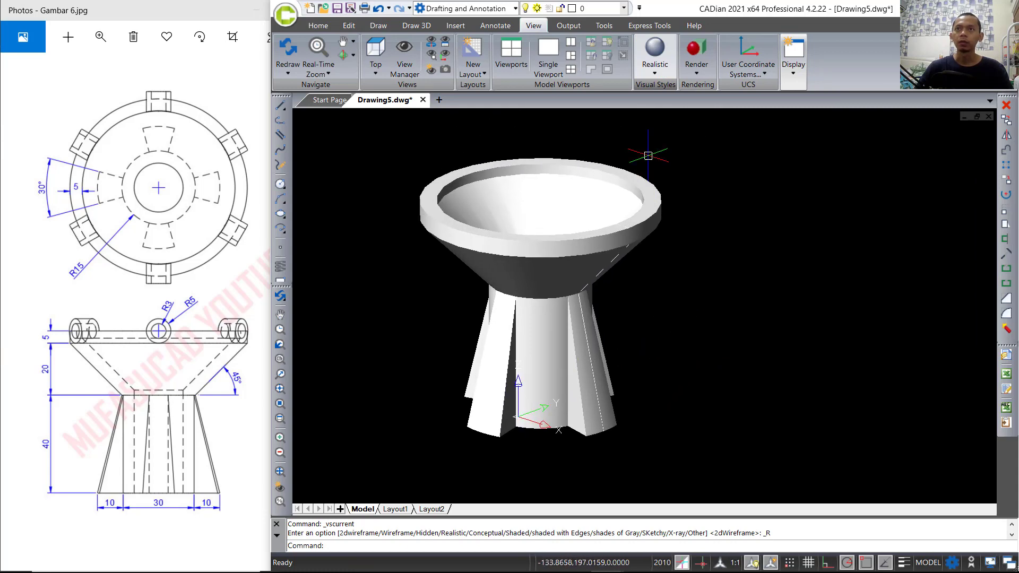
- Return the model to 2D Wireframe display
{"action": "left_click", "coordinate": [656, 73]}
{"action": "left_click", "coordinate": [665, 94]}
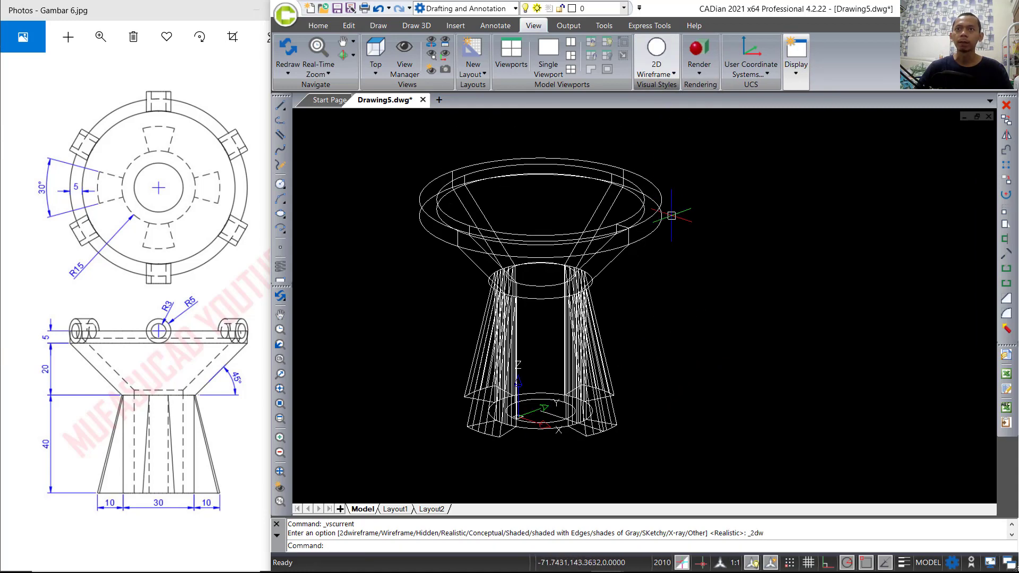
{"action": "middle_click_drag", "start_coordinate": [750, 261], "coordinate": [744, 270]}
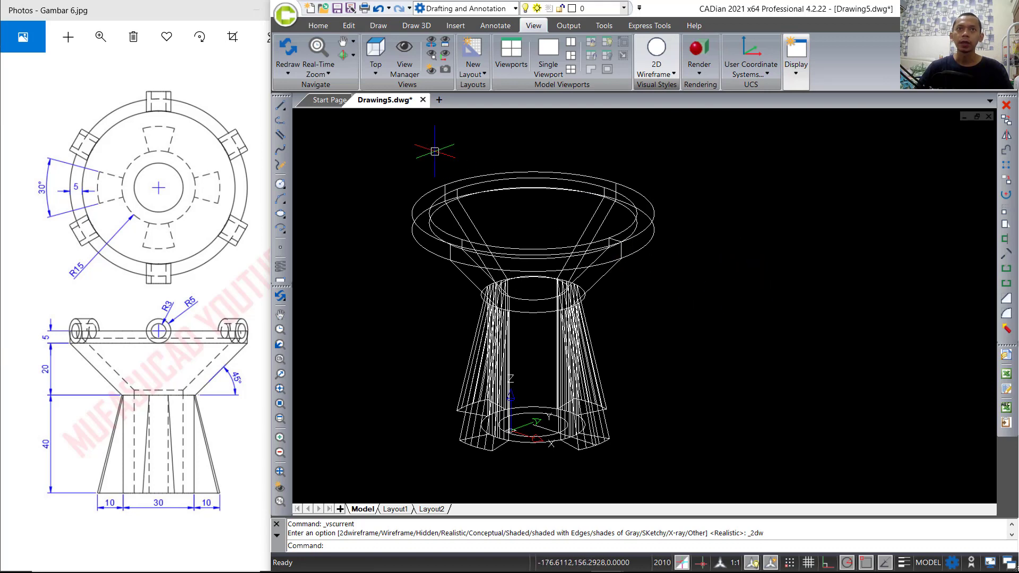
{"action": "left_click", "coordinate": [376, 69]}
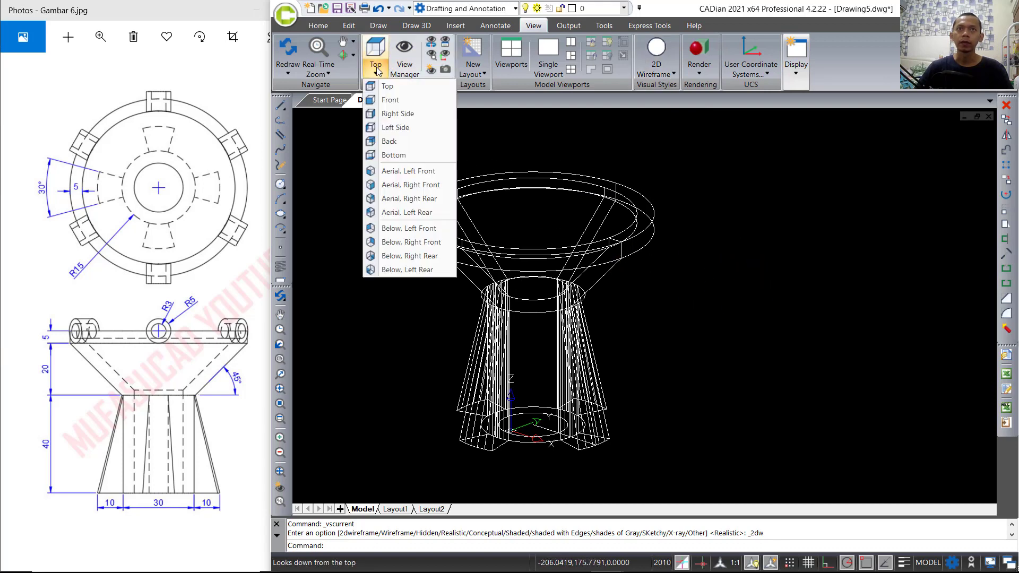
- In Front view, draw a radius 5 circle centred on the rim's top edge at the centre line
{"action": "left_click", "coordinate": [380, 101]}
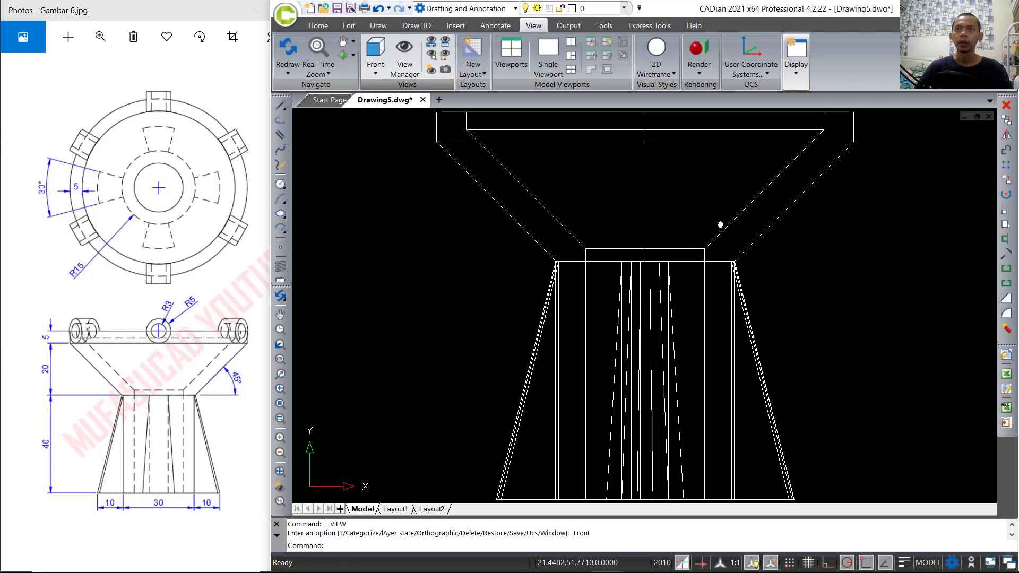
{"action": "middle_click_drag", "start_coordinate": [718, 225], "coordinate": [668, 312]}
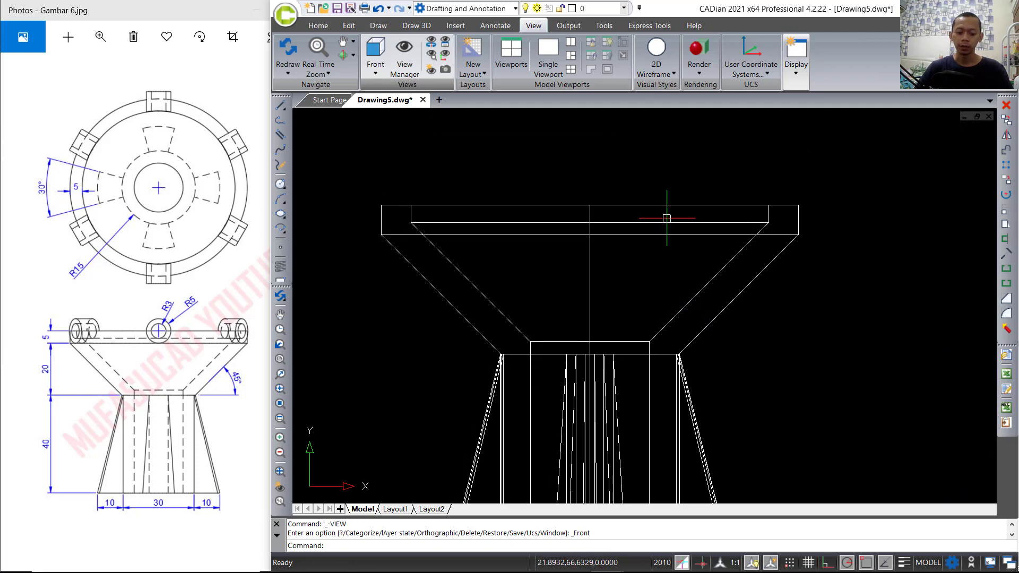
{"action": "type", "text": "c"}
{"action": "key", "text": "Return"}
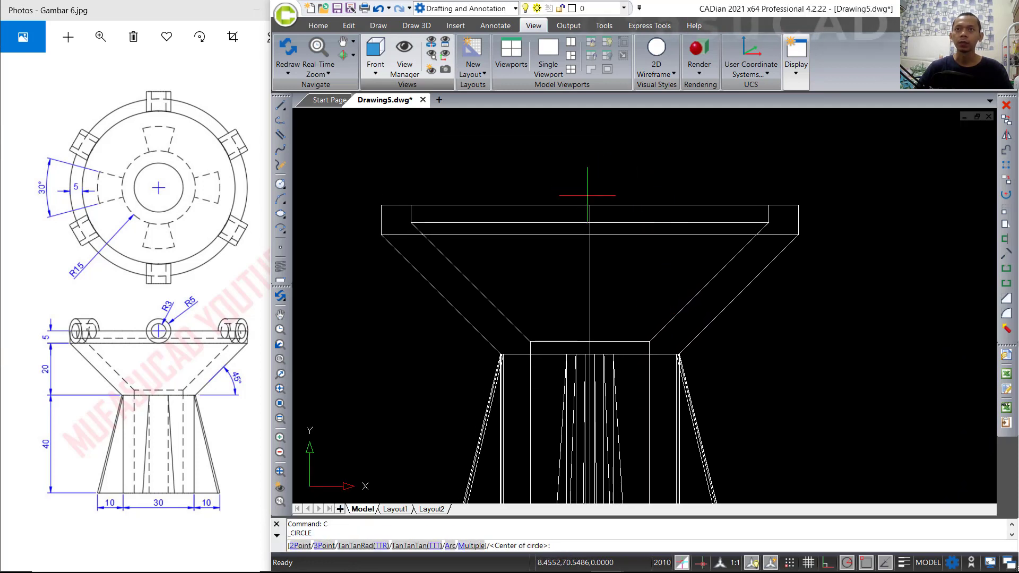
{"action": "left_click", "coordinate": [589, 205]}
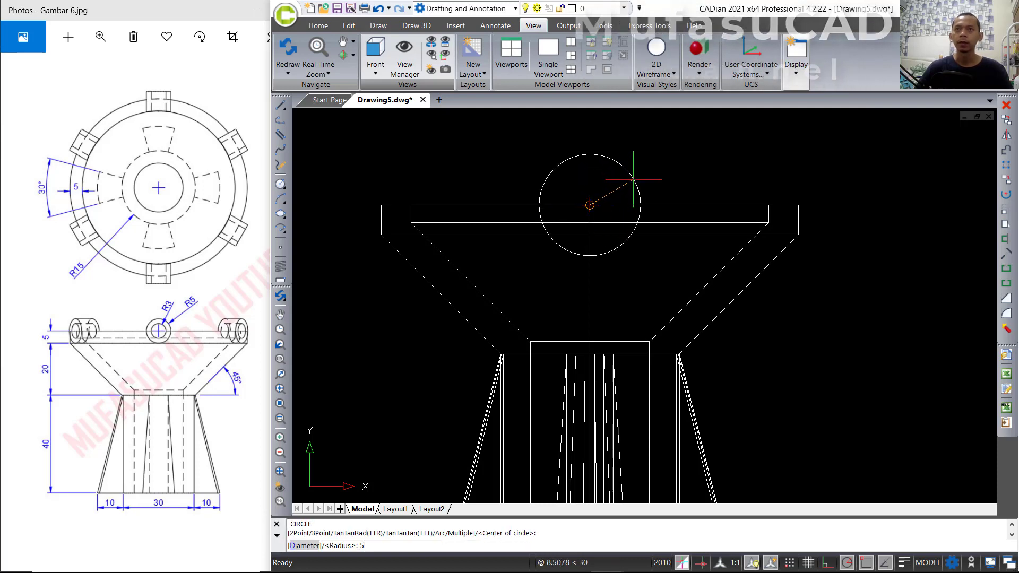
{"action": "type", "text": "5"}
{"action": "key", "text": "Return"}
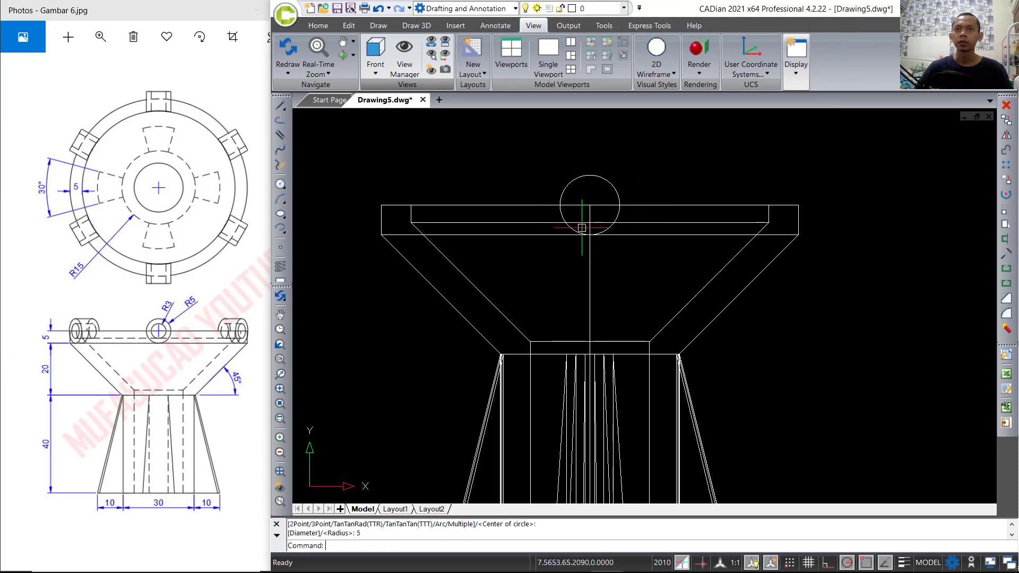
{"action": "middle_click_drag", "start_coordinate": [581, 228], "coordinate": [658, 262], "text": "shift"}
- Move the radius 5 circle from its quadrant onto the bowl's outer ring
{"action": "type", "text": "M"}
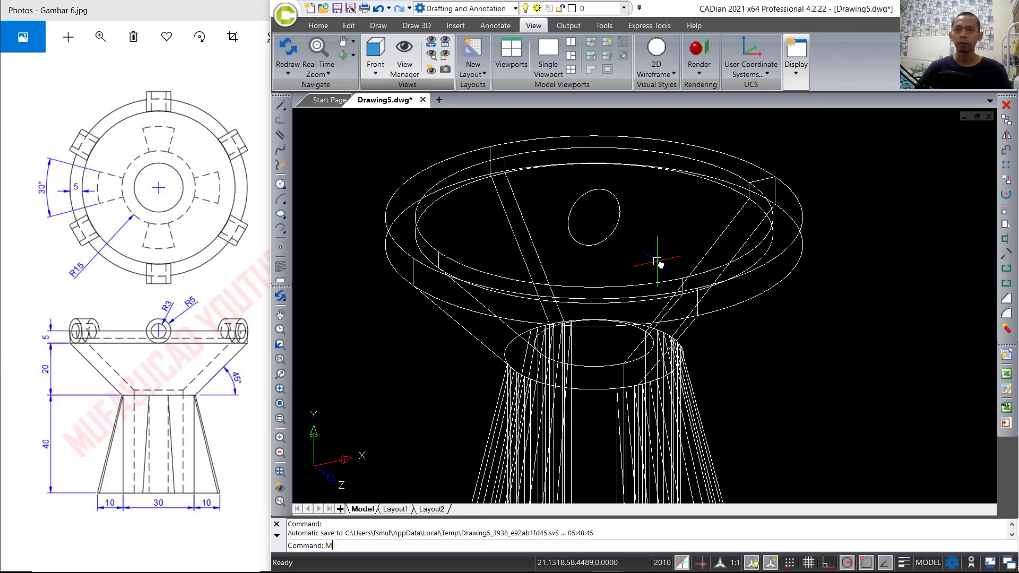
{"action": "key", "text": "Return"}
{"action": "left_click", "coordinate": [662, 199]}
{"action": "left_click", "coordinate": [599, 246]}
{"action": "key", "text": "Return"}
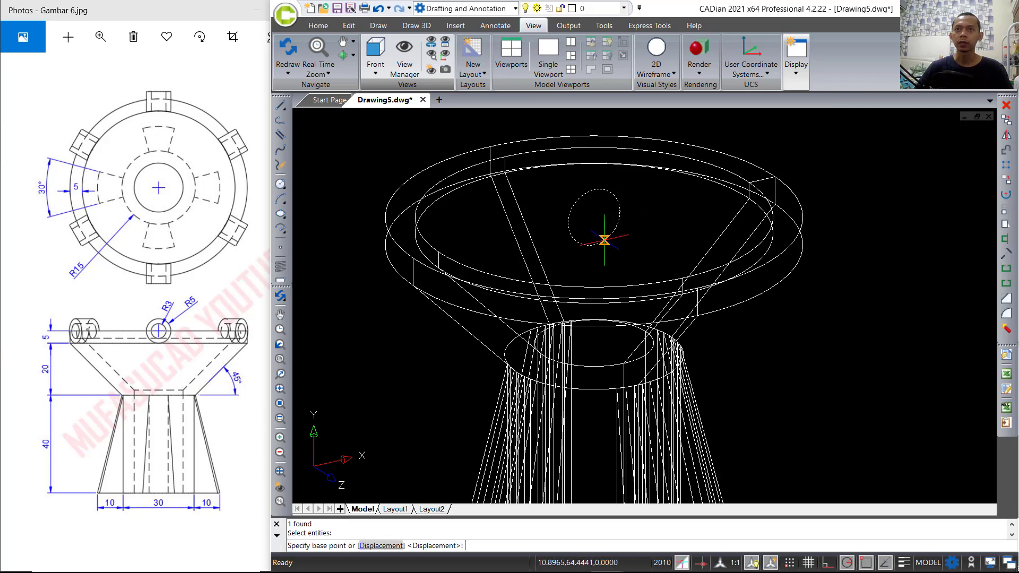
{"action": "left_click", "coordinate": [593, 245]}
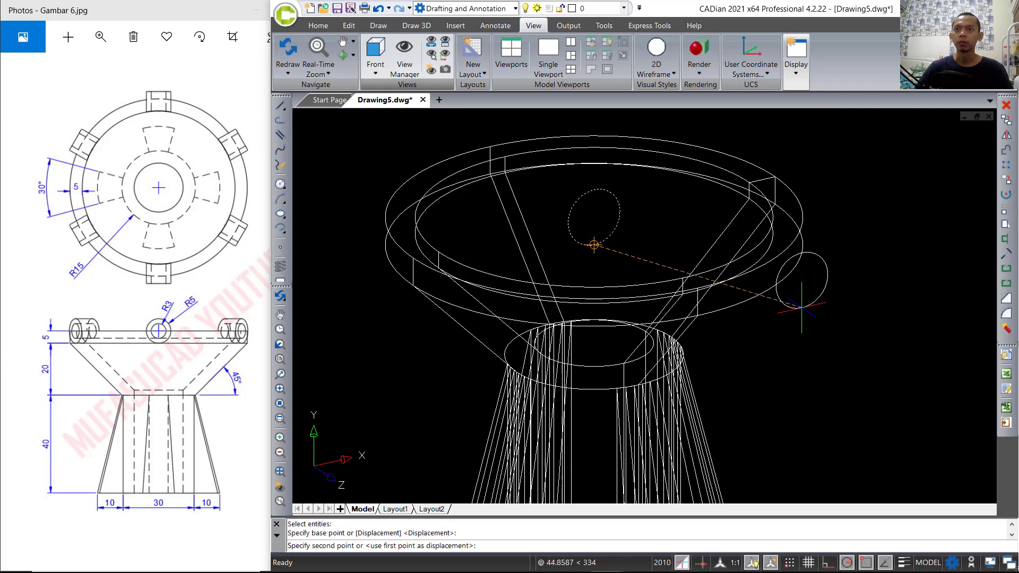
{"action": "middle_click_drag", "start_coordinate": [801, 273], "coordinate": [785, 353], "text": "shift"}
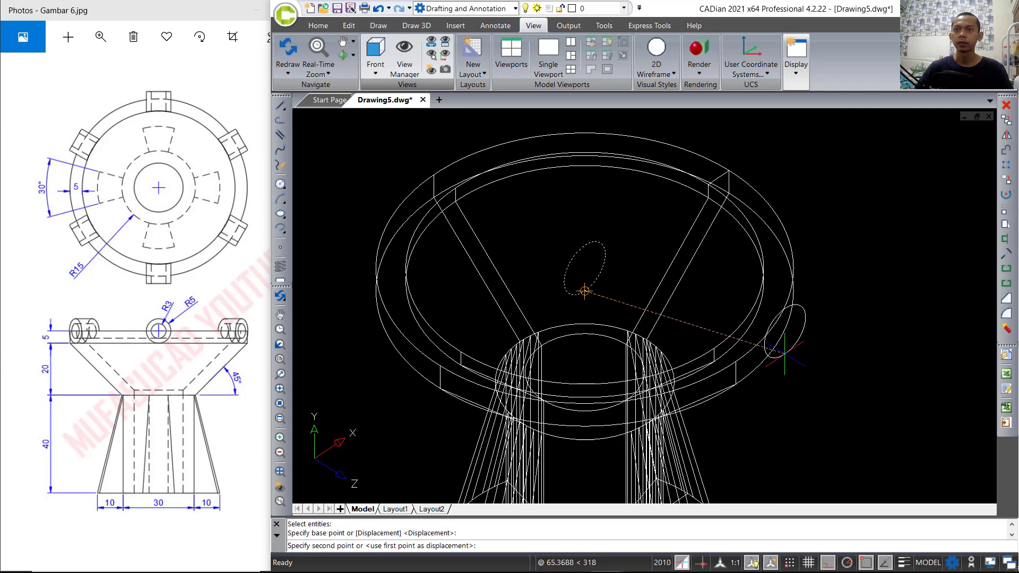
{"action": "left_click", "coordinate": [736, 363]}
{"action": "middle_click_drag", "start_coordinate": [782, 288], "coordinate": [702, 252], "text": "shift"}
- Extrude the moved circle into a cylinder spanning across the rim
{"action": "type", "text": "E"}
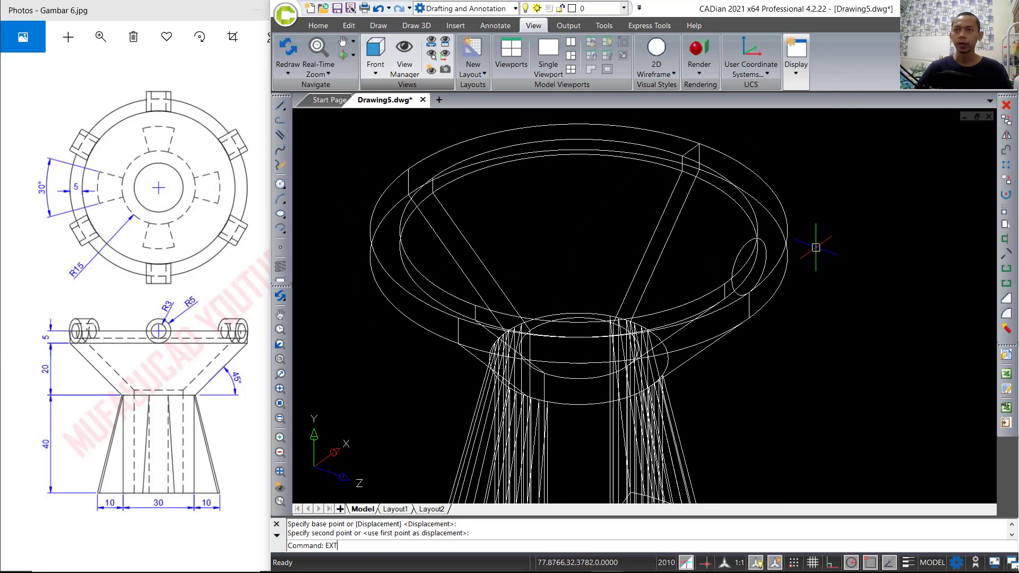
{"action": "type", "text": "XT"}
{"action": "key", "text": "Return"}
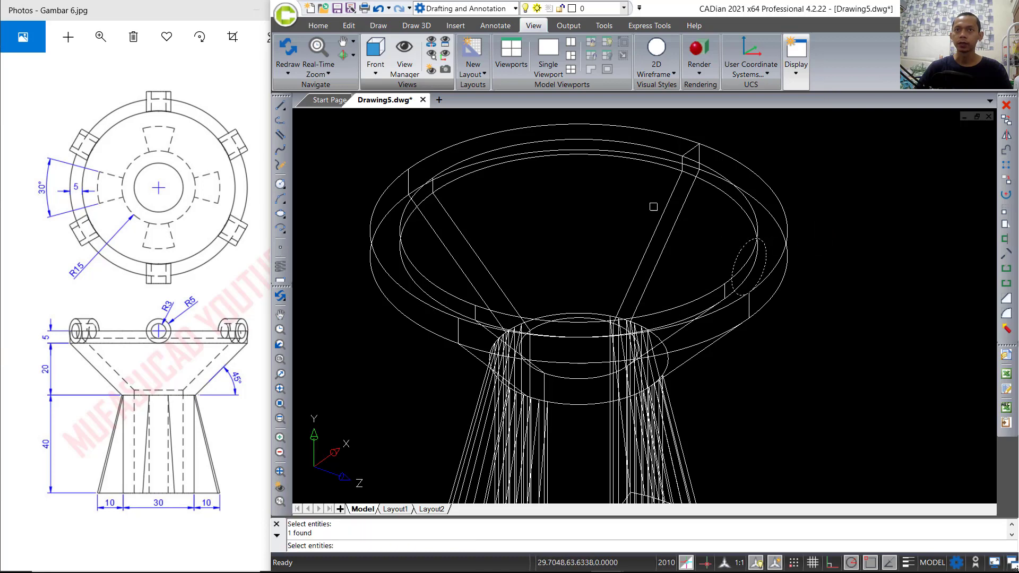
{"action": "key", "text": "Return"}
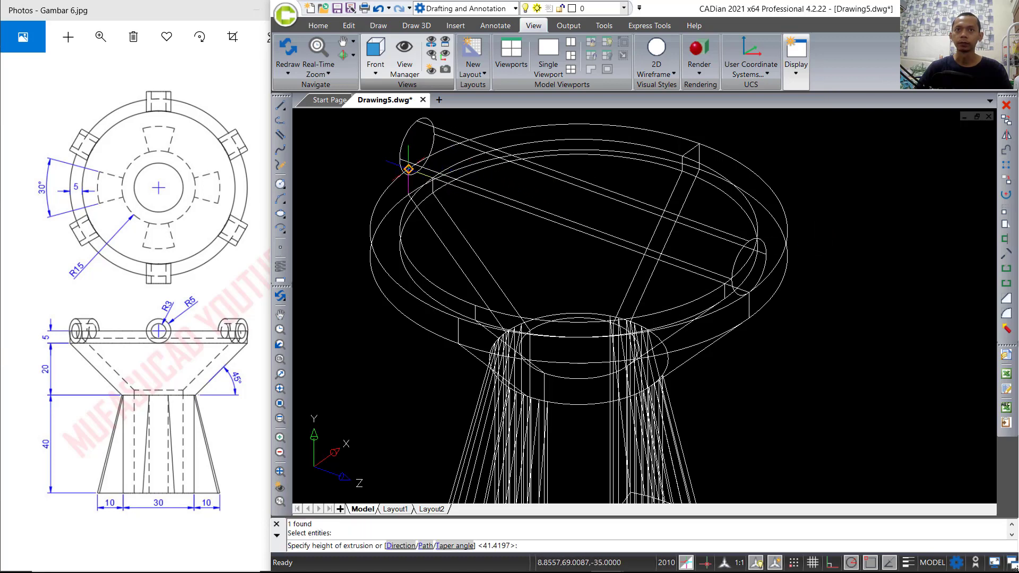
{"action": "left_click", "coordinate": [409, 169]}
{"action": "type", "text": "C"}
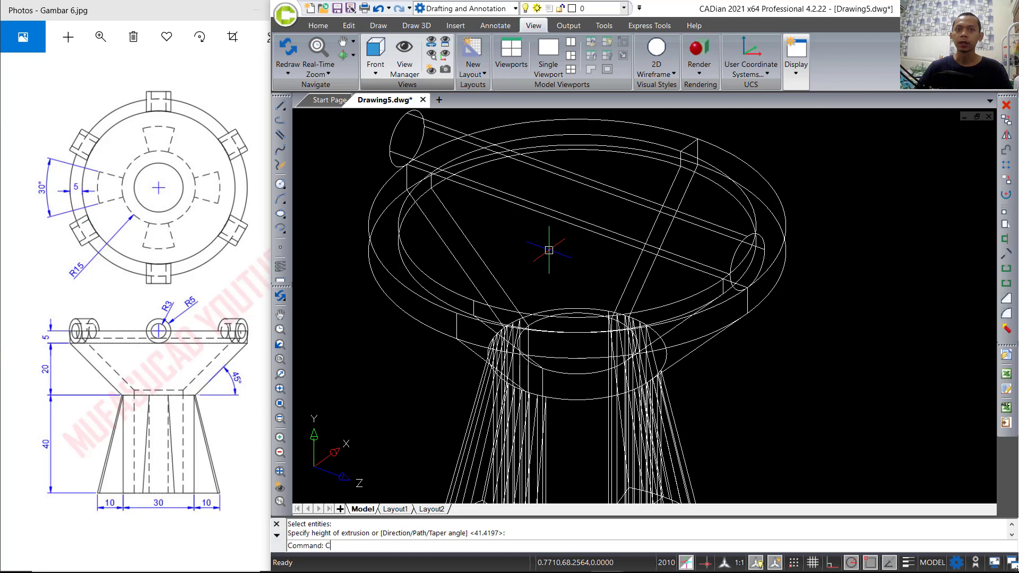
{"action": "key", "text": "Return"}
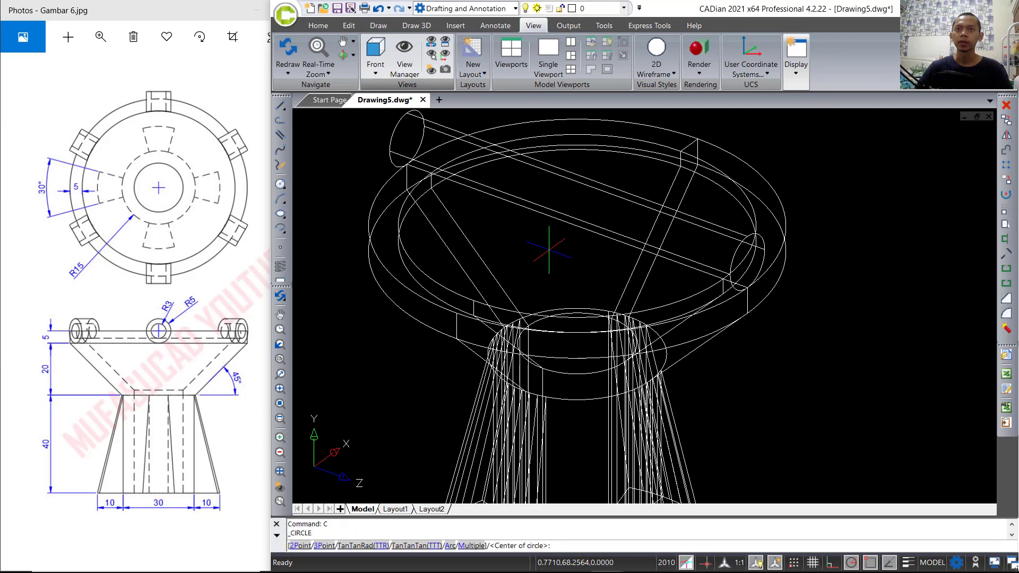
{"action": "right_click", "coordinate": [549, 248], "text": "shift"}
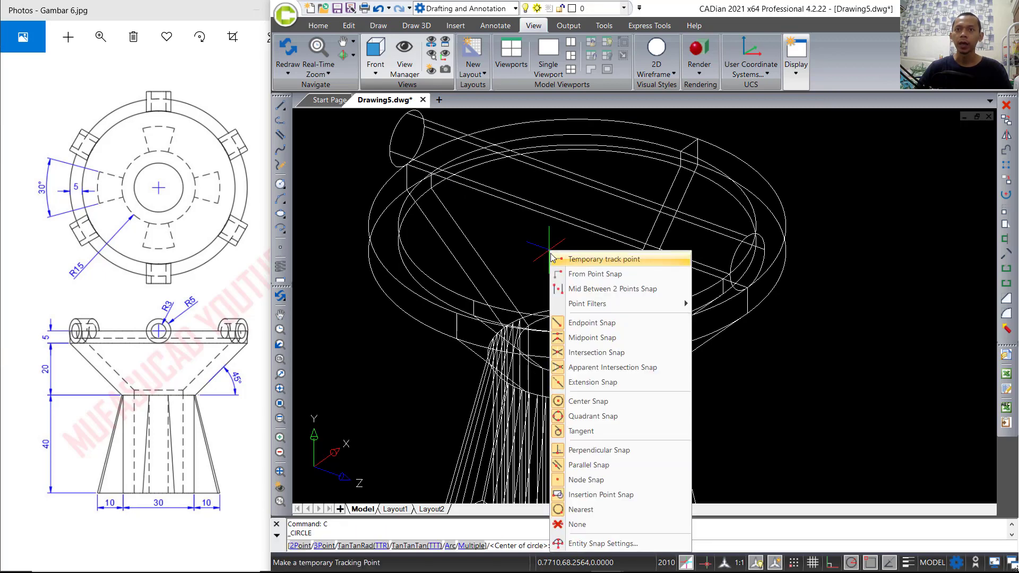
{"action": "left_click", "coordinate": [594, 405]}
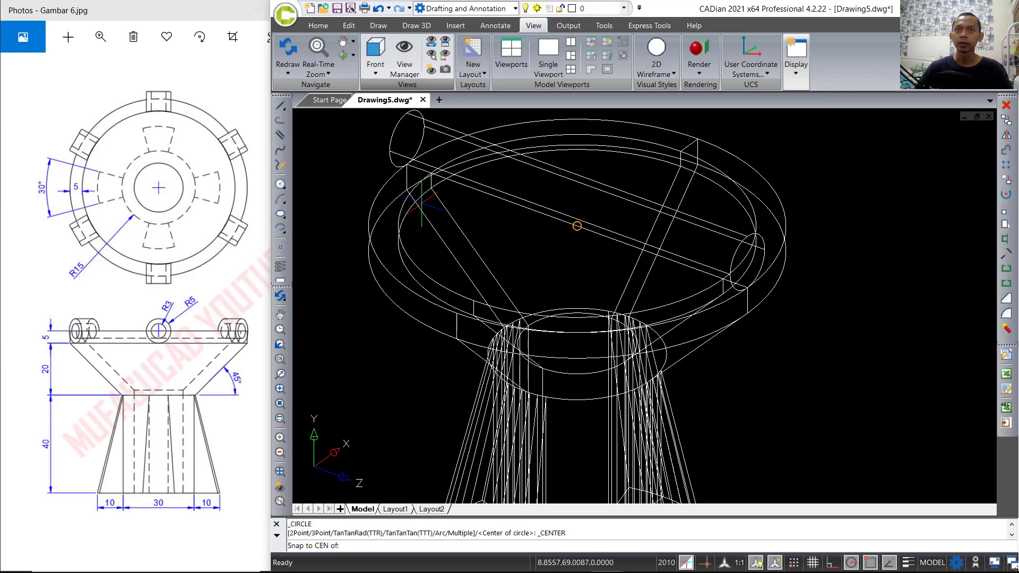
{"action": "left_click", "coordinate": [419, 197]}
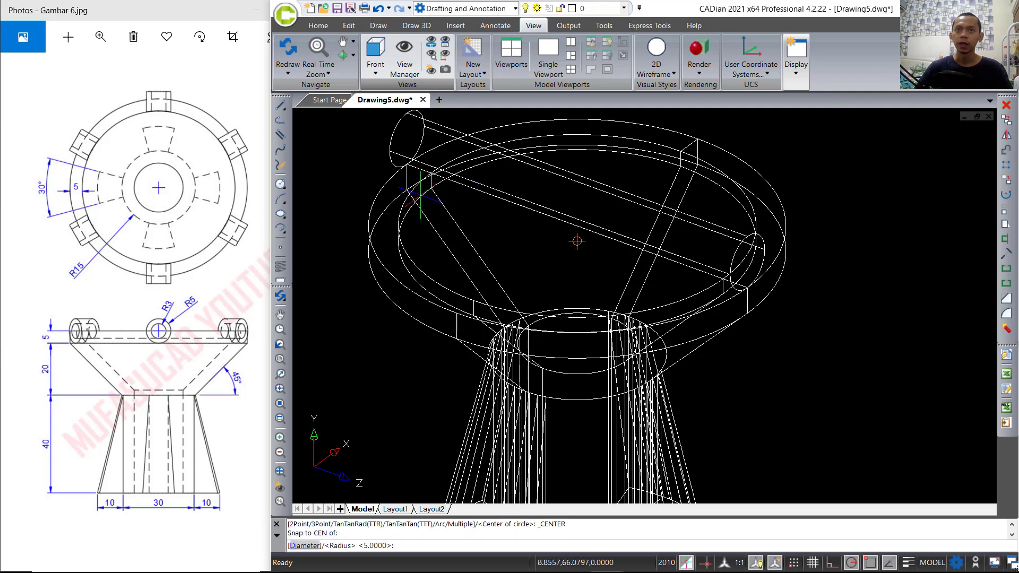
{"action": "key", "text": "Escape"}
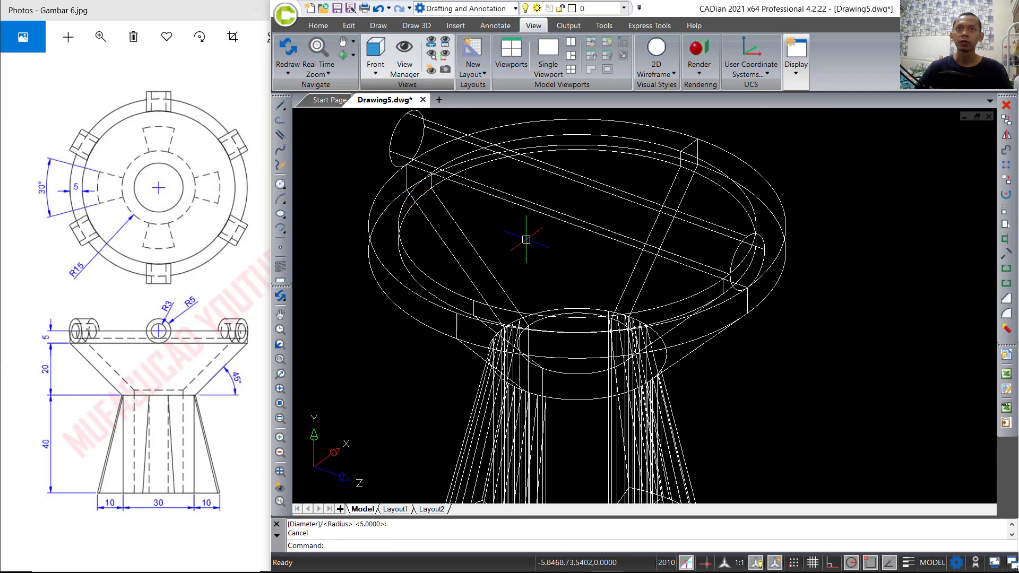
- Switch to the Top view of the model
{"action": "left_click", "coordinate": [377, 68]}
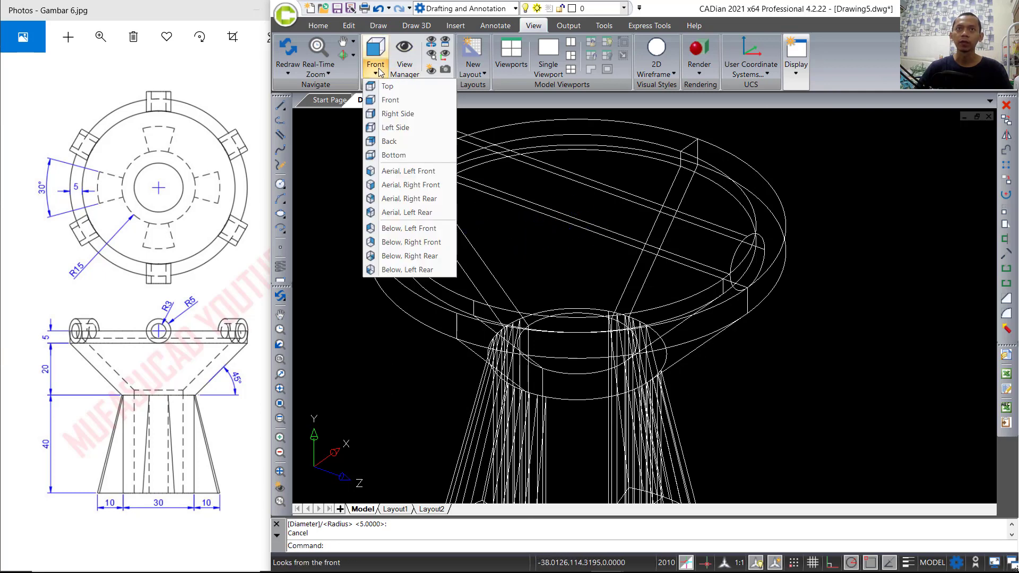
{"action": "left_click", "coordinate": [396, 88]}
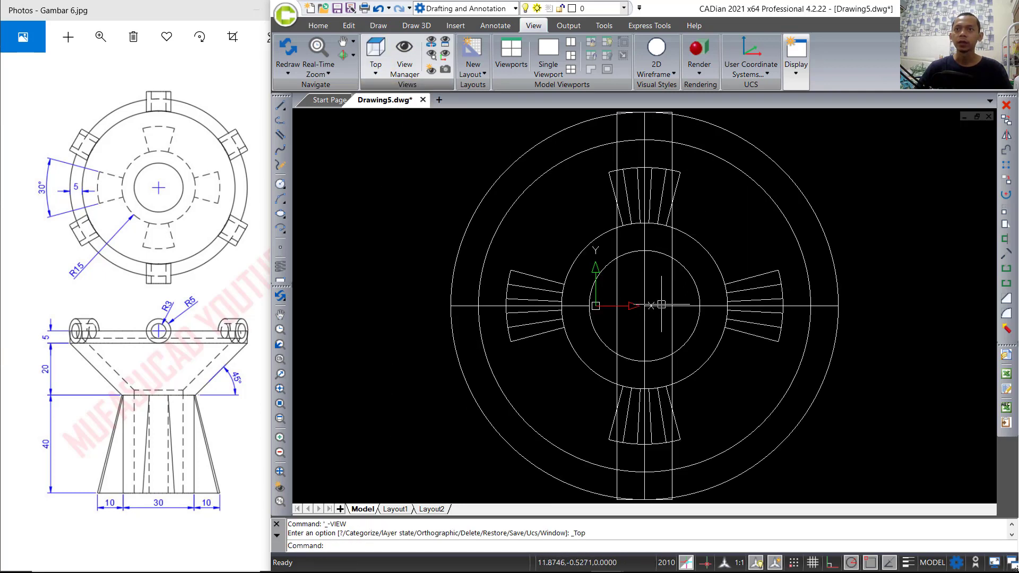
{"action": "mouse_move", "coordinate": [584, 229]}
{"action": "middle_mouse_down", "text": "shift"}
{"action": "mouse_move", "coordinate": [545, 261]}
{"action": "mouse_move", "coordinate": [568, 233]}
{"action": "mouse_move", "coordinate": [545, 204]}
{"action": "mouse_move", "coordinate": [582, 206]}
{"action": "mouse_move", "coordinate": [596, 225]}
{"action": "middle_mouse_up", "text": "shift"}
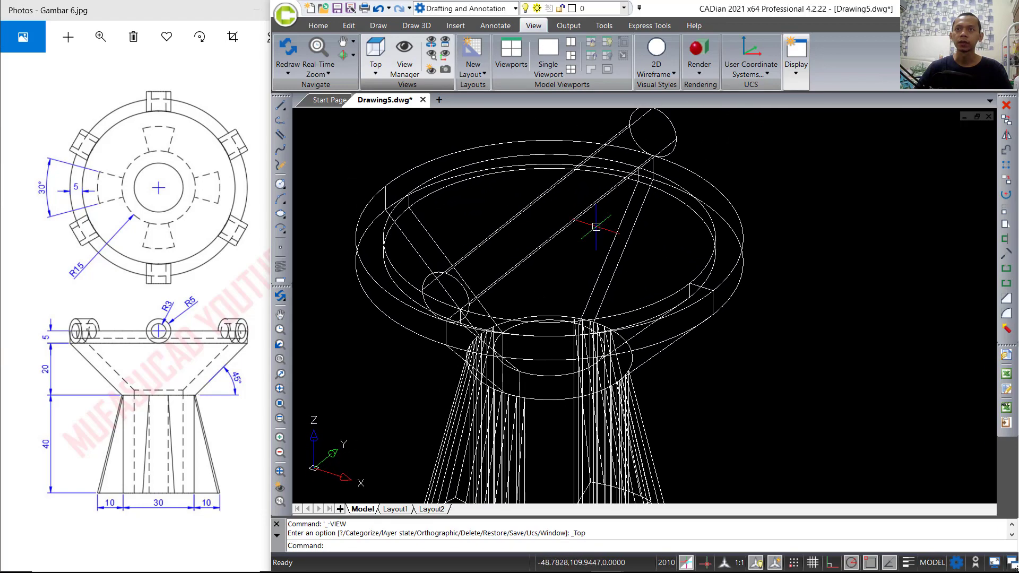
- Draw a radius 5 circle centred on the bowl's centre using the Center snap
{"action": "type", "text": "C"}
{"action": "key", "text": "Escape"}
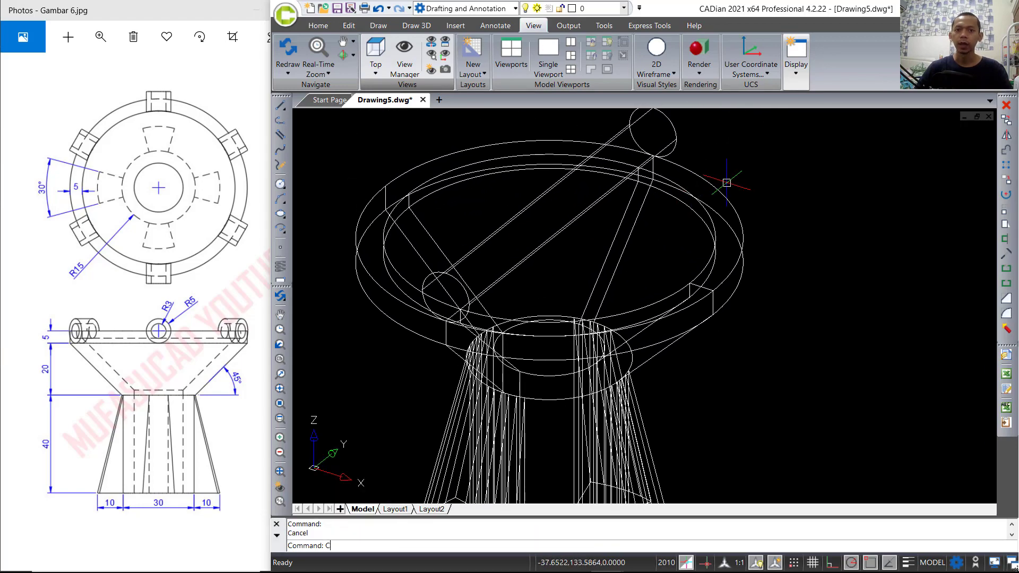
{"action": "type", "text": "C"}
{"action": "key", "text": "Return"}
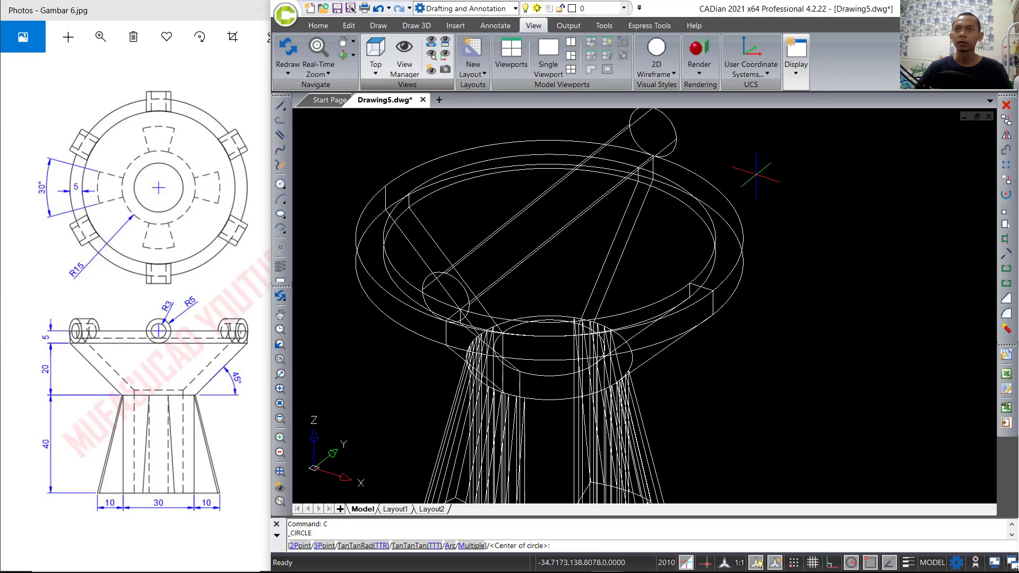
{"action": "right_click", "coordinate": [756, 173], "text": "shift"}
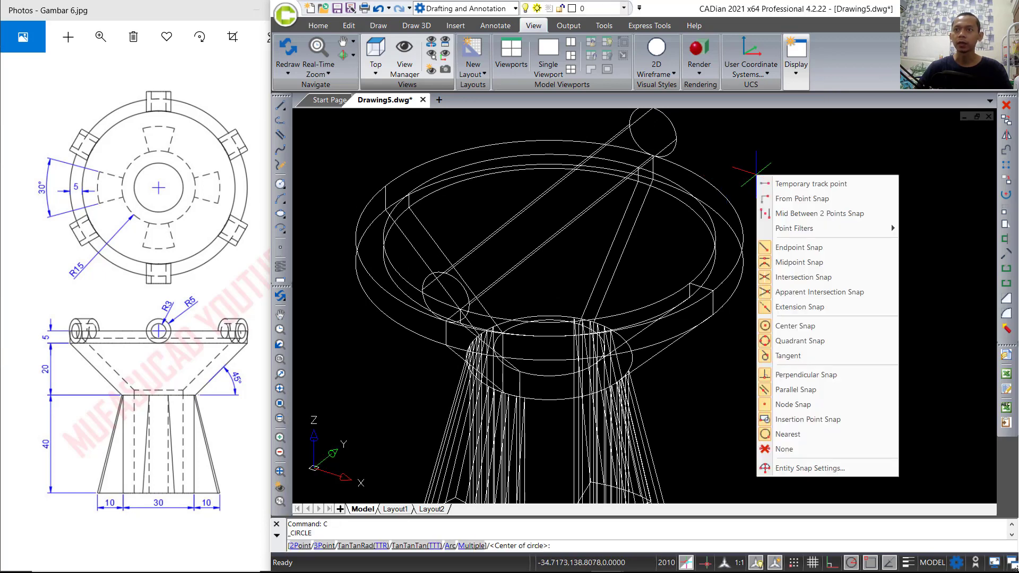
{"action": "left_click", "coordinate": [816, 327]}
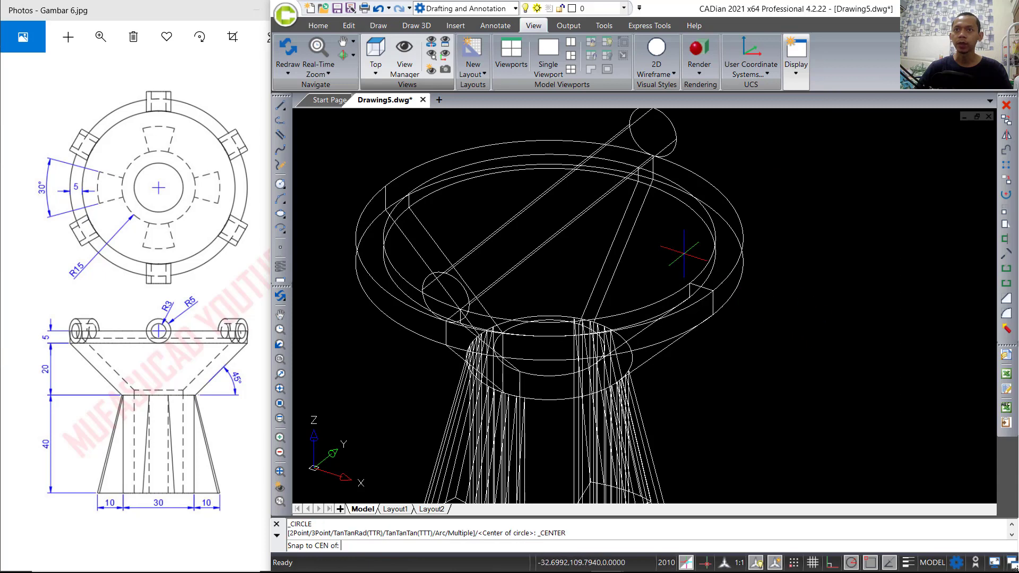
{"action": "left_click", "coordinate": [702, 218]}
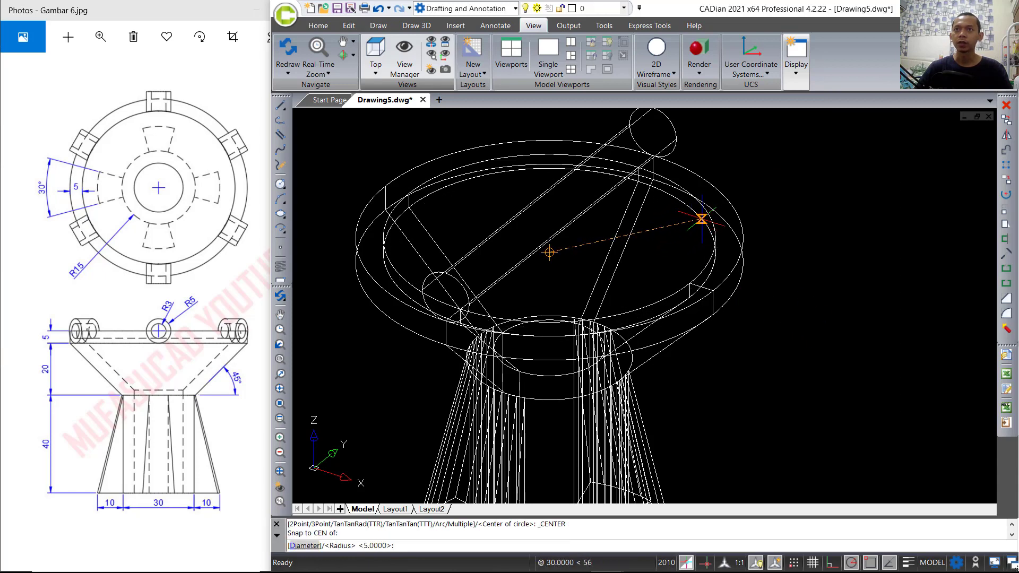
{"action": "key", "text": "Return"}
{"action": "scroll", "coordinate": [651, 358], "scroll_direction": "down", "scroll_amount": 3}
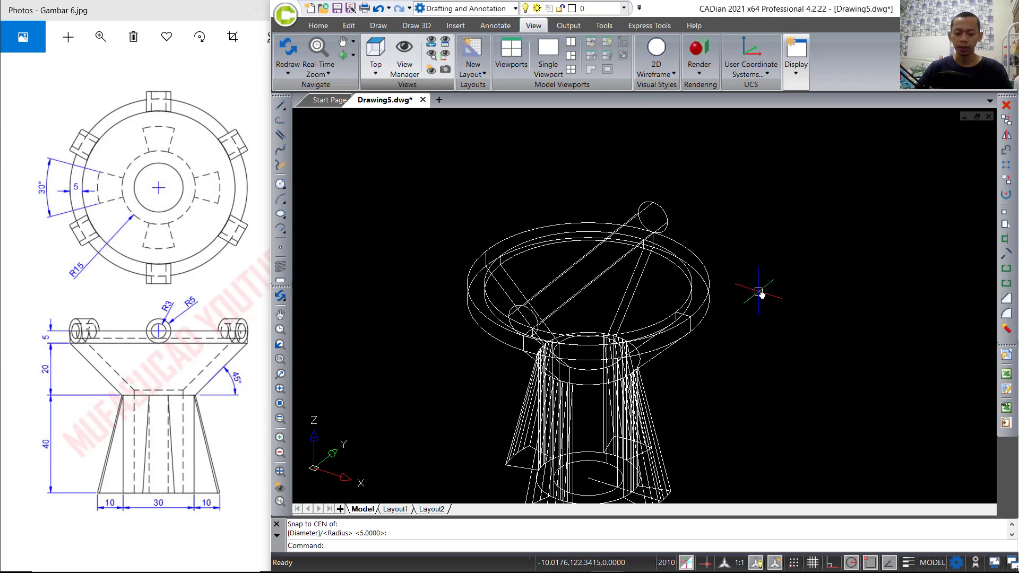
{"action": "type", "text": "EXT"}
{"action": "key", "text": "Return"}
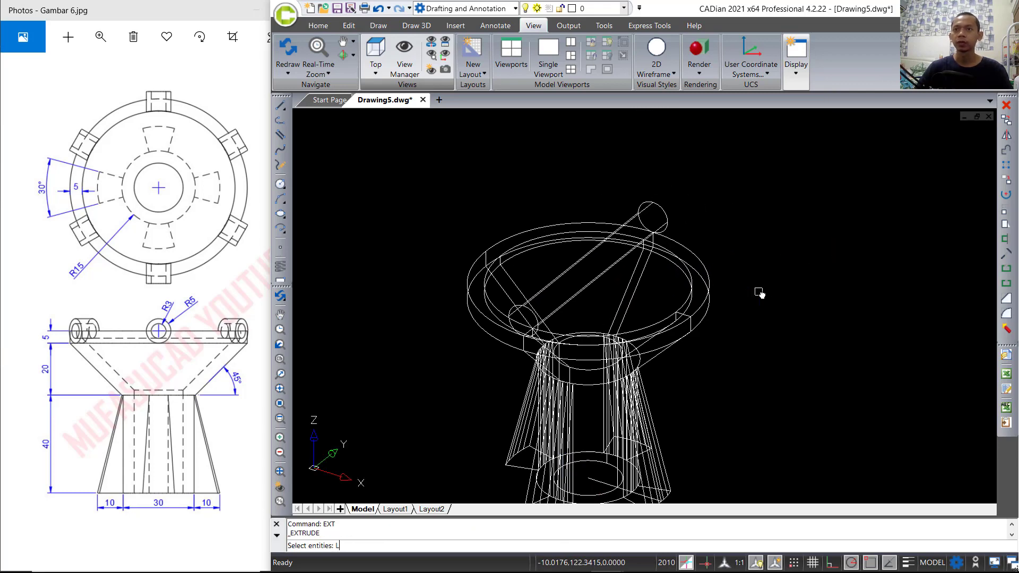
- Extrude the last-drawn circle into a tall central cylinder
{"action": "type", "text": "L"}
{"action": "key", "text": "Return"}
{"action": "key", "text": "Return"}
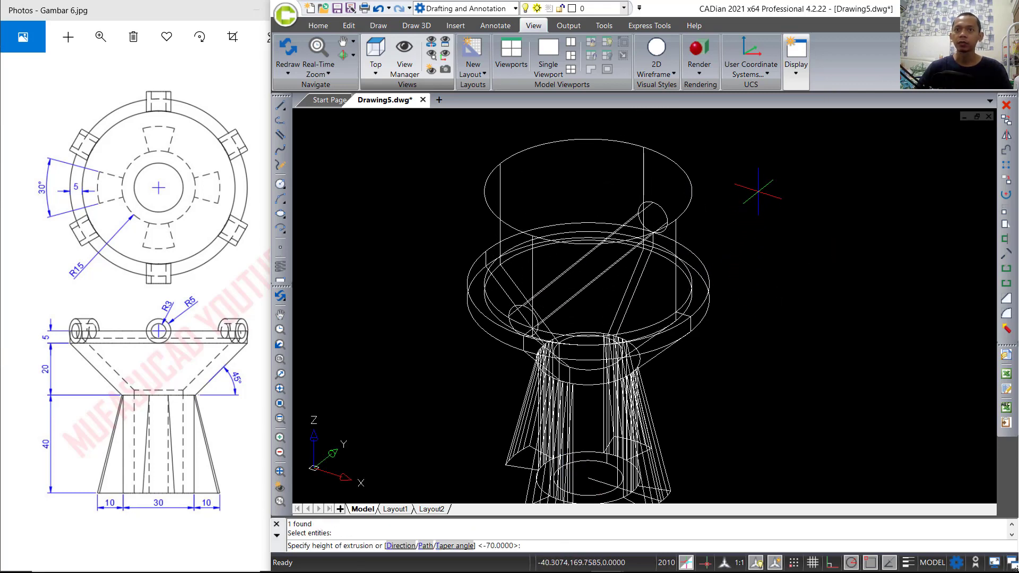
{"action": "left_click", "coordinate": [743, 186]}
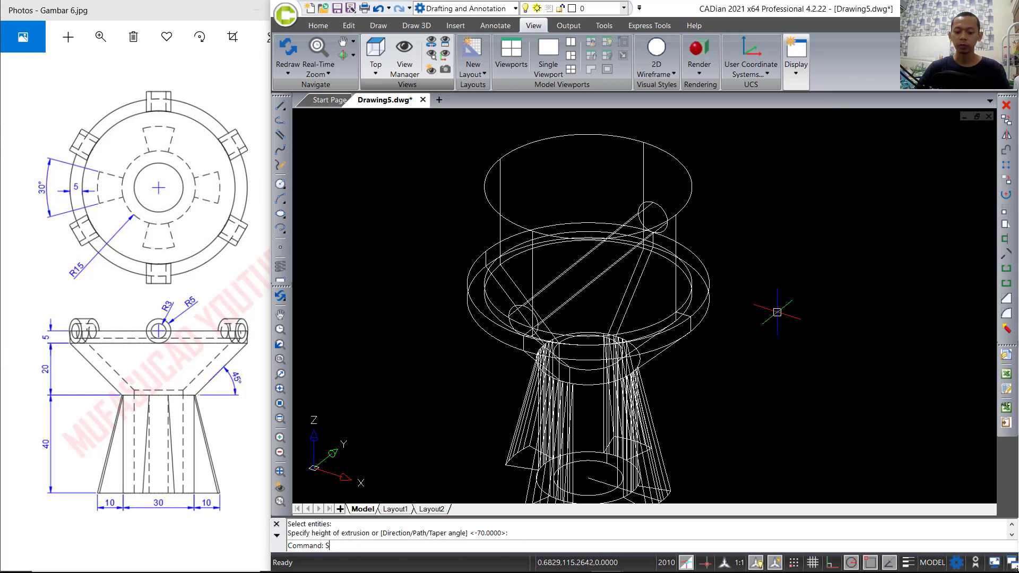
- Subtract the central cylinder from the diagonal rod, leaving two short rim bosses
{"action": "type", "text": "SU"}
{"action": "key", "text": "Return"}
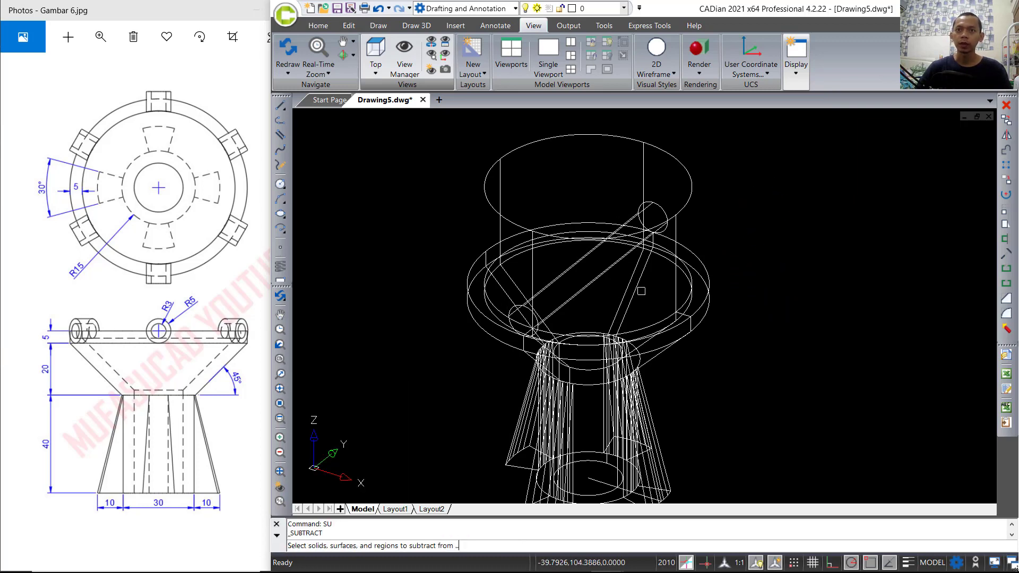
{"action": "left_click", "coordinate": [593, 285]}
{"action": "key", "text": "Return"}
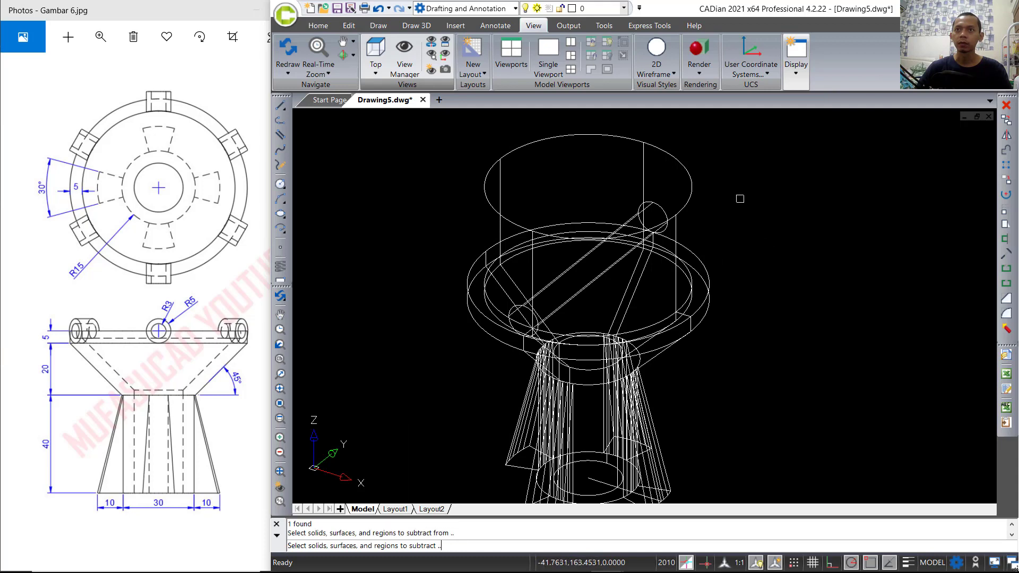
{"action": "left_click", "coordinate": [690, 173]}
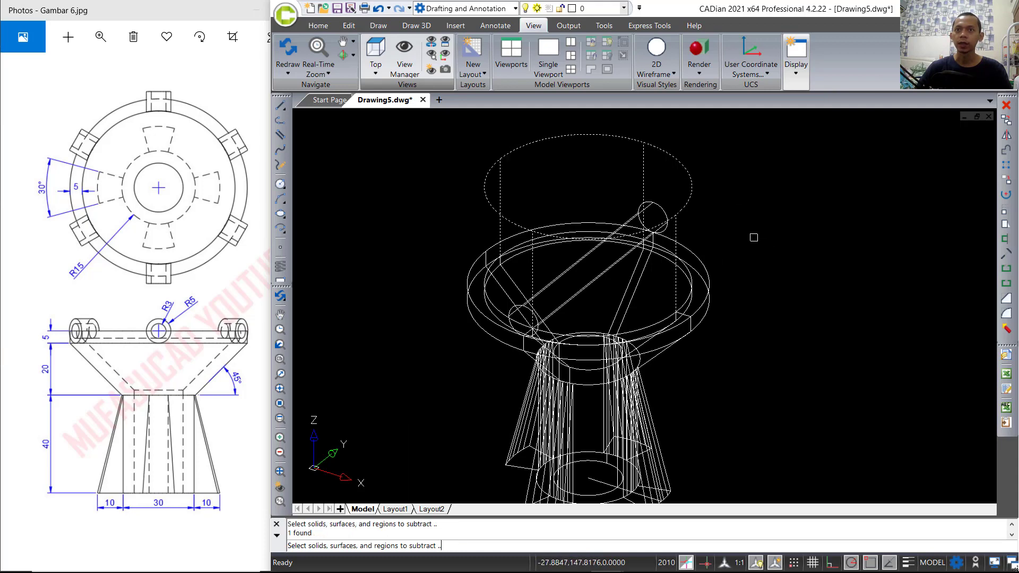
{"action": "key", "text": "Return"}
{"action": "middle_click_drag", "start_coordinate": [746, 273], "coordinate": [695, 279], "text": "shift"}
{"action": "left_click", "coordinate": [690, 282]}
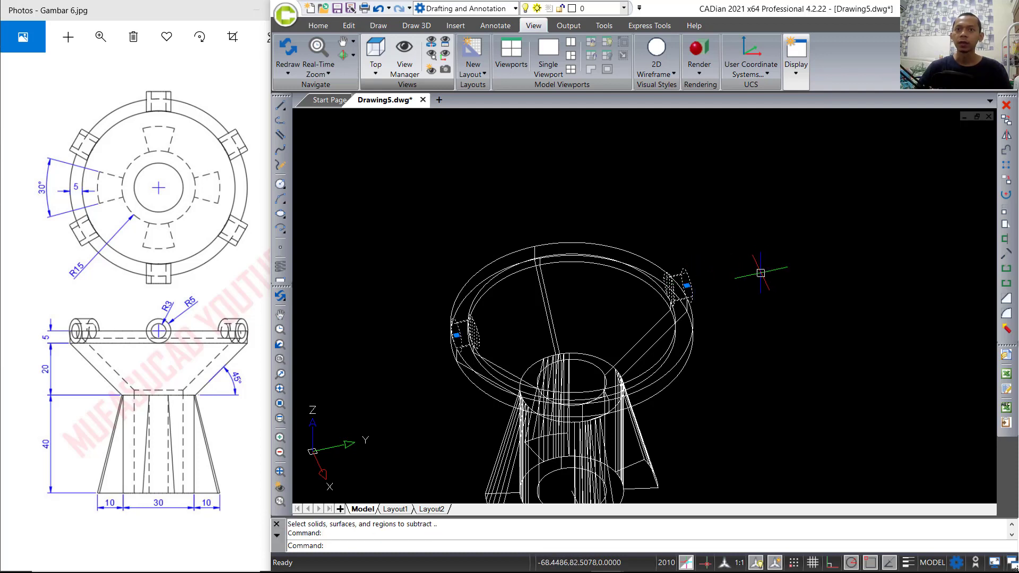
{"action": "key", "text": "Escape"}
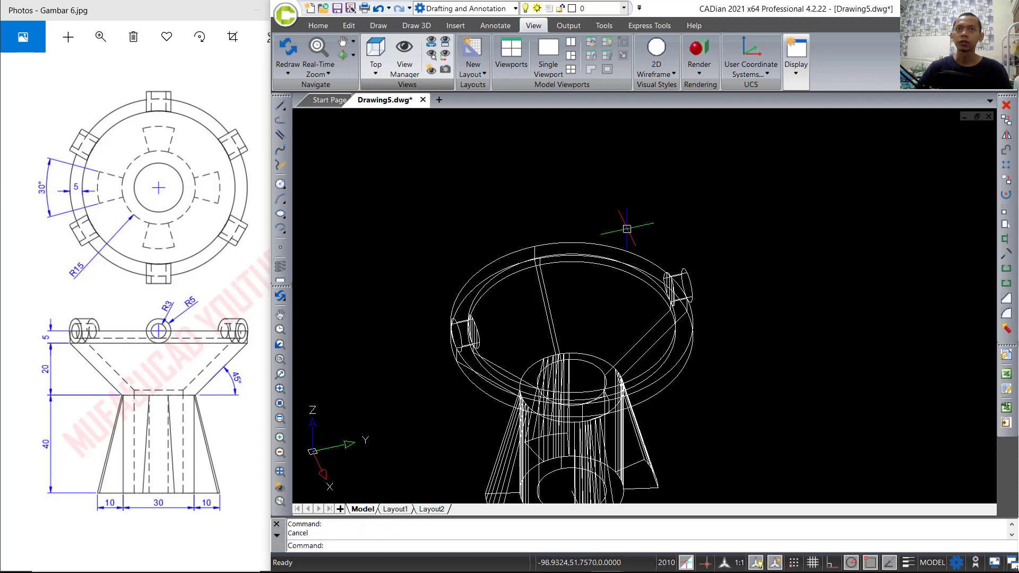
{"action": "middle_click_drag", "start_coordinate": [648, 218], "coordinate": [680, 218], "text": "shift"}
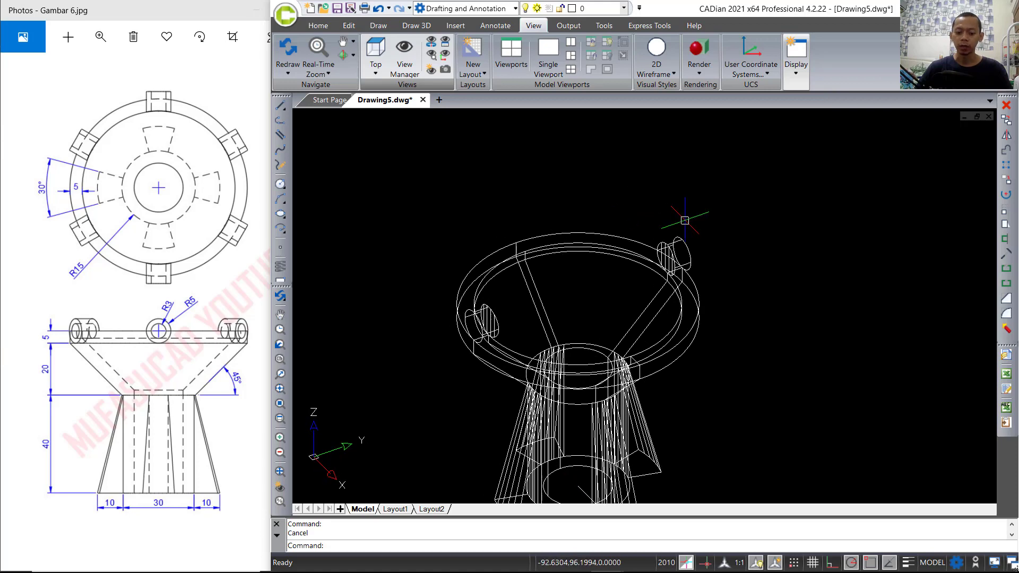
{"action": "type", "text": "ARRAY"}
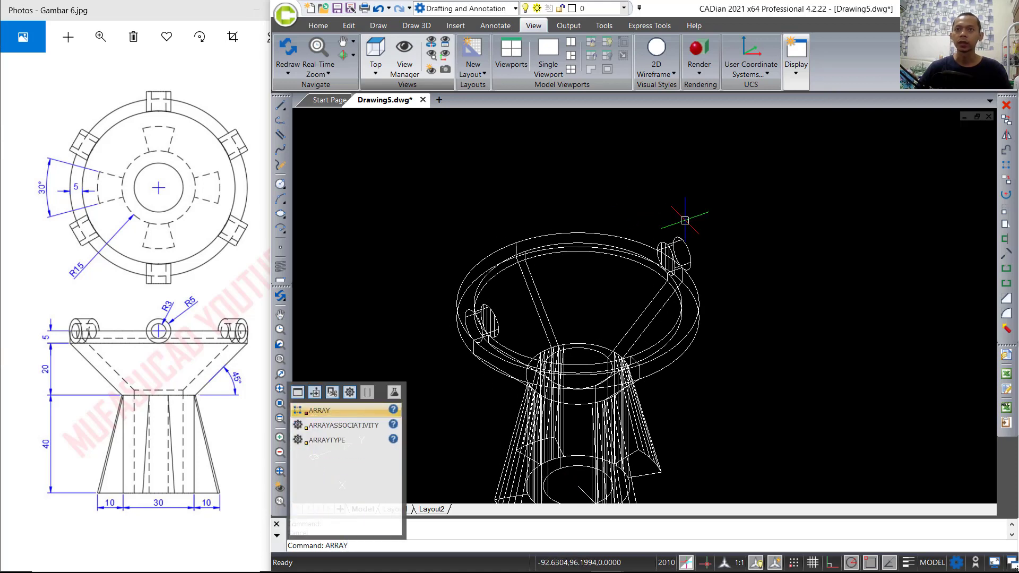
- Set up a polar array of one rim boss about the bowl's centre, previewing 3 items
{"action": "key", "text": "Return"}
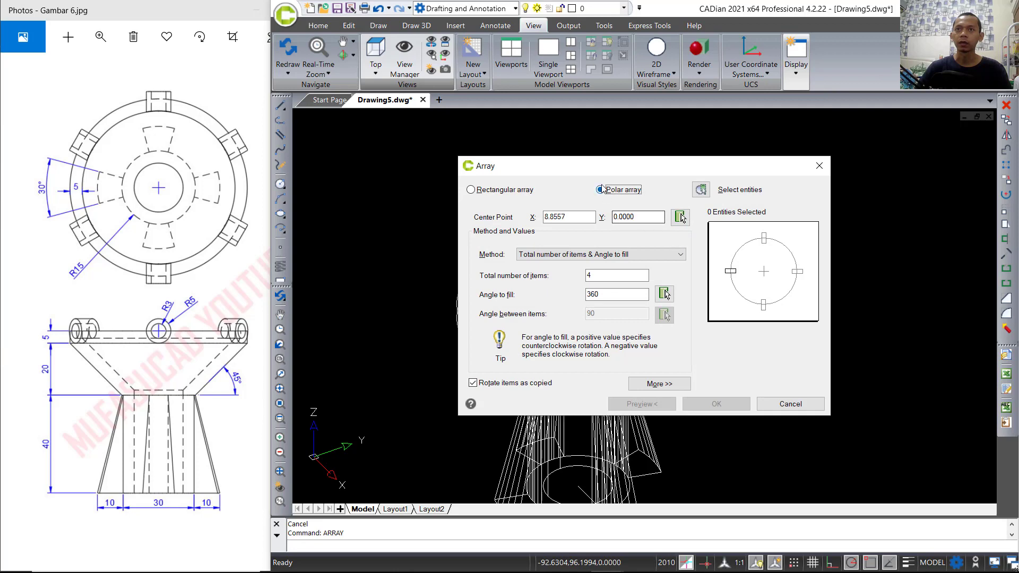
{"action": "left_click", "coordinate": [701, 190]}
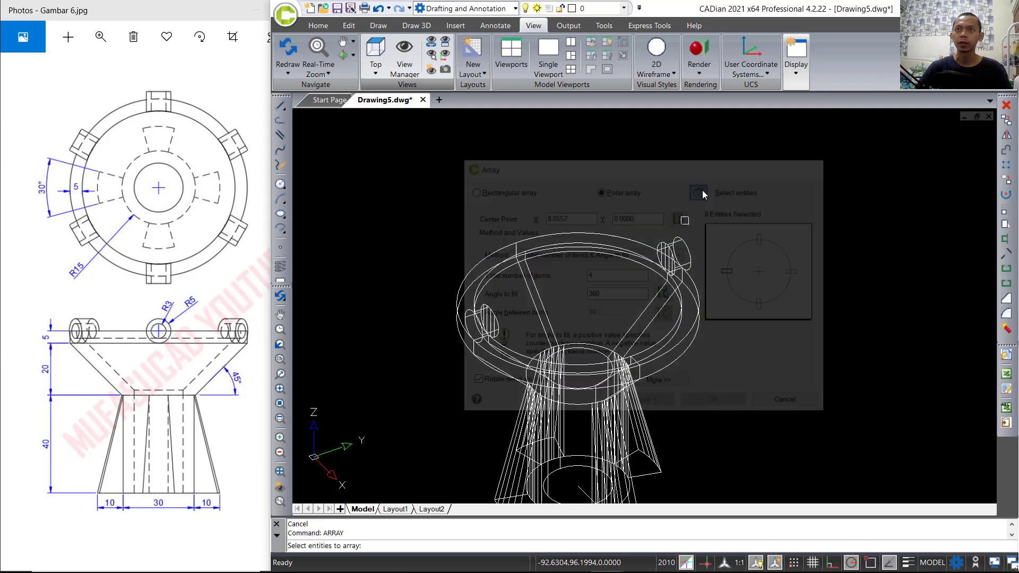
{"action": "left_click", "coordinate": [687, 242]}
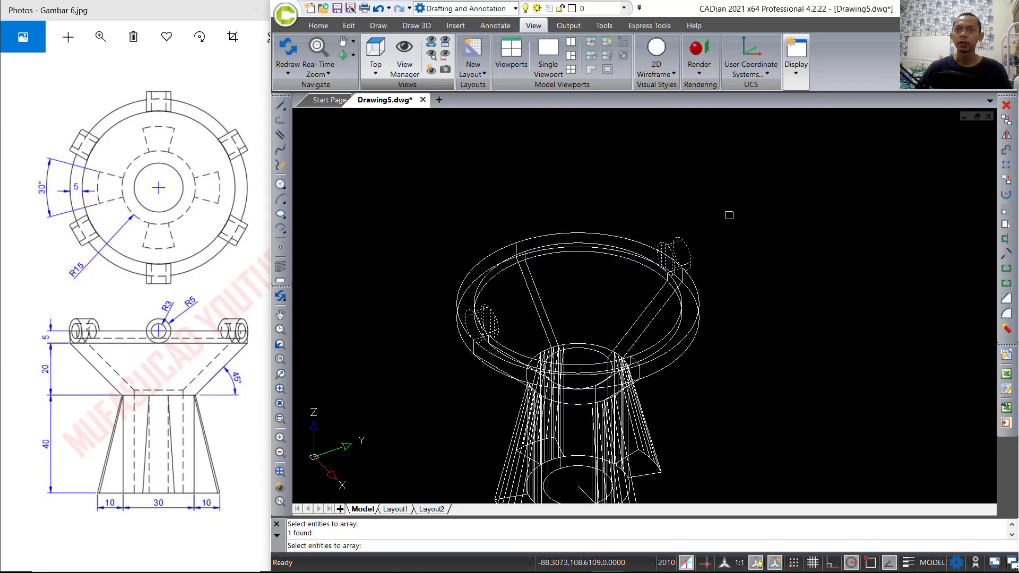
{"action": "key", "text": "Return"}
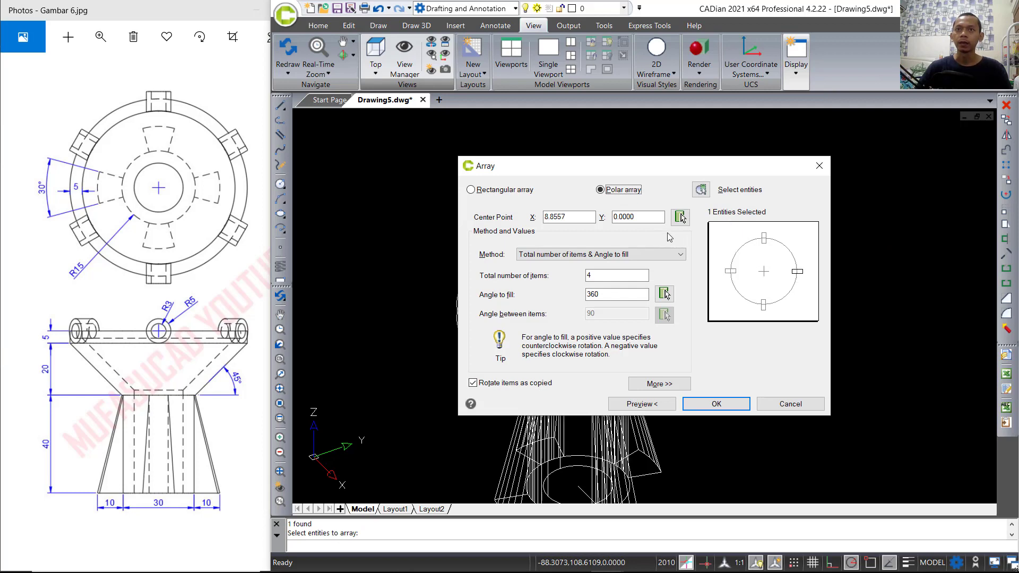
{"action": "left_click", "coordinate": [680, 217]}
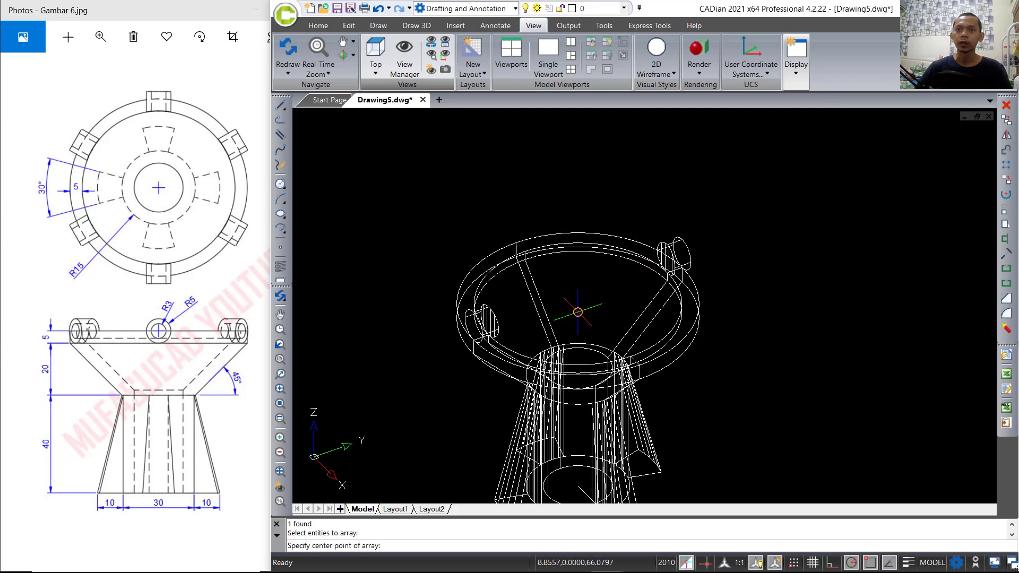
{"action": "left_click", "coordinate": [578, 312]}
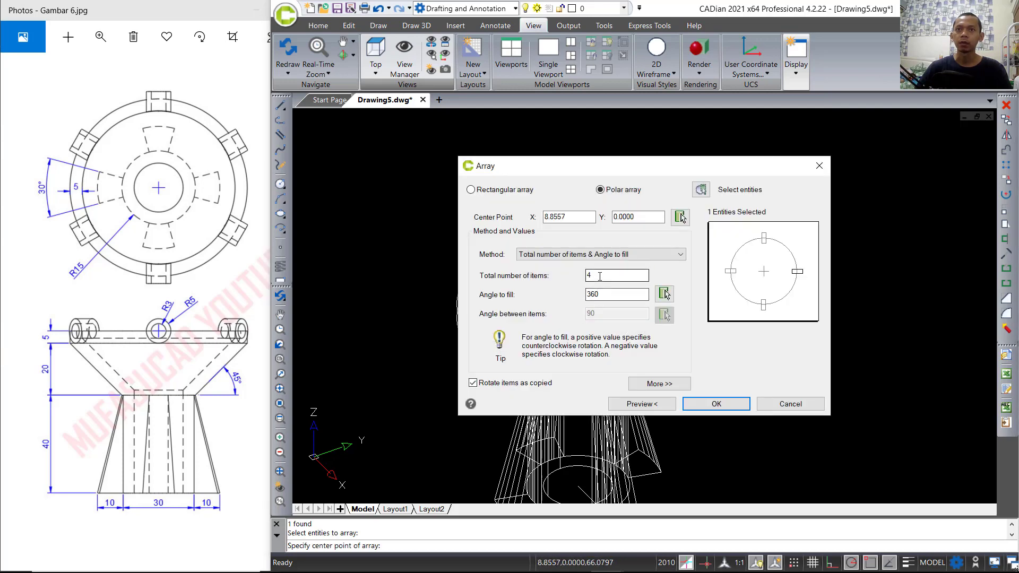
{"action": "type", "text": "3"}
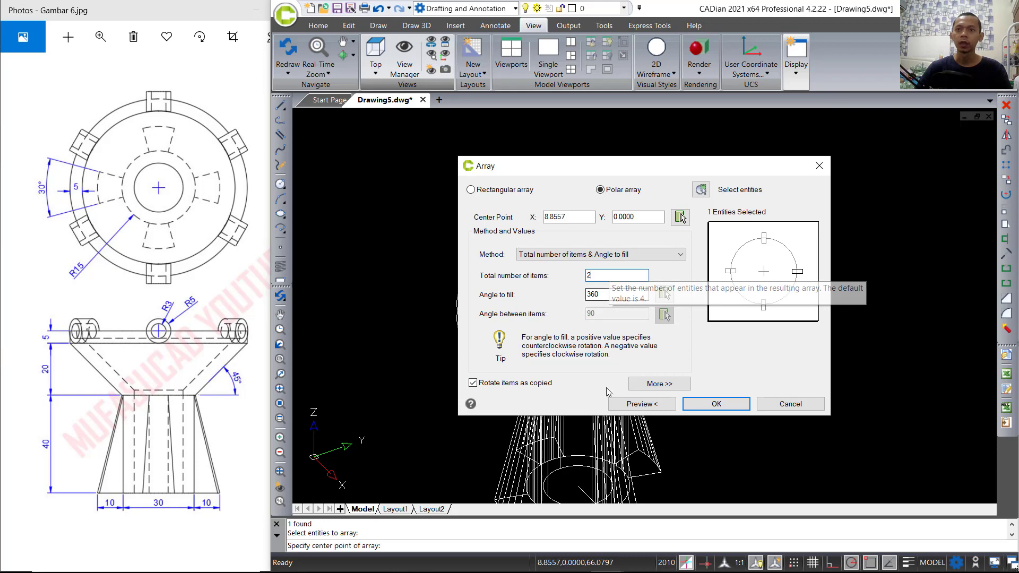
{"action": "left_click", "coordinate": [632, 404]}
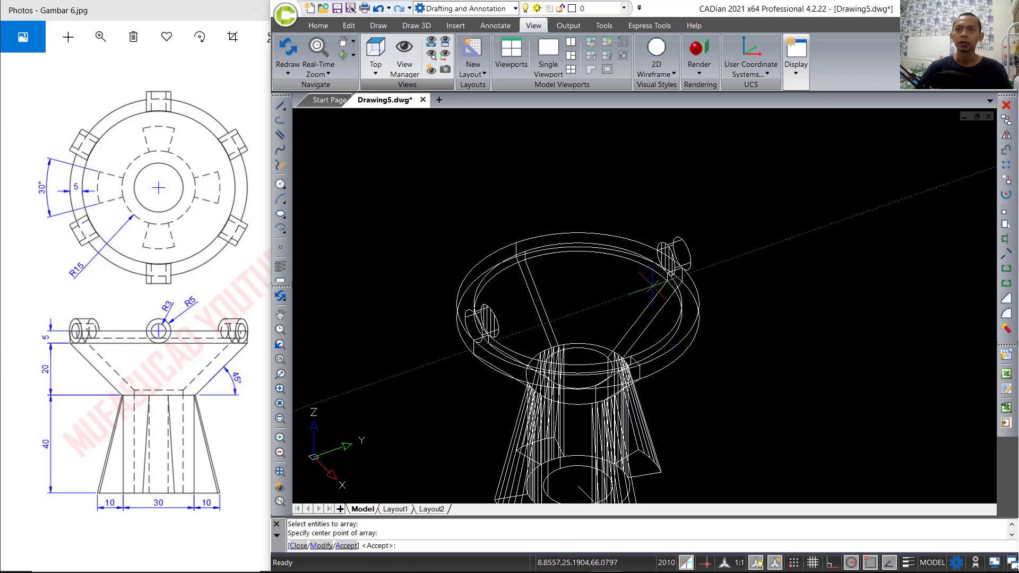
{"action": "middle_click_drag", "start_coordinate": [630, 409], "coordinate": [657, 292], "text": "shift"}
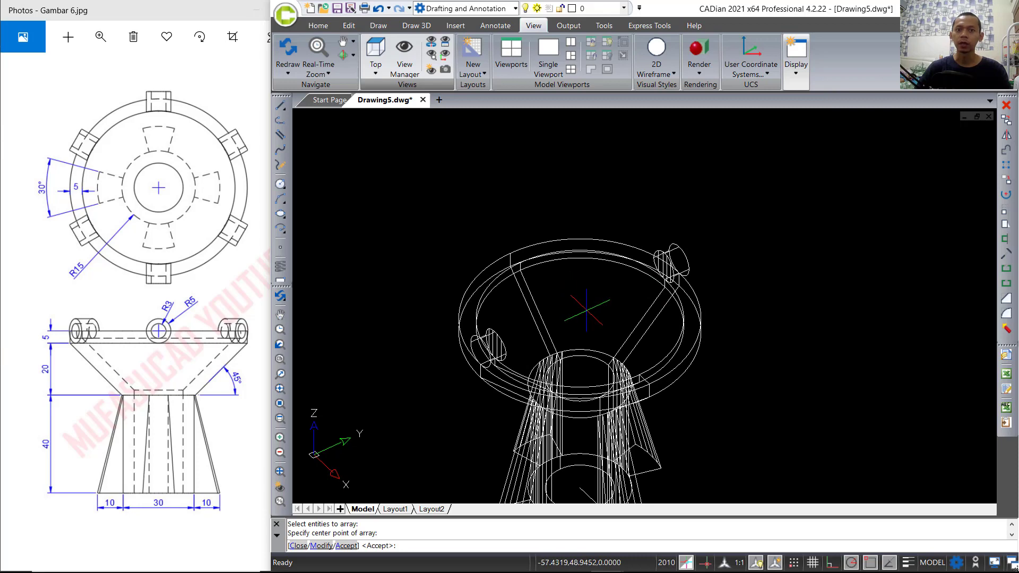
{"action": "key", "text": "Escape"}
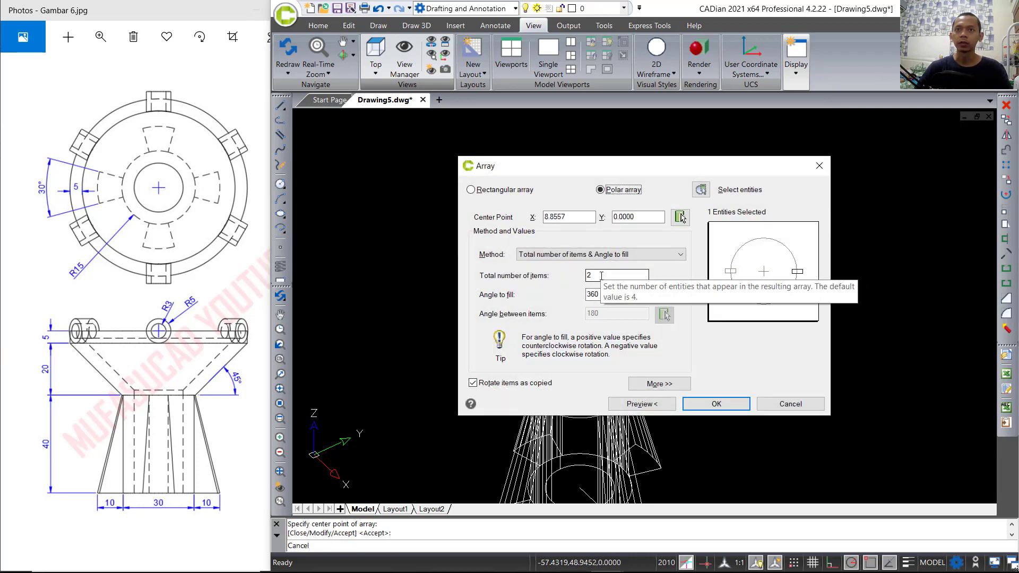
- Change the item count to 4 and accept, giving four rim bosses 90° apart
{"action": "left_click_drag", "start_coordinate": [601, 275], "coordinate": [581, 277]}
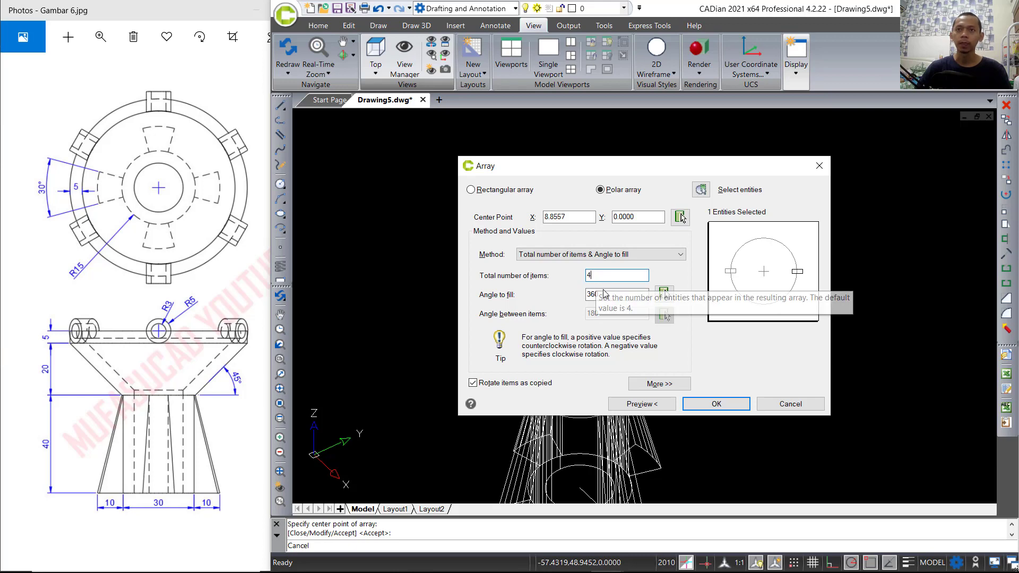
{"action": "type", "text": "4"}
{"action": "left_click", "coordinate": [642, 404]}
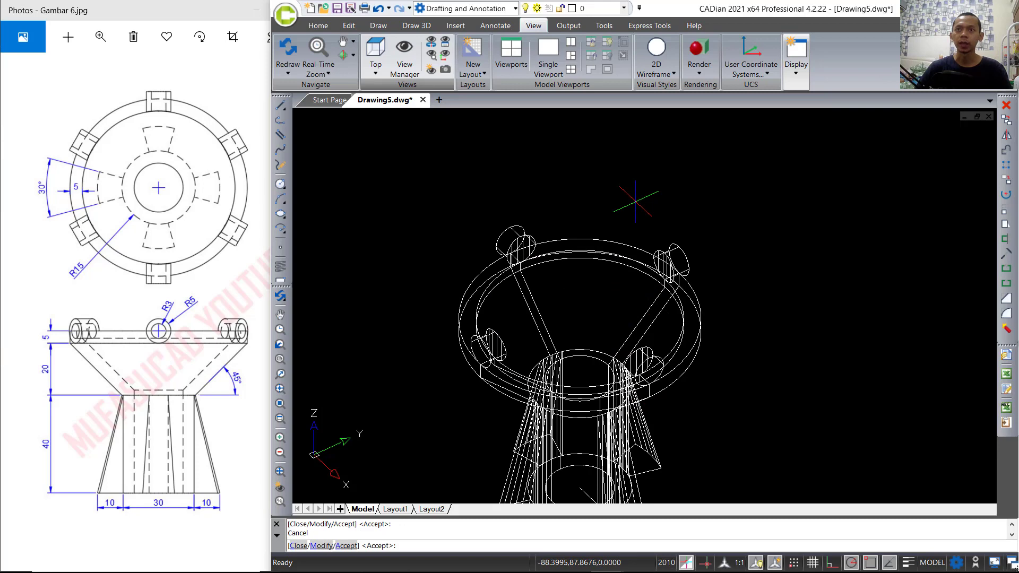
{"action": "key", "text": "Return"}
{"action": "middle_click_drag", "start_coordinate": [589, 350], "coordinate": [562, 482], "text": "shift"}
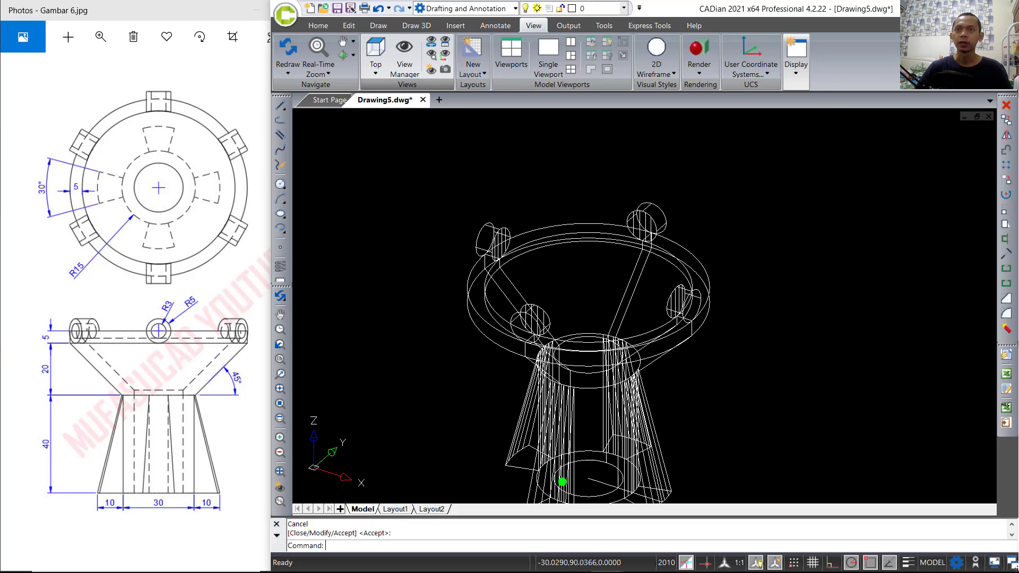
{"action": "left_click", "coordinate": [667, 266]}
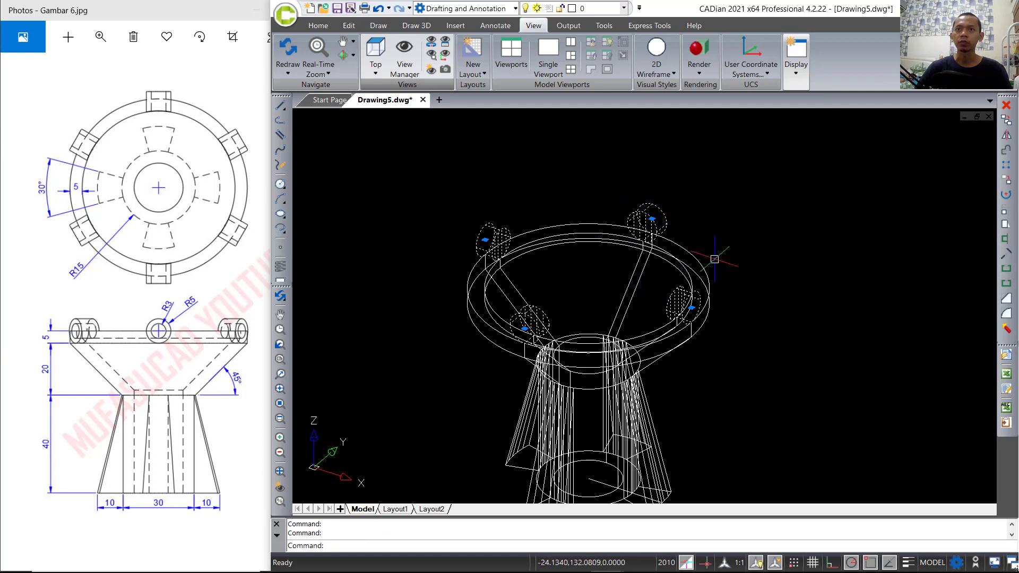
{"action": "key", "text": "Escape"}
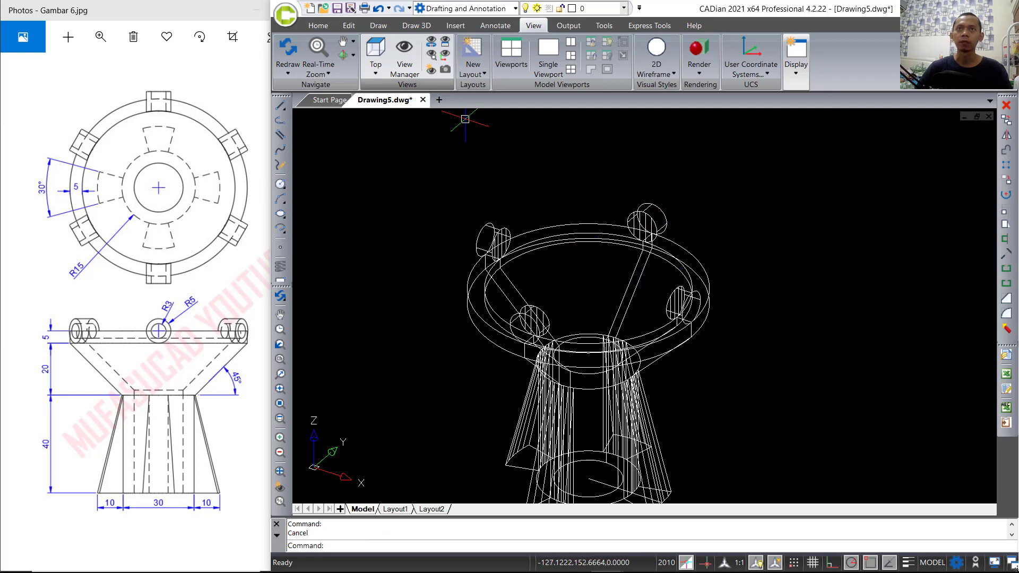
{"action": "left_click", "coordinate": [375, 53]}
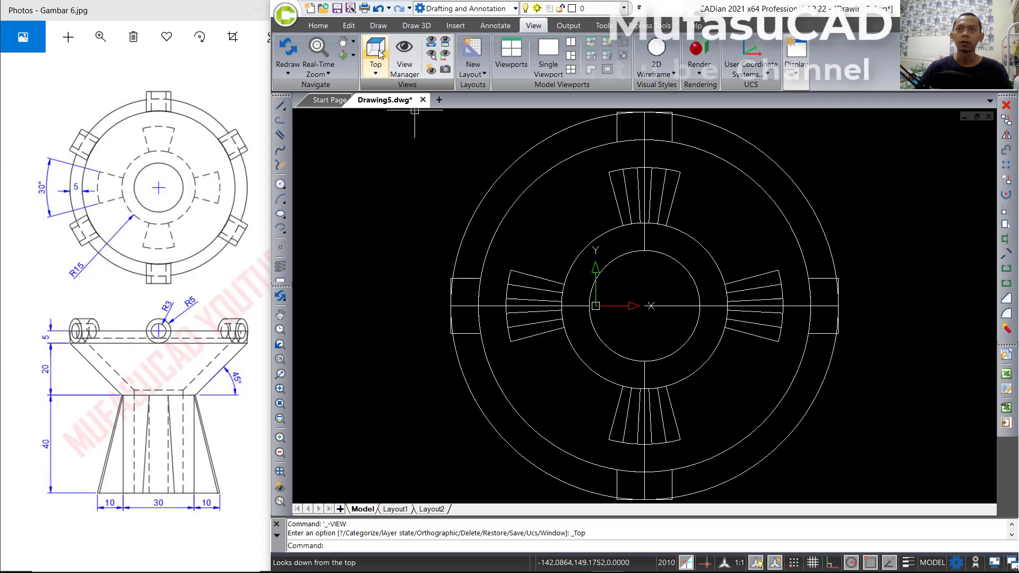
- Slice the solid joining the left and right tabs with a vertical plane, keeping both halves
{"action": "type", "text": "SLICE"}
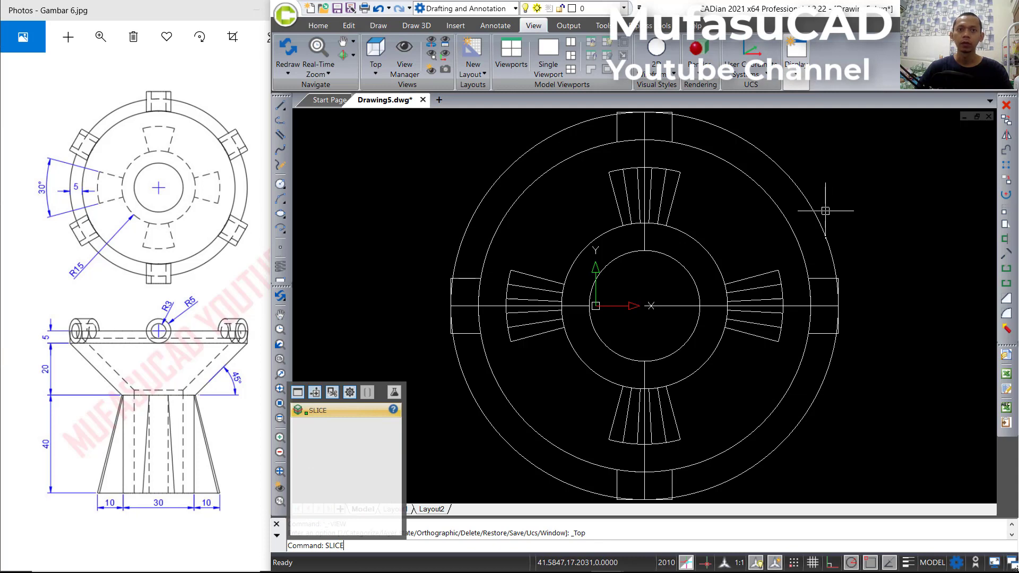
{"action": "key", "text": "Return"}
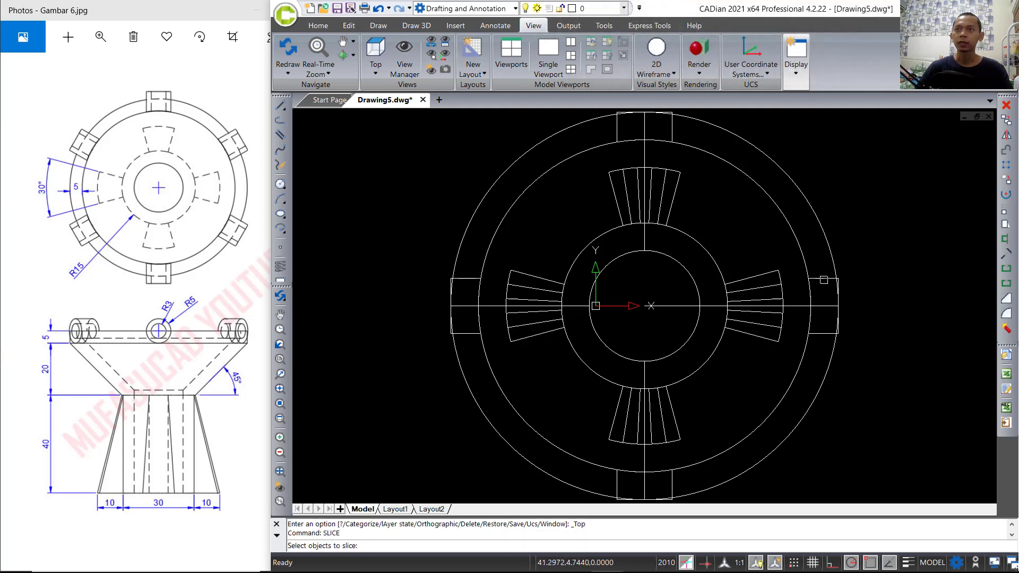
{"action": "left_click", "coordinate": [824, 279]}
{"action": "key", "text": "Return"}
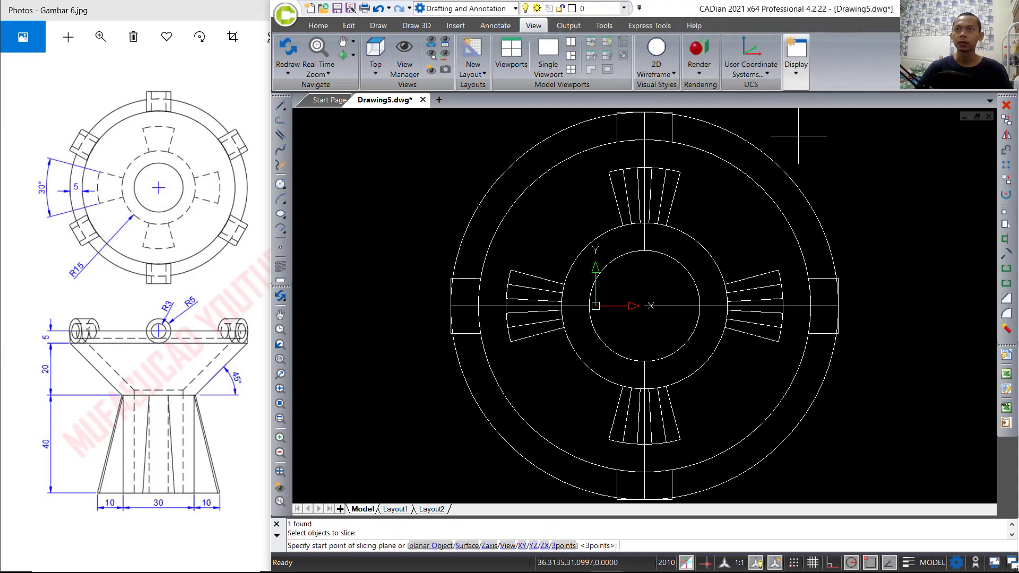
{"action": "left_click", "coordinate": [763, 121]}
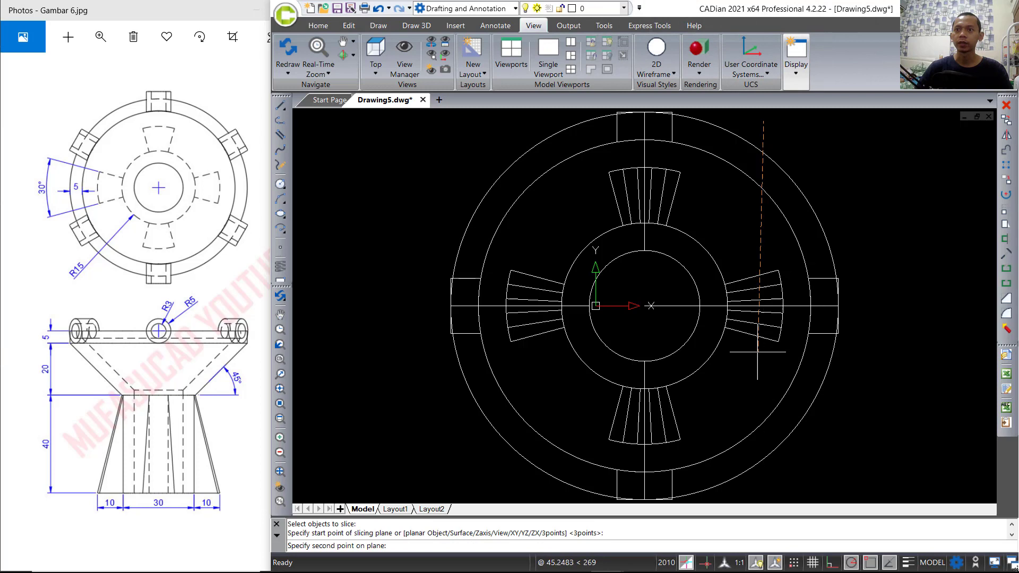
{"action": "left_click", "coordinate": [764, 397]}
{"action": "key", "text": "Return"}
{"action": "left_click", "coordinate": [806, 337]}
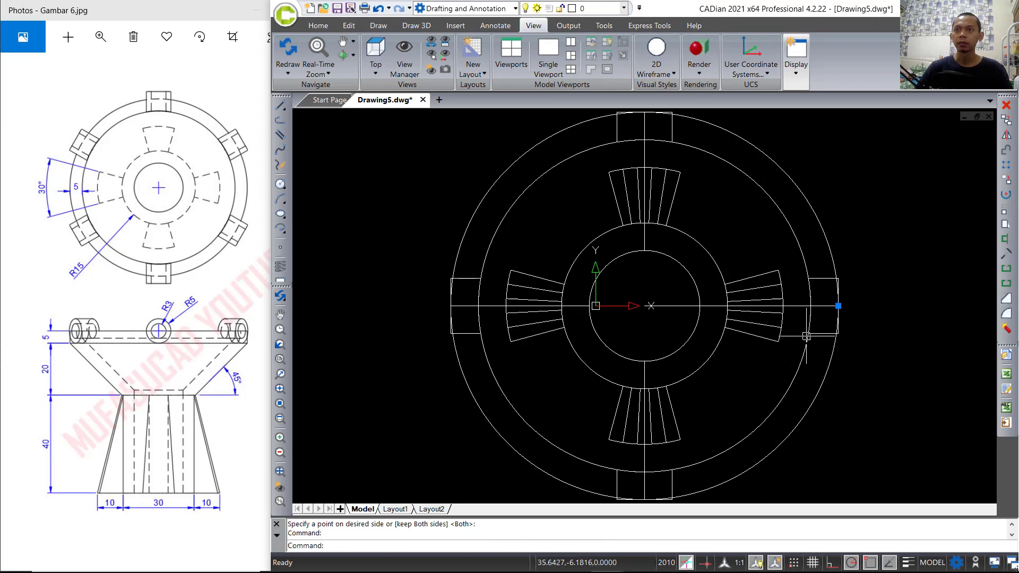
{"action": "left_click", "coordinate": [475, 333]}
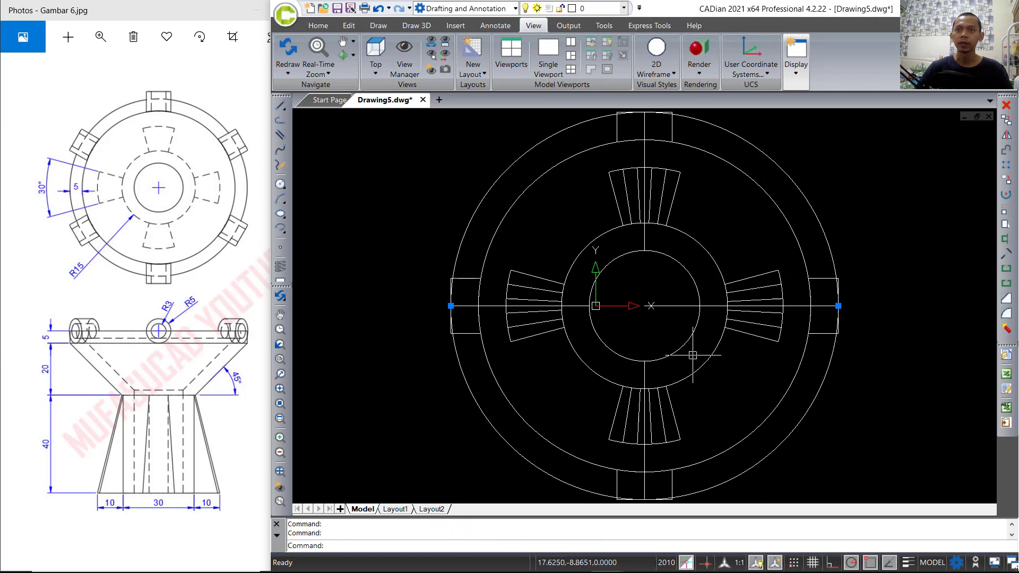
{"action": "key", "text": "Escape"}
- Slice the solid joining the top and bottom tabs with a horizontal plane, keeping both halves
{"action": "key", "text": "Return"}
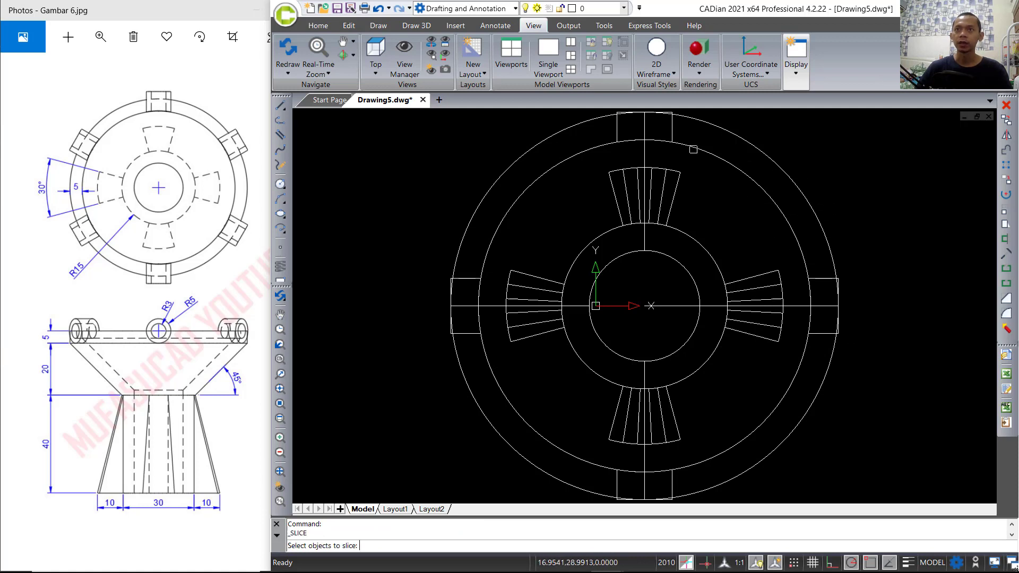
{"action": "left_click", "coordinate": [671, 134]}
{"action": "key", "text": "Return"}
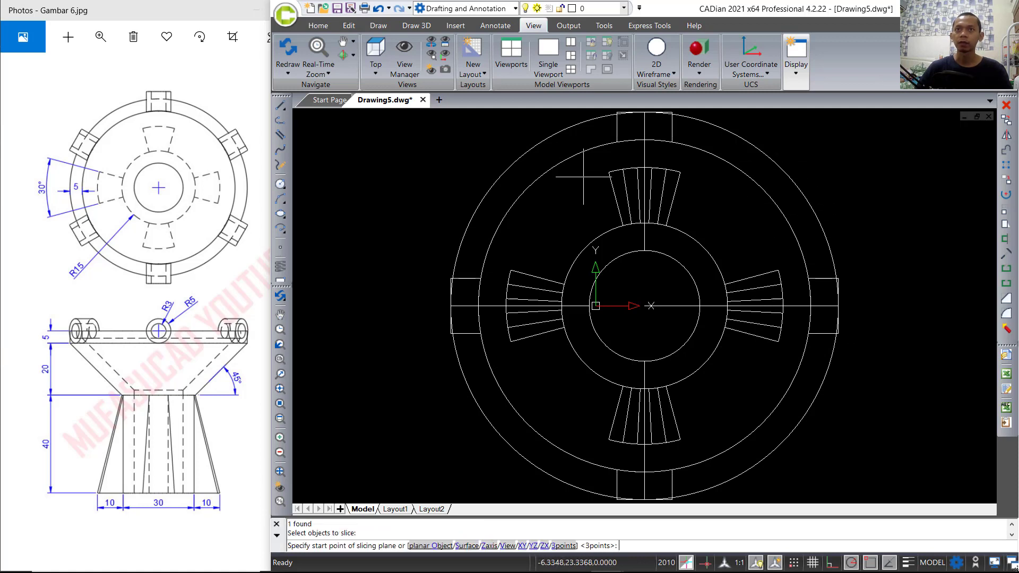
{"action": "left_click", "coordinate": [424, 181]}
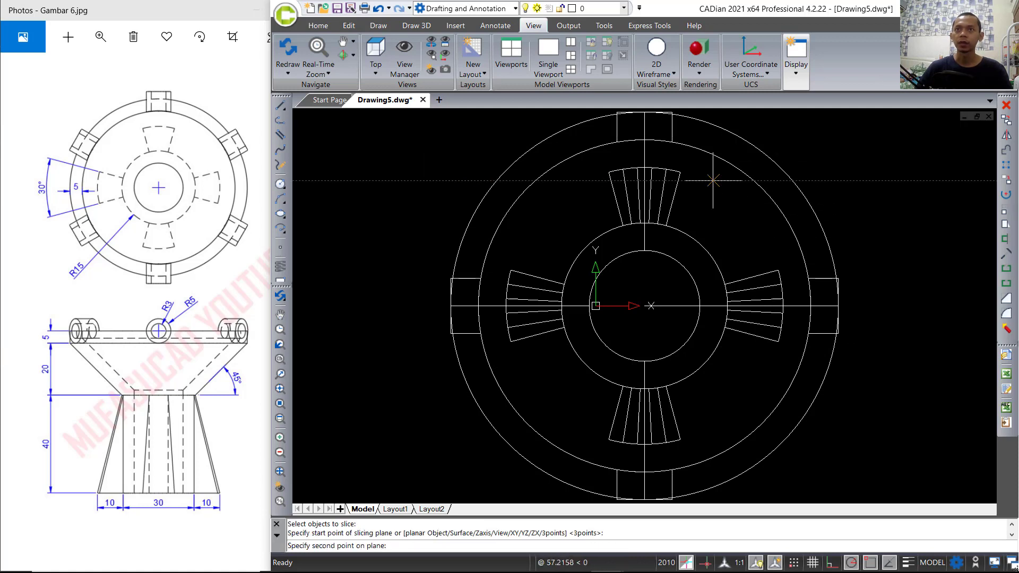
{"action": "left_click", "coordinate": [860, 181]}
{"action": "key", "text": "Return"}
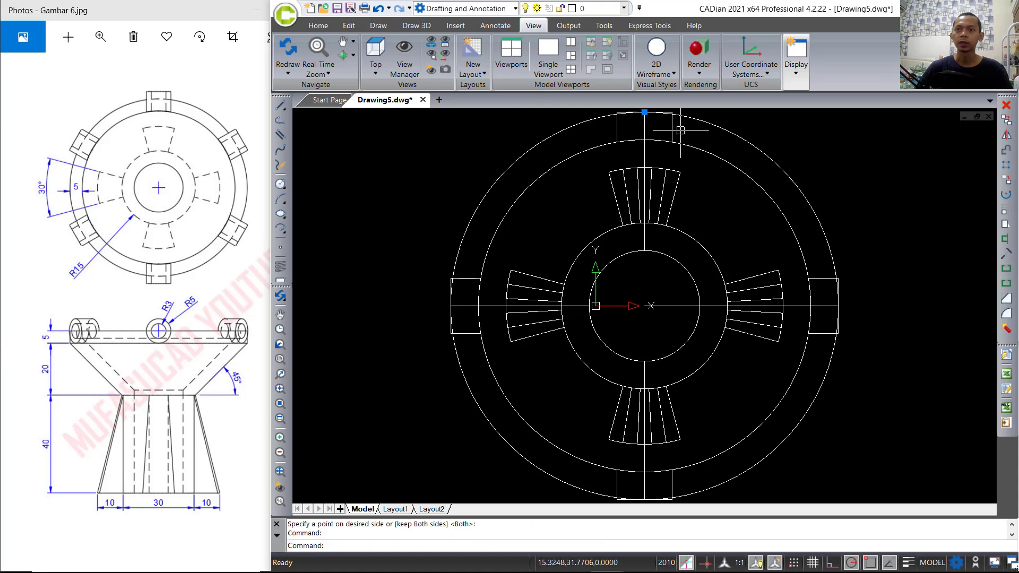
{"action": "middle_click_drag", "start_coordinate": [713, 358], "coordinate": [777, 357], "text": "shift"}
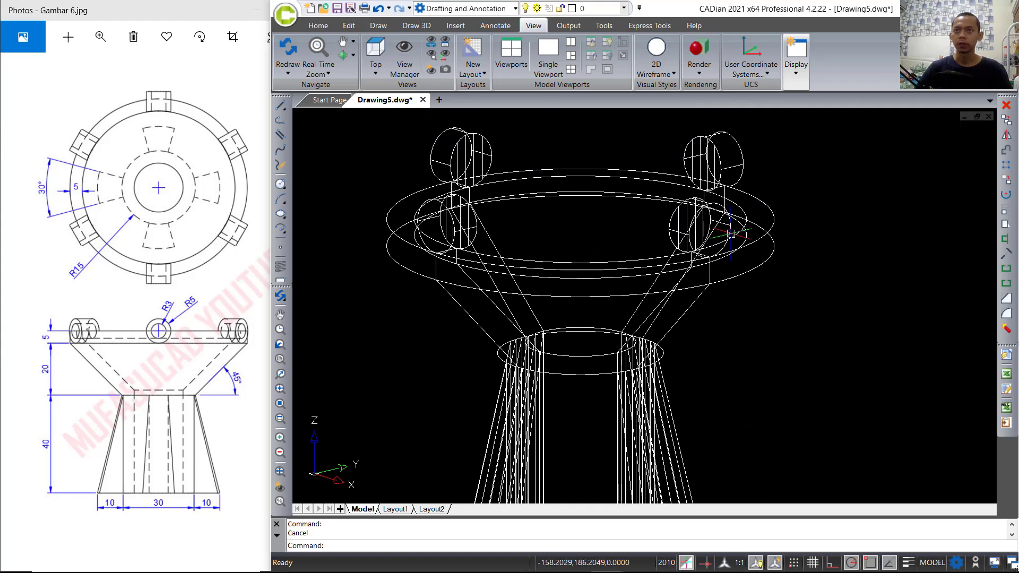
- Select the four rim cylinders for a move, then cancel the move
{"action": "type", "text": "M"}
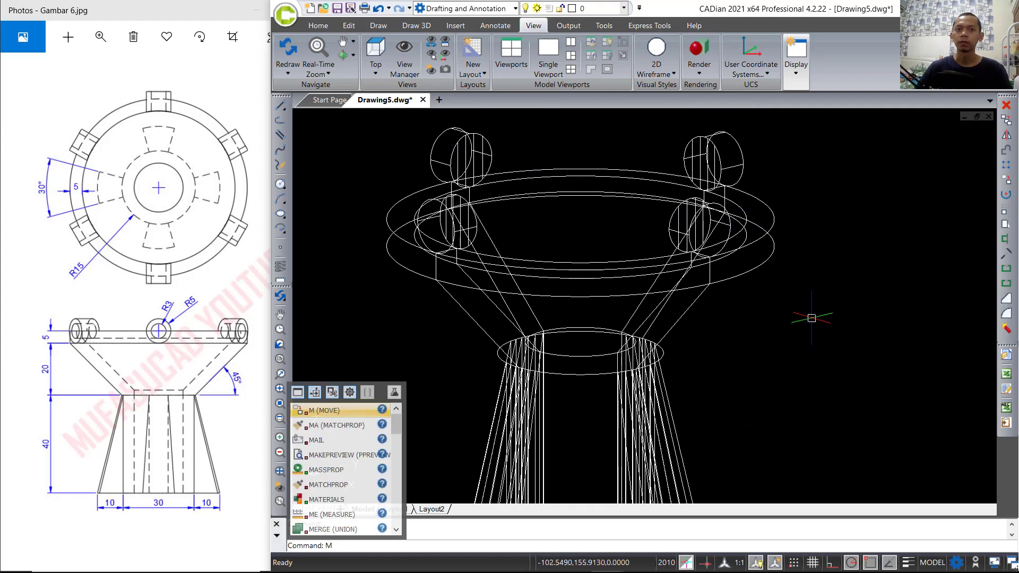
{"action": "key", "text": "Return"}
{"action": "left_click", "coordinate": [674, 210]}
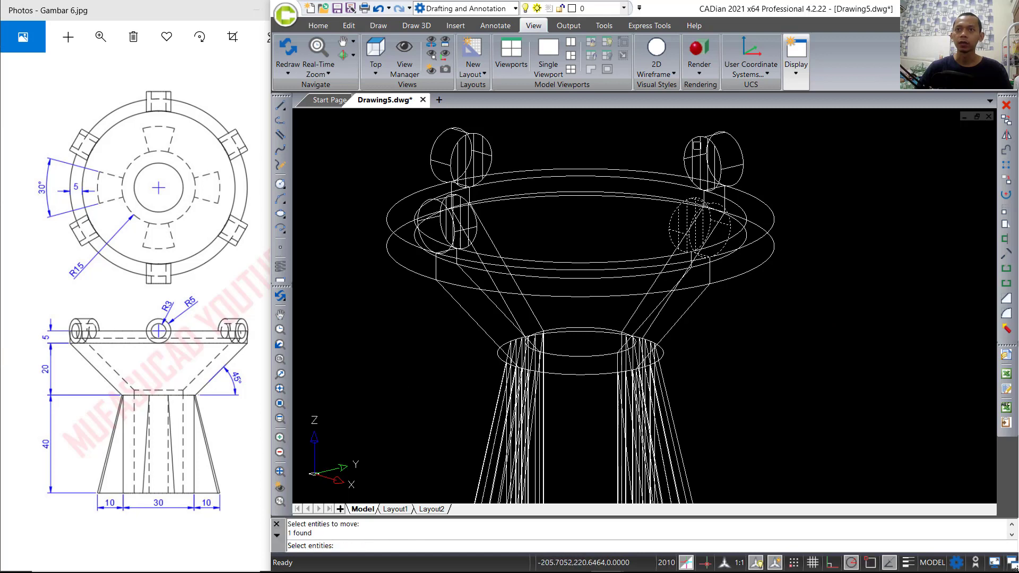
{"action": "left_click", "coordinate": [701, 138]}
{"action": "left_click", "coordinate": [469, 134]}
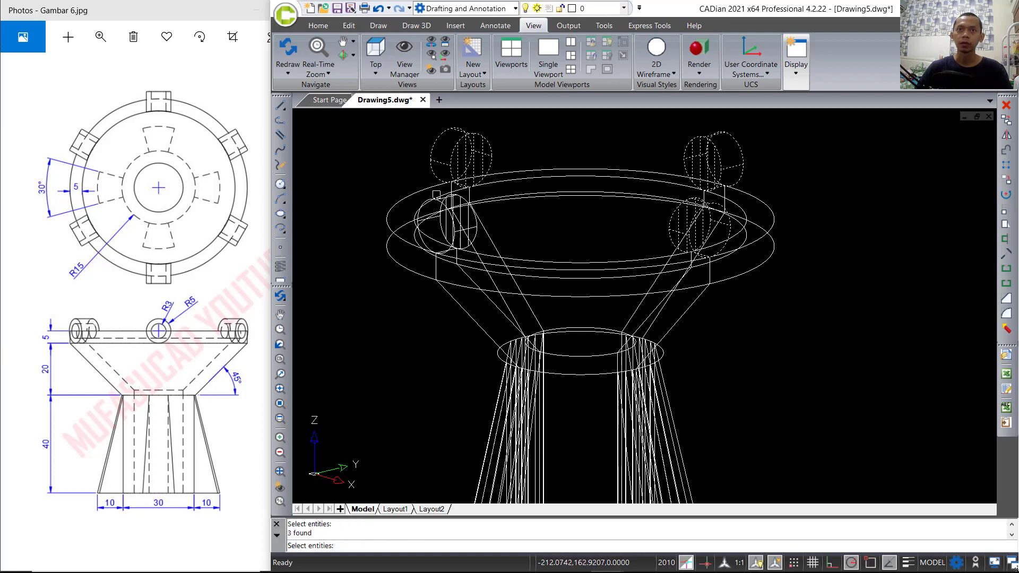
{"action": "left_click", "coordinate": [441, 201]}
{"action": "key", "text": "Return"}
{"action": "left_click", "coordinate": [849, 154]}
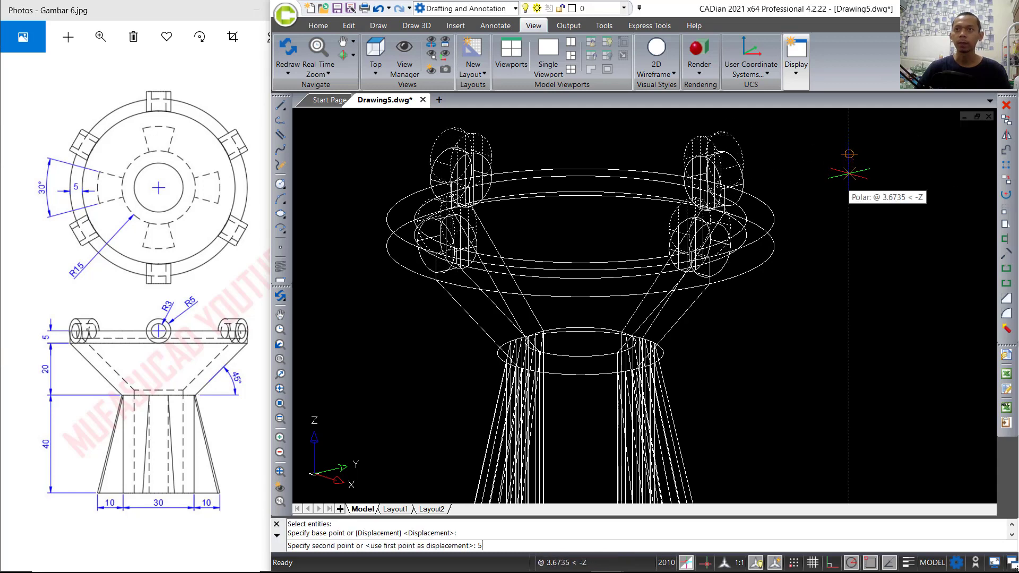
{"action": "key", "text": "Escape"}
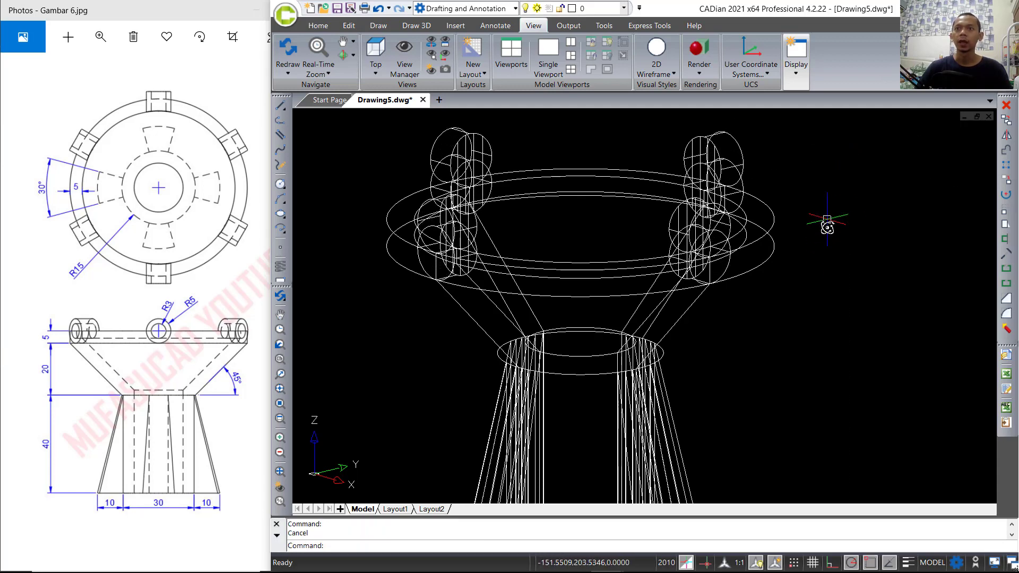
- From a top-down view, erase the extra rim cylinders, leaving four single bosses
{"action": "middle_click_drag", "start_coordinate": [830, 223], "coordinate": [834, 279], "text": "shift"}
{"action": "left_click", "coordinate": [720, 217]}
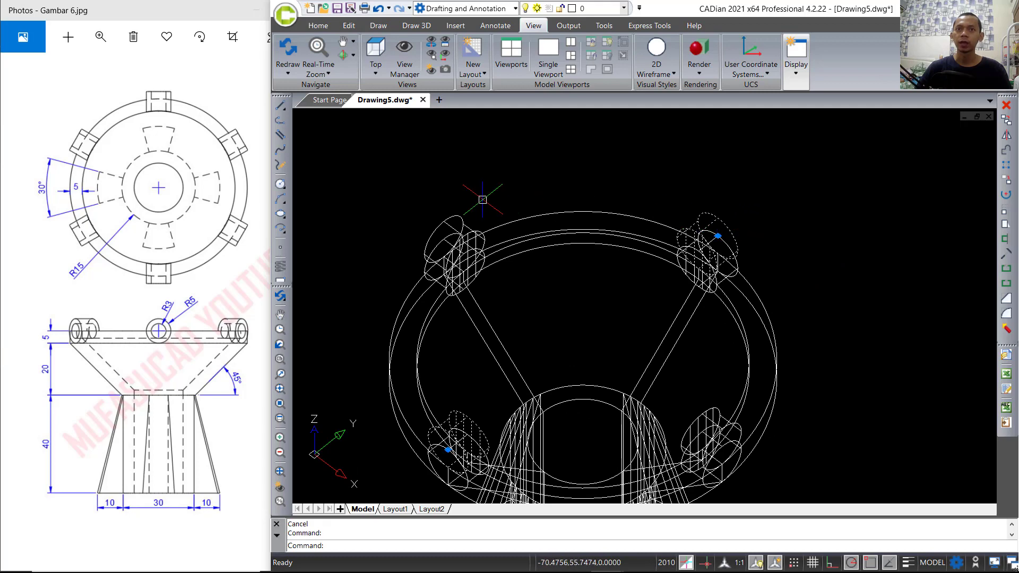
{"action": "left_click", "coordinate": [450, 216]}
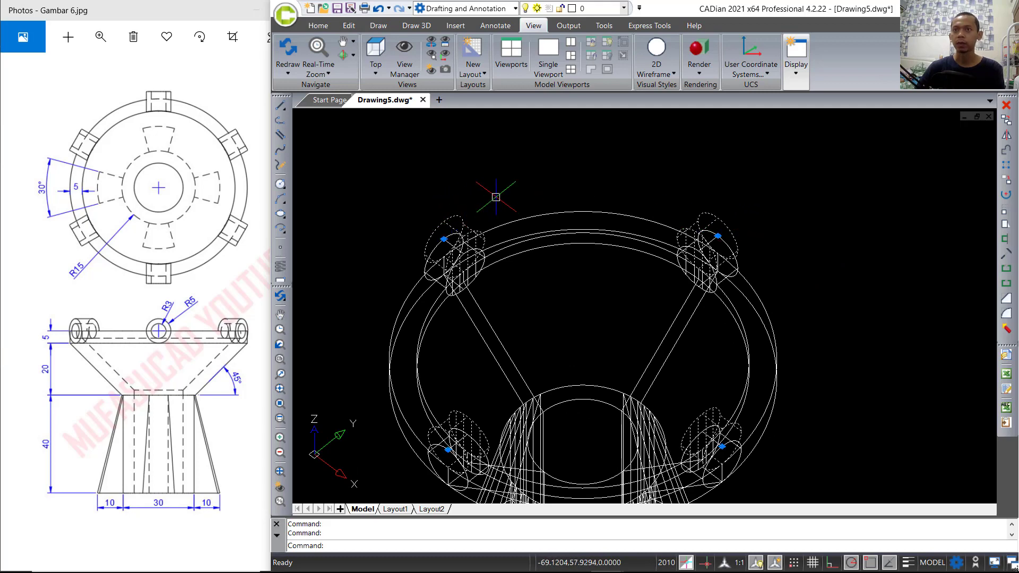
{"action": "key", "text": "Delete"}
{"action": "mouse_move", "coordinate": [819, 345]}
{"action": "middle_mouse_down", "text": "shift"}
{"action": "mouse_move", "coordinate": [805, 296]}
{"action": "mouse_move", "coordinate": [852, 300]}
{"action": "middle_mouse_up", "text": "shift"}
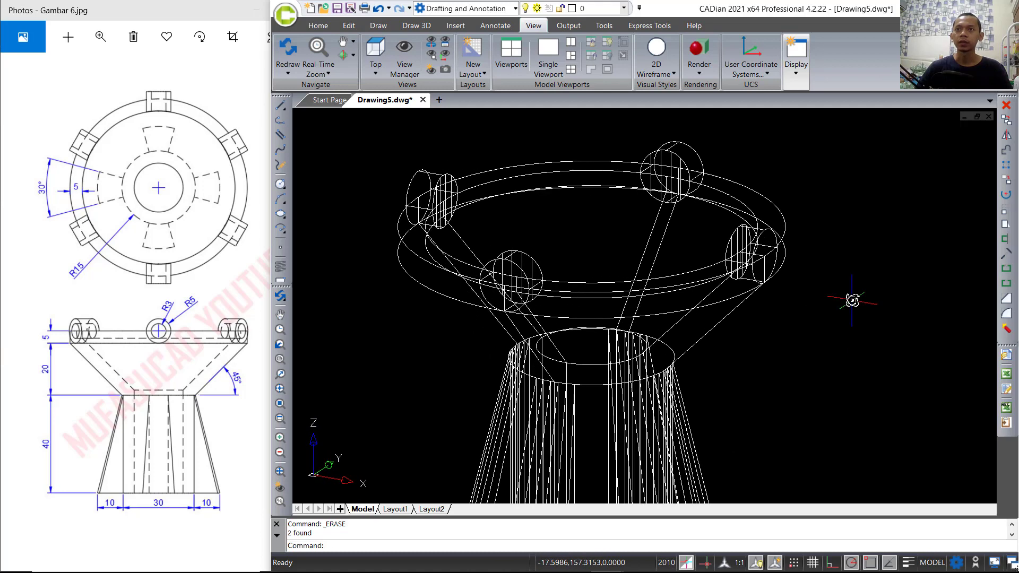
- Abandon a first circle attempt and switch to the Front preset view, orbited obliquely
{"action": "type", "text": "C"}
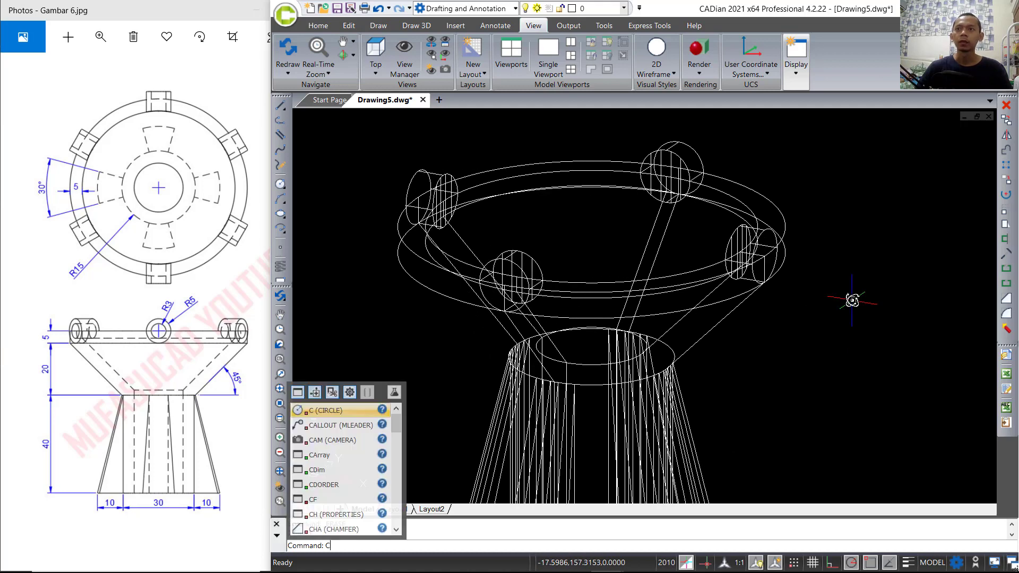
{"action": "key", "text": "Return"}
{"action": "scroll", "coordinate": [837, 263], "scroll_direction": "up", "scroll_amount": 3}
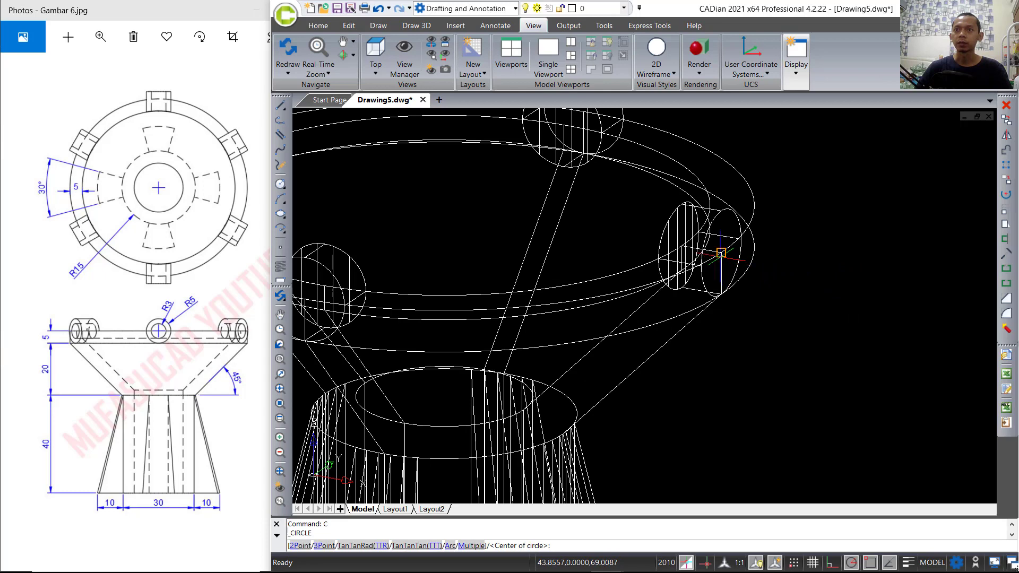
{"action": "left_click", "coordinate": [721, 252]}
{"action": "key", "text": "Escape"}
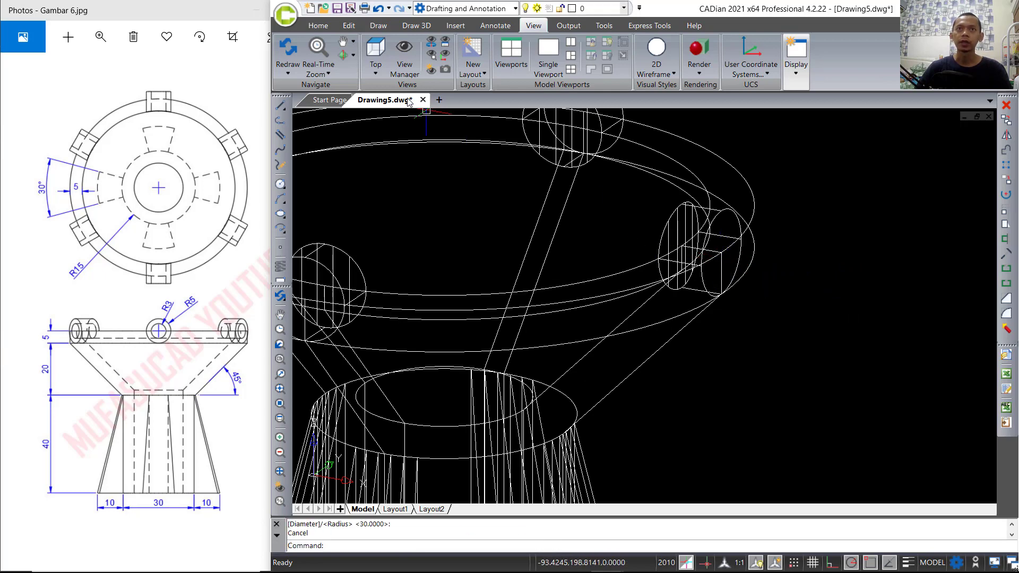
{"action": "left_click", "coordinate": [375, 68]}
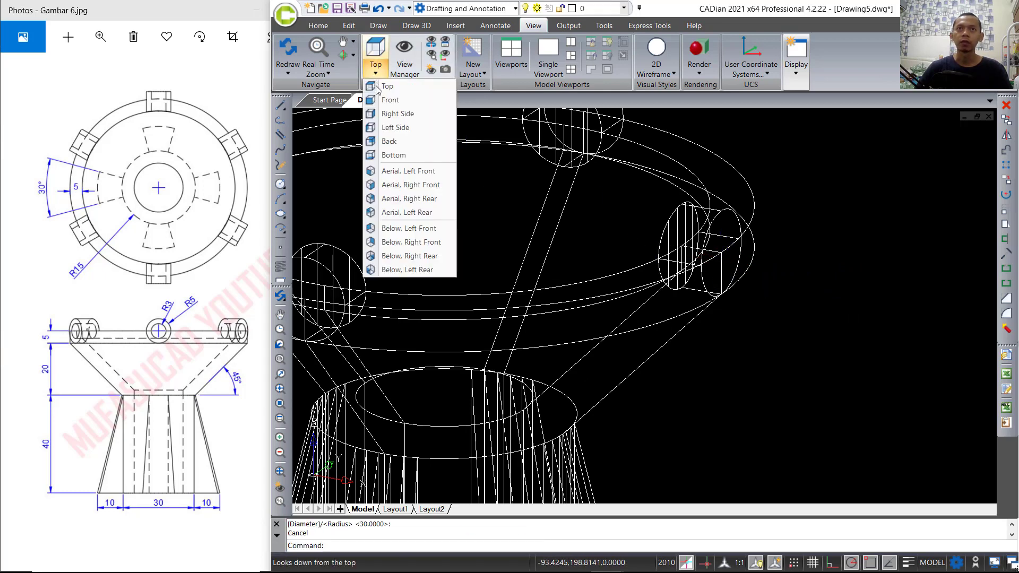
{"action": "left_click", "coordinate": [395, 103]}
{"action": "middle_click_drag", "start_coordinate": [687, 215], "coordinate": [804, 287], "text": "shift"}
{"action": "scroll", "coordinate": [773, 244], "scroll_direction": "up", "scroll_amount": 5}
- Draw a radius-3 circle centred on the right rim boss's face
{"action": "type", "text": "c"}
{"action": "key", "text": "Return"}
{"action": "left_click", "coordinate": [793, 320]}
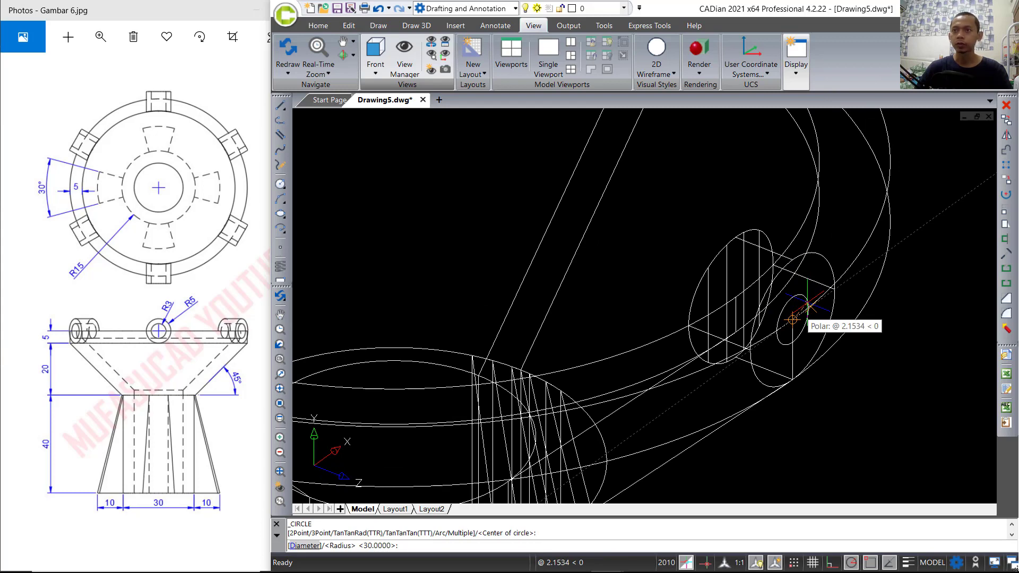
{"action": "type", "text": "3"}
{"action": "key", "text": "Return"}
{"action": "scroll", "coordinate": [901, 264], "scroll_direction": "down", "scroll_amount": 5}
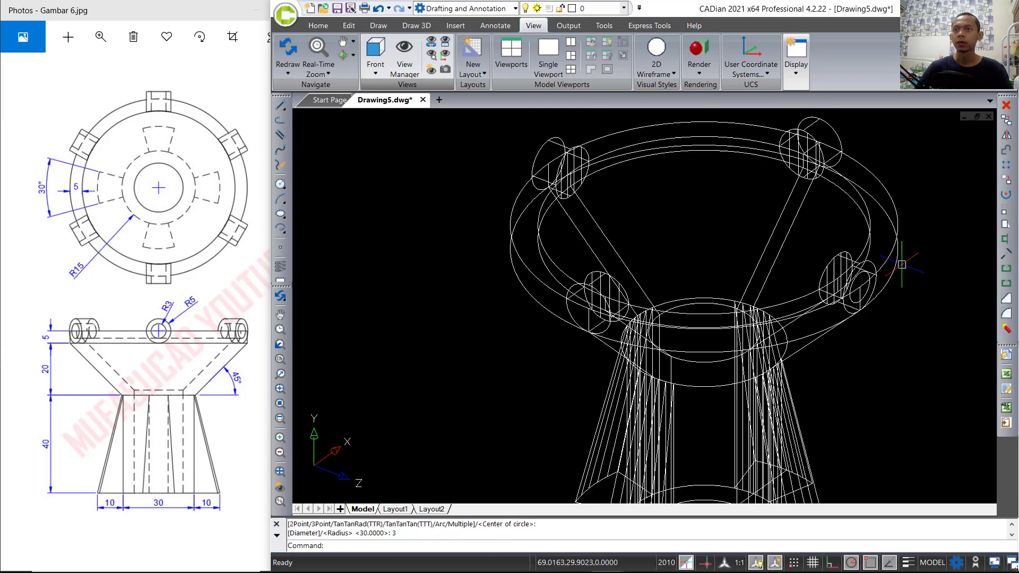
{"action": "middle_click_drag", "start_coordinate": [901, 264], "coordinate": [761, 276]}
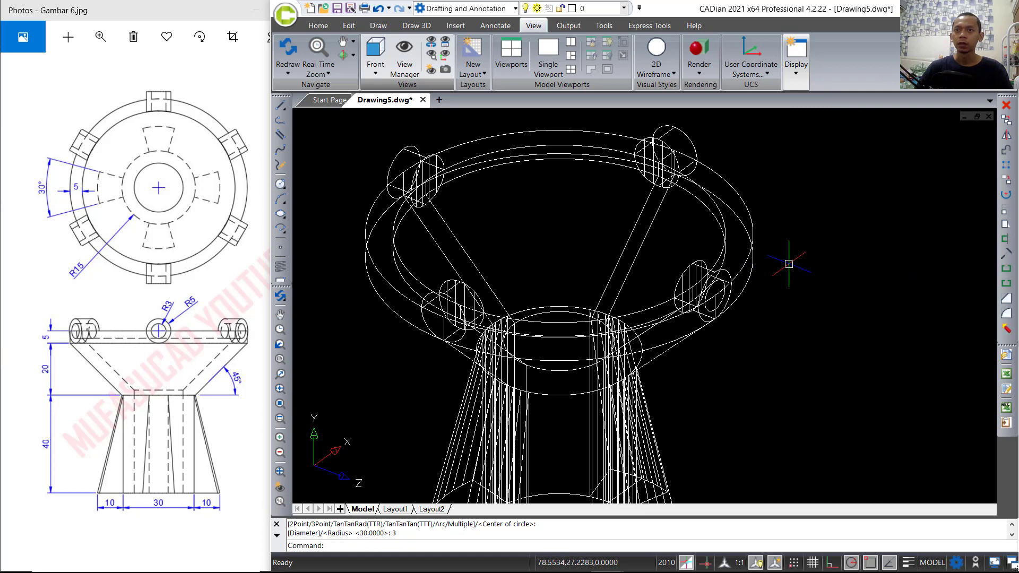
- Extrude the radius-3 circle into a thin pin cylinder through the boss
{"action": "type", "text": "EXT"}
{"action": "key", "text": "Return"}
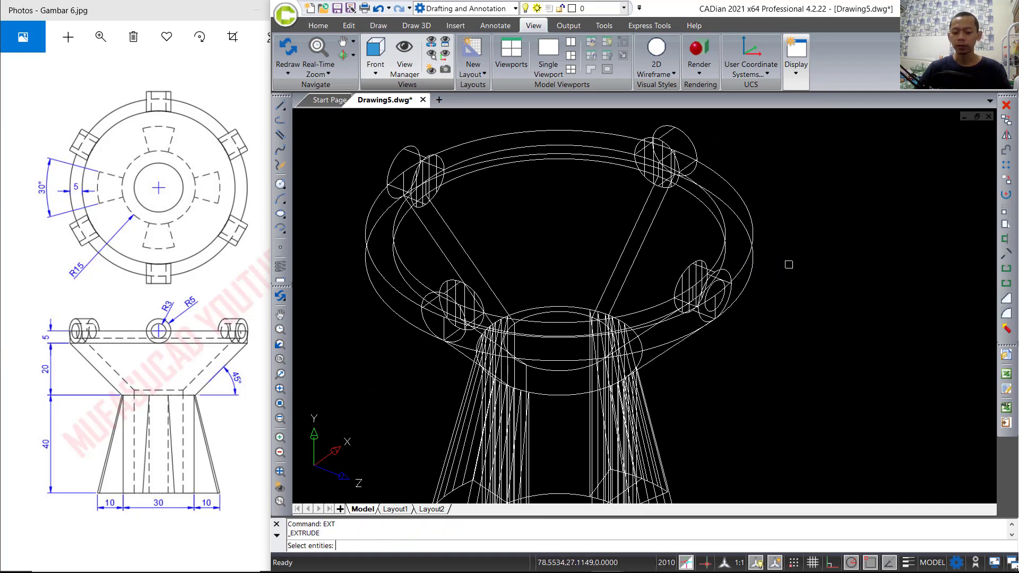
{"action": "key", "text": "Return"}
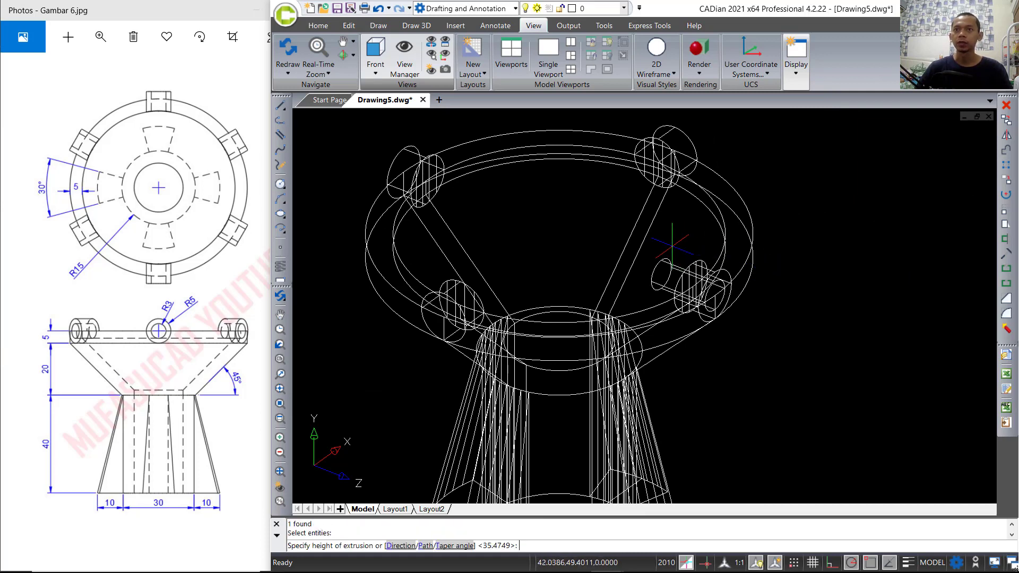
{"action": "left_click", "coordinate": [655, 263]}
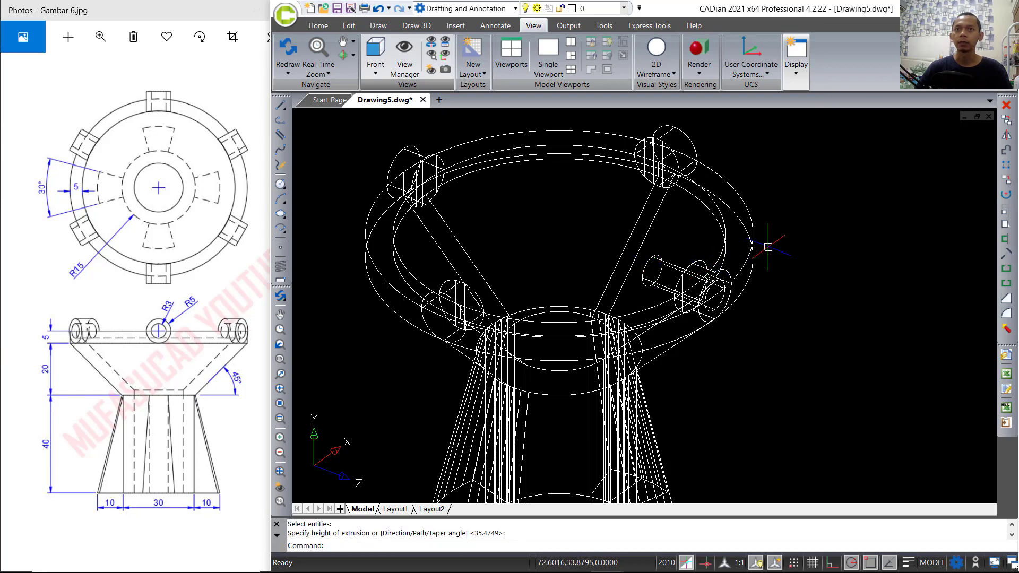
{"action": "left_click", "coordinate": [375, 74]}
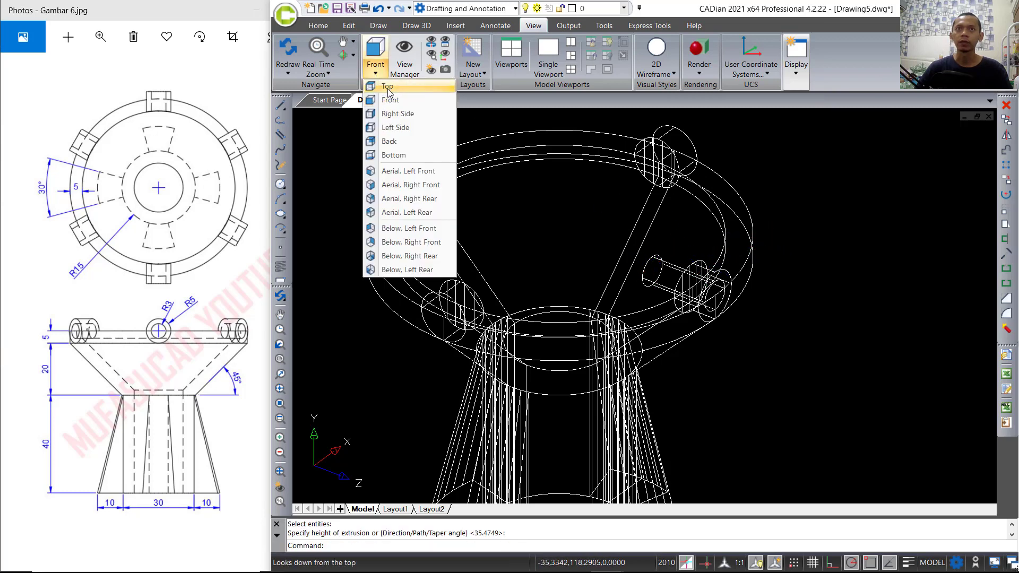
- In Top view, polar-array the bottom rim cylinder into 4 copies over 360° about the circle centre
{"action": "left_click", "coordinate": [388, 86]}
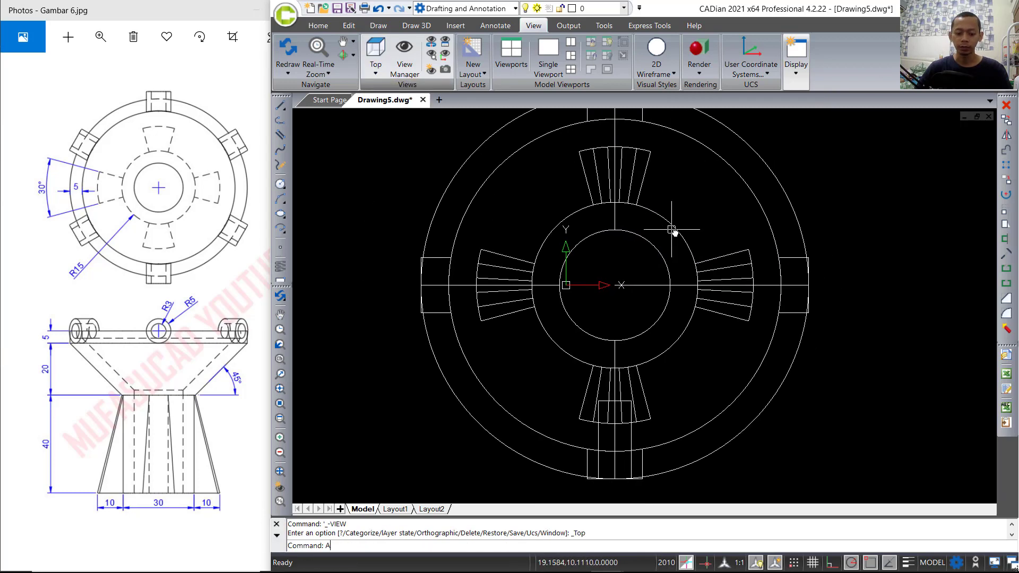
{"action": "type", "text": "ARRAY"}
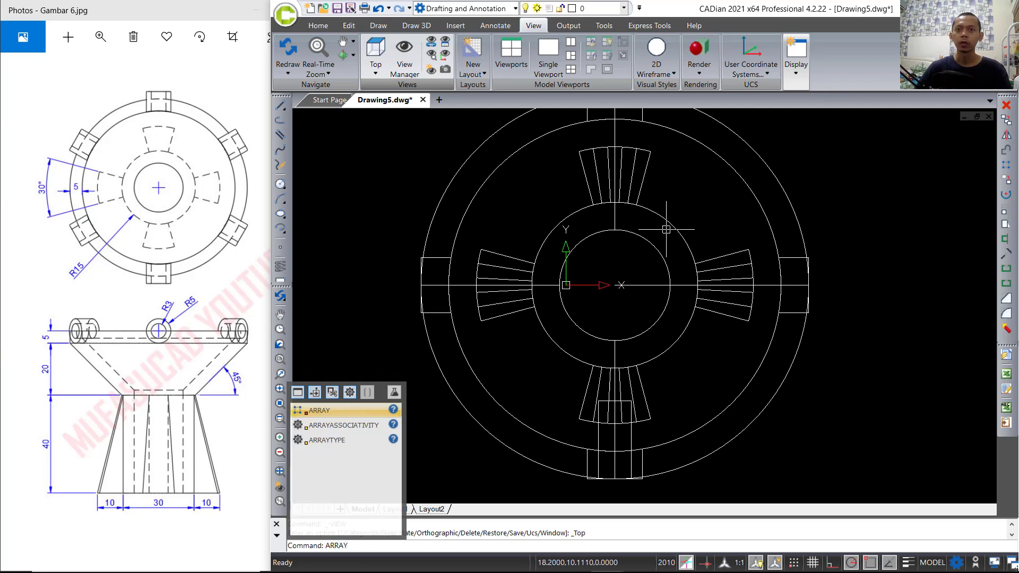
{"action": "key", "text": "Return"}
{"action": "left_click", "coordinate": [701, 190]}
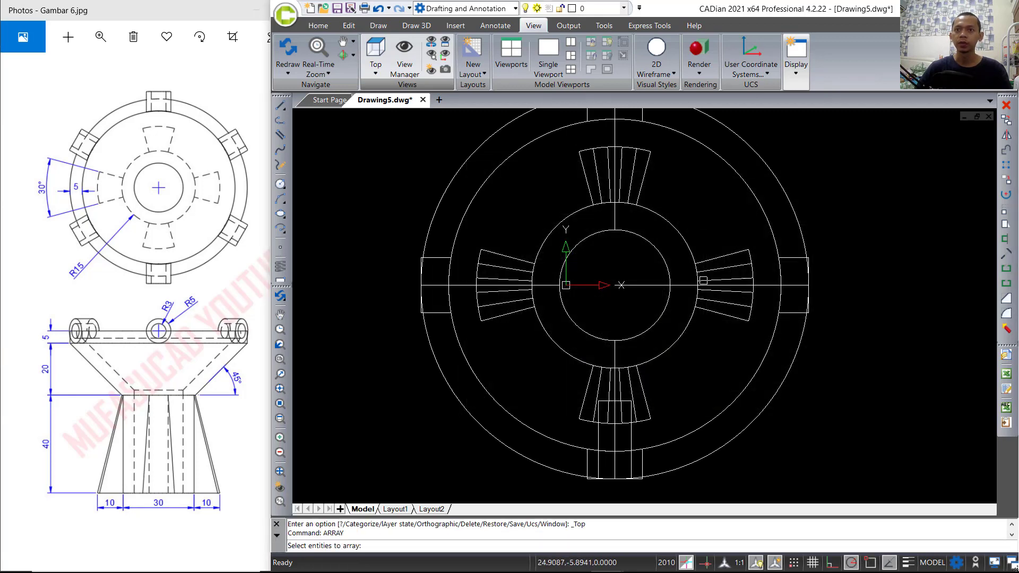
{"action": "left_click", "coordinate": [631, 439]}
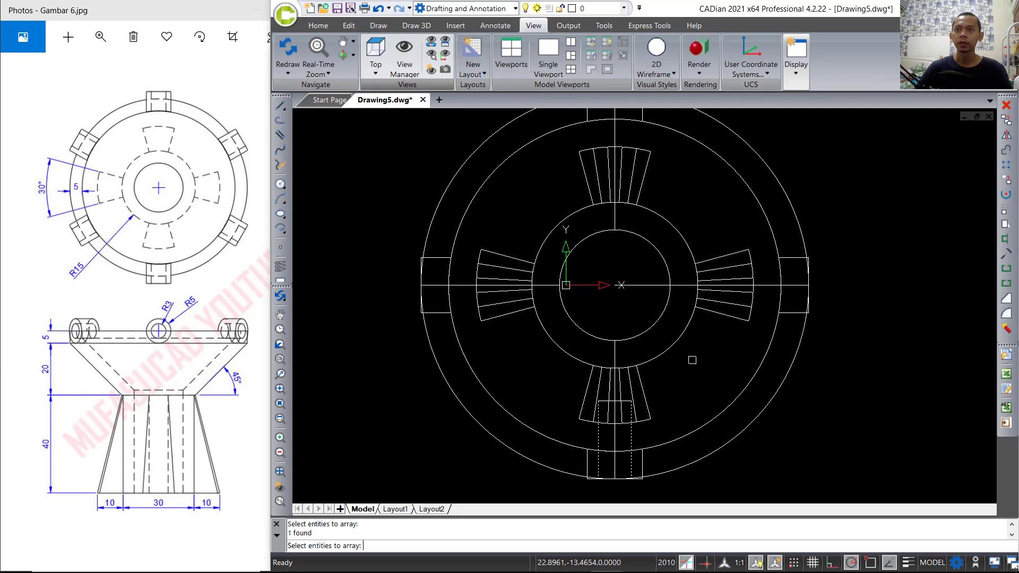
{"action": "key", "text": "Return"}
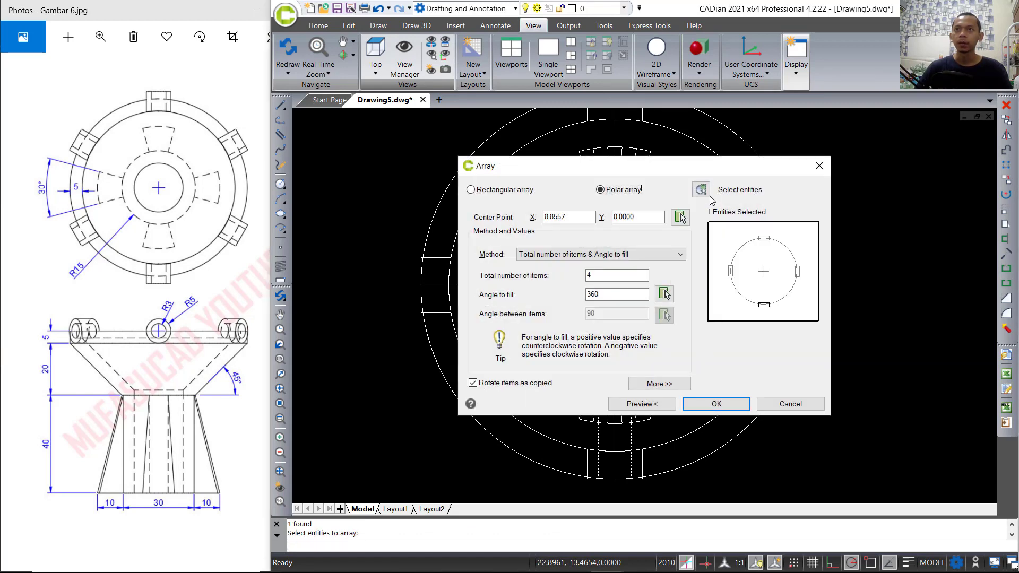
{"action": "left_click", "coordinate": [680, 217]}
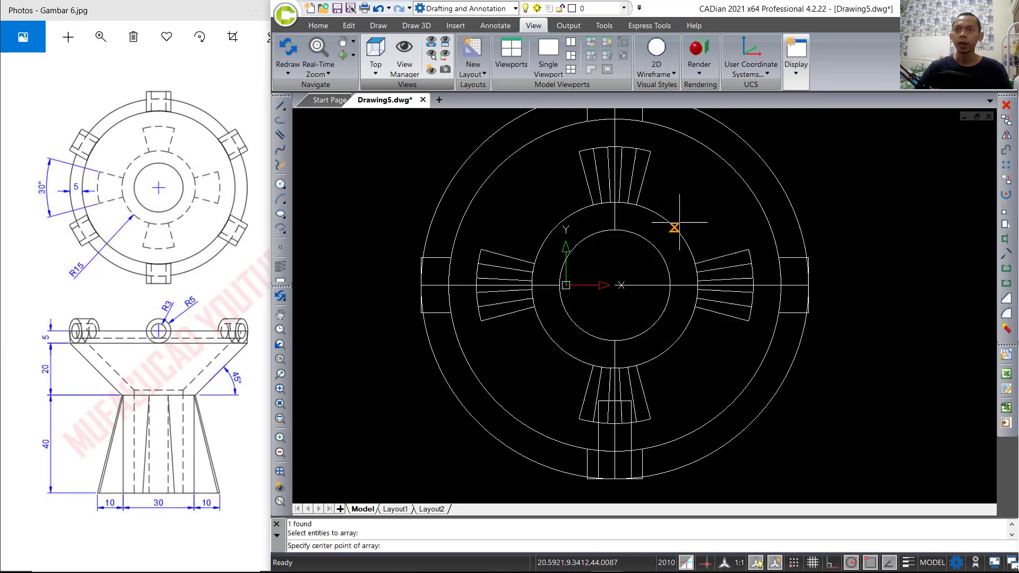
{"action": "left_click", "coordinate": [615, 285]}
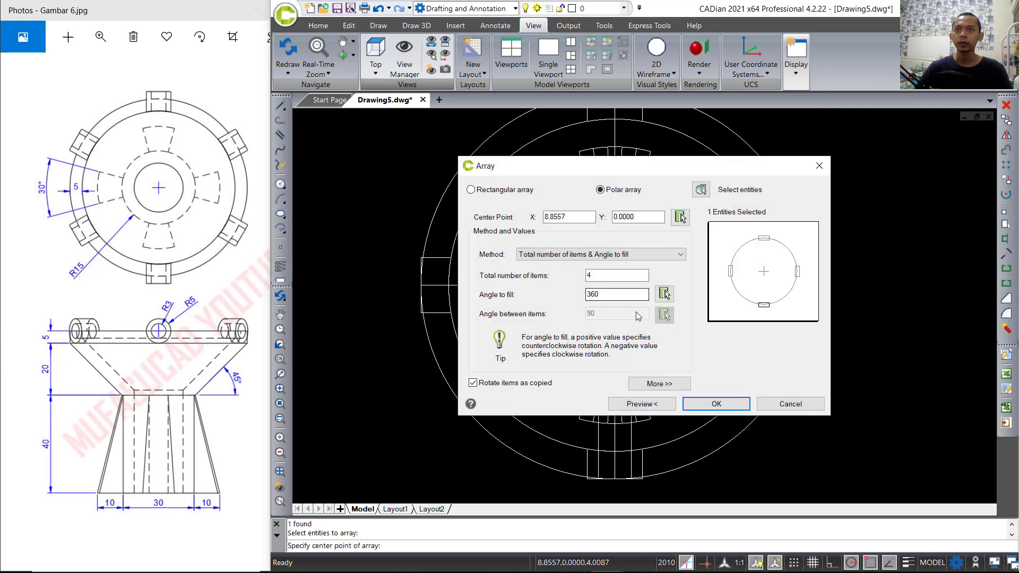
{"action": "left_click", "coordinate": [713, 404]}
{"action": "left_click", "coordinate": [633, 443]}
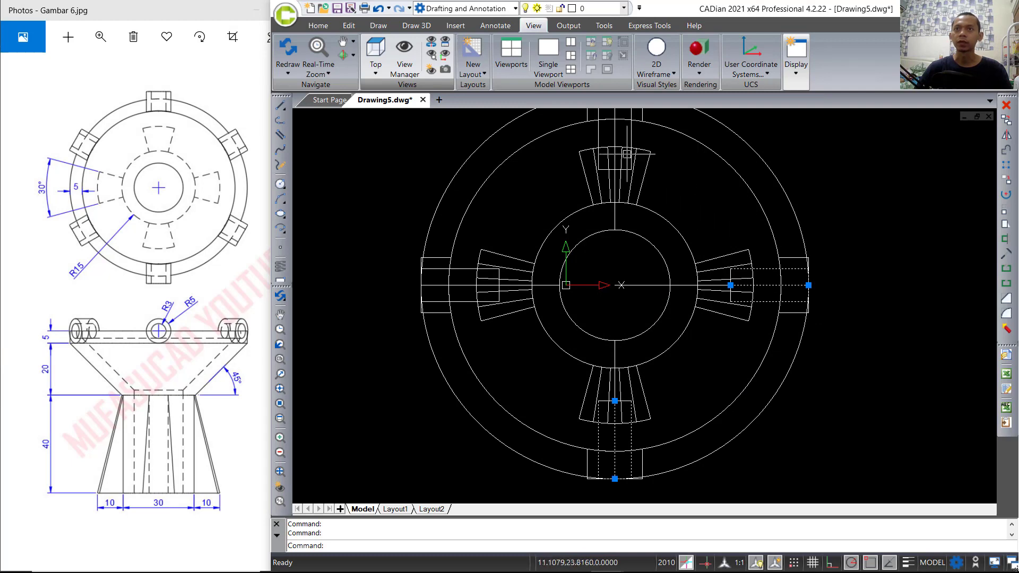
{"action": "key", "text": "Escape"}
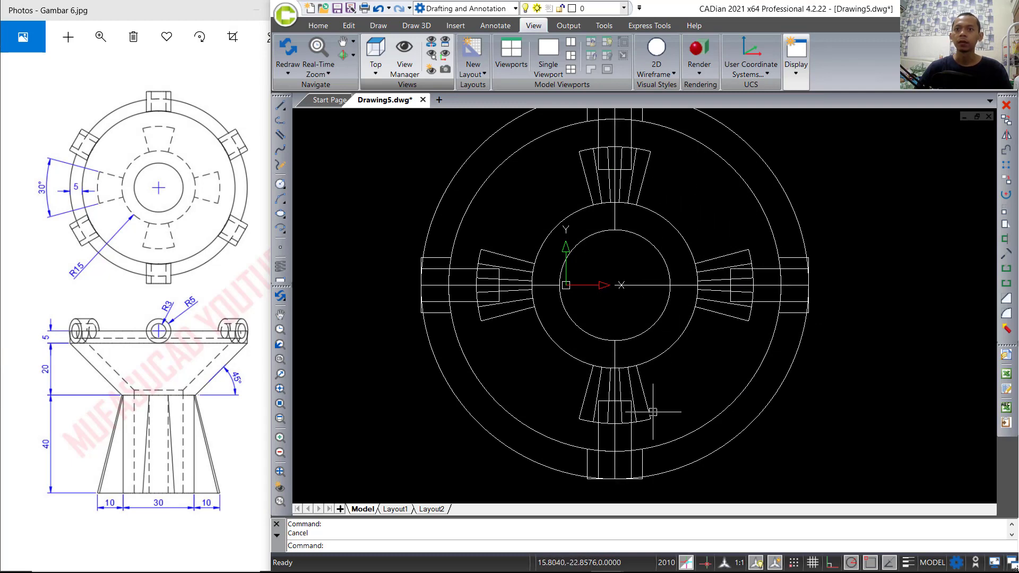
- Switch to the Front preset view and tilt it into a 3-D angle
{"action": "middle_click_drag", "start_coordinate": [652, 412], "coordinate": [764, 234], "text": "shift"}
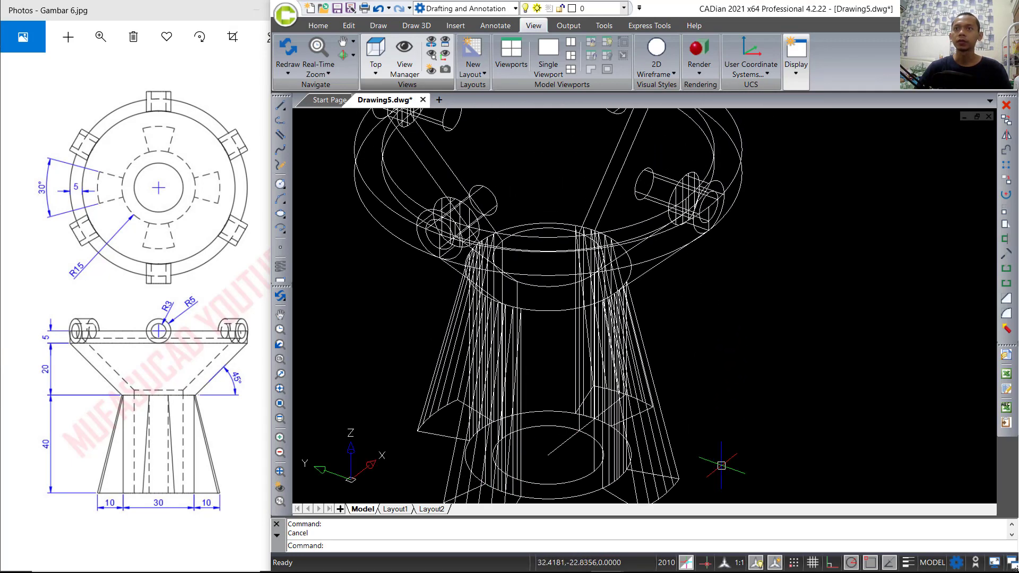
{"action": "scroll", "coordinate": [757, 206], "scroll_direction": "up", "scroll_amount": 5}
{"action": "type", "text": "C"}
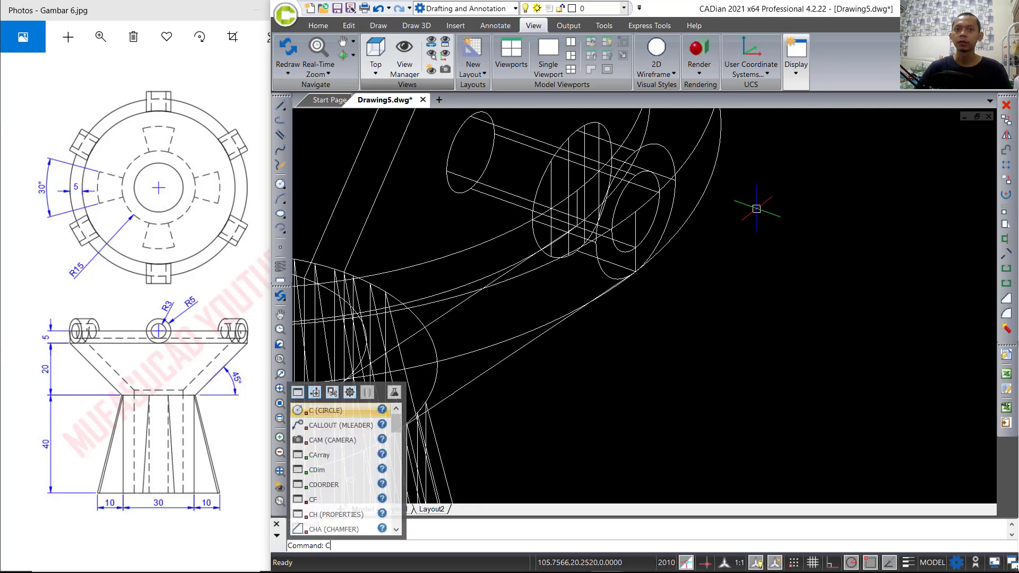
{"action": "key", "text": "Escape"}
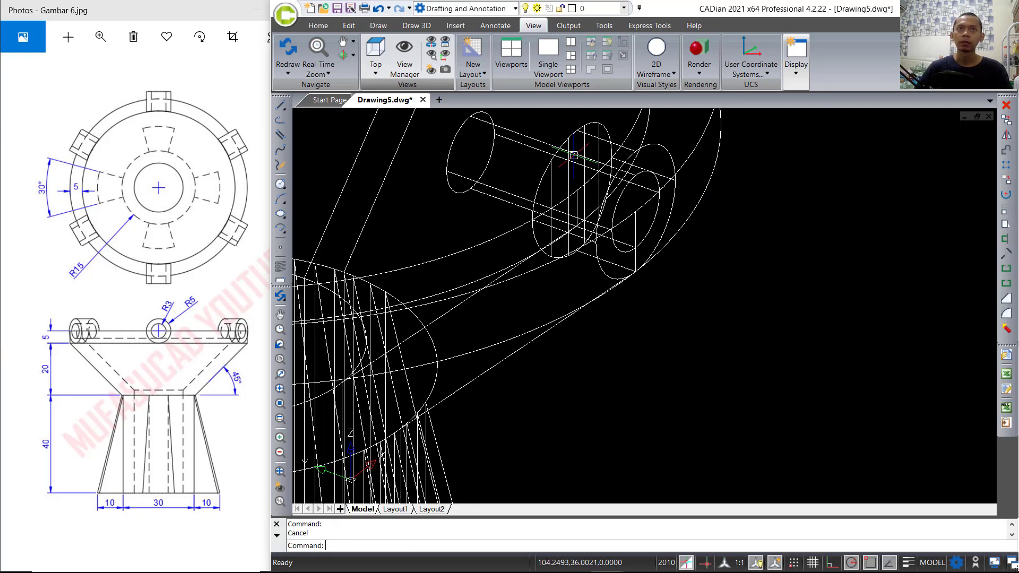
{"action": "left_click", "coordinate": [376, 69]}
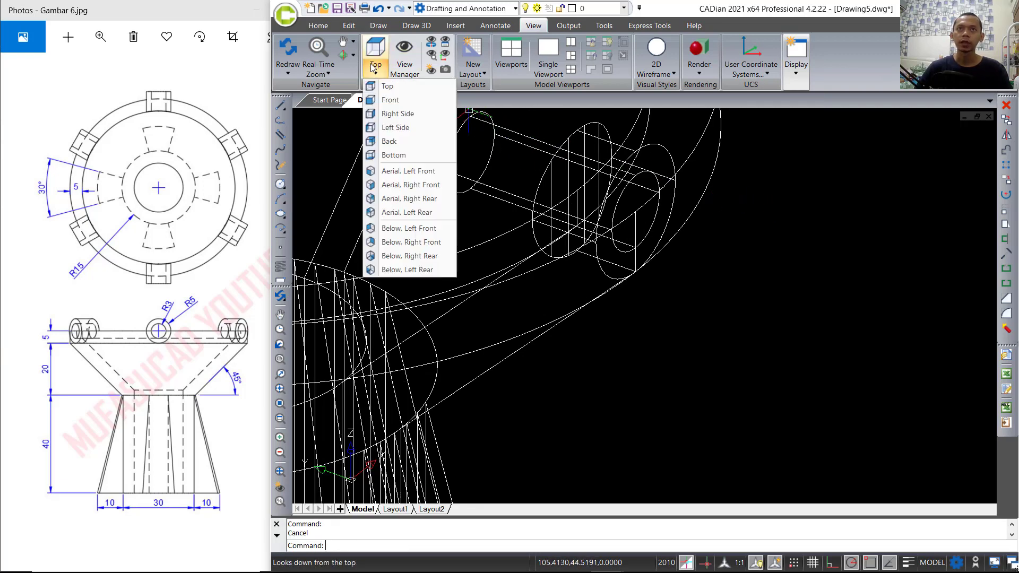
{"action": "left_click", "coordinate": [400, 100]}
{"action": "middle_click_drag", "start_coordinate": [729, 213], "coordinate": [769, 255], "text": "shift"}
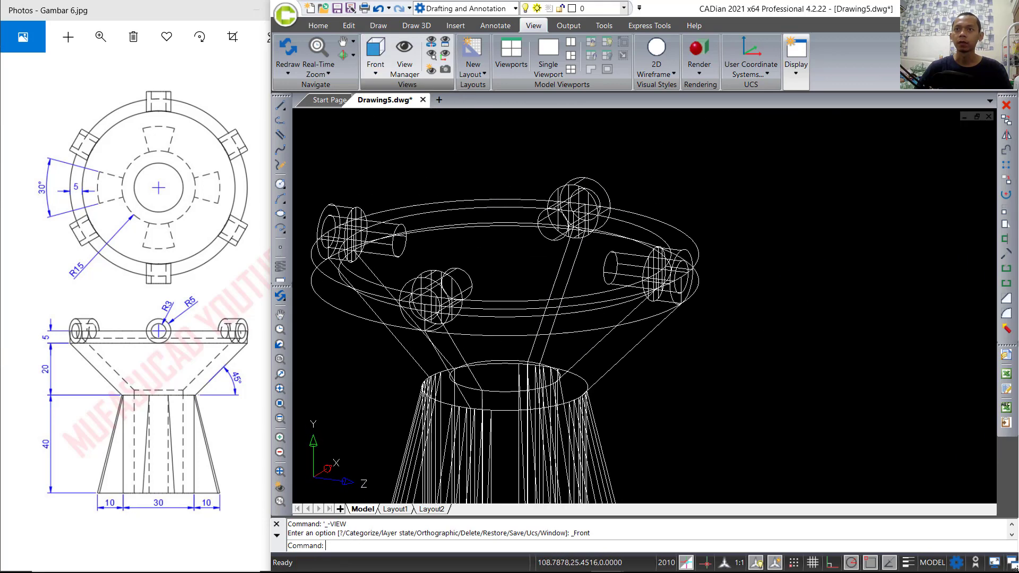
{"action": "scroll", "coordinate": [709, 276], "scroll_direction": "up", "scroll_amount": 5}
- Draw a circle on a rim boss's end face and extrude it 4 units into a short pin
{"action": "key", "text": "Return"}
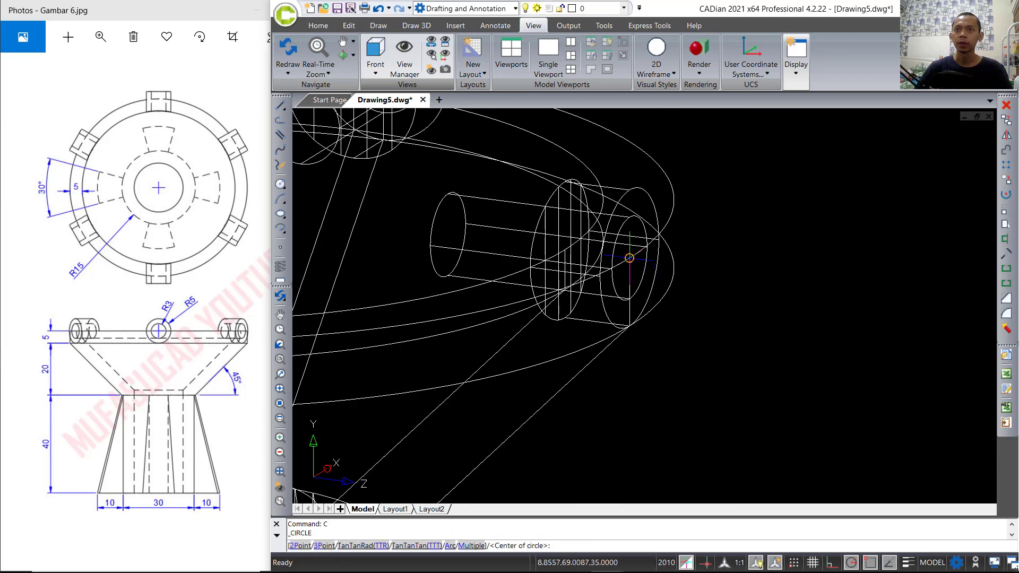
{"action": "left_click", "coordinate": [629, 258]}
{"action": "left_click", "coordinate": [629, 187]}
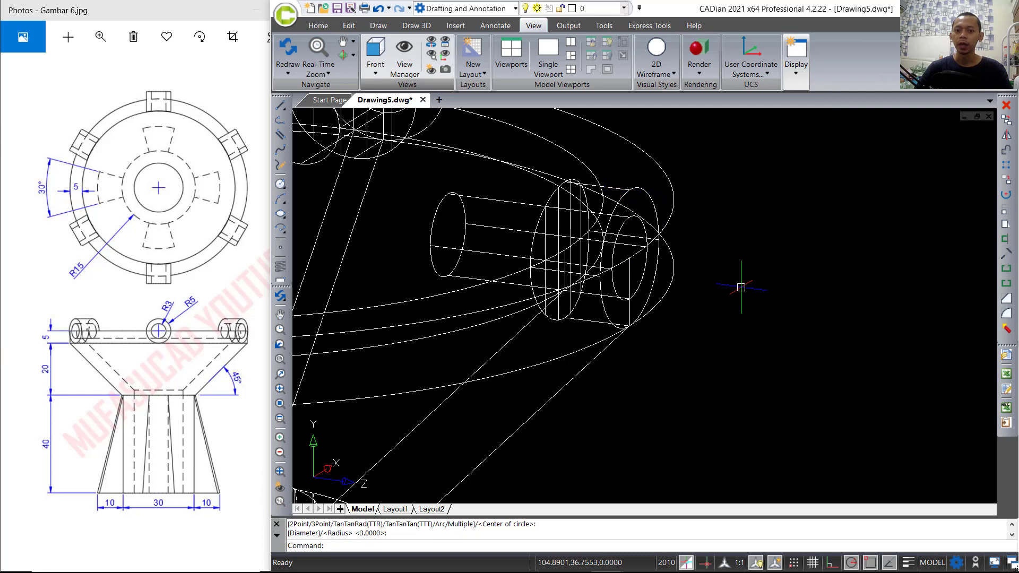
{"action": "type", "text": "EXT"}
{"action": "key", "text": "Return"}
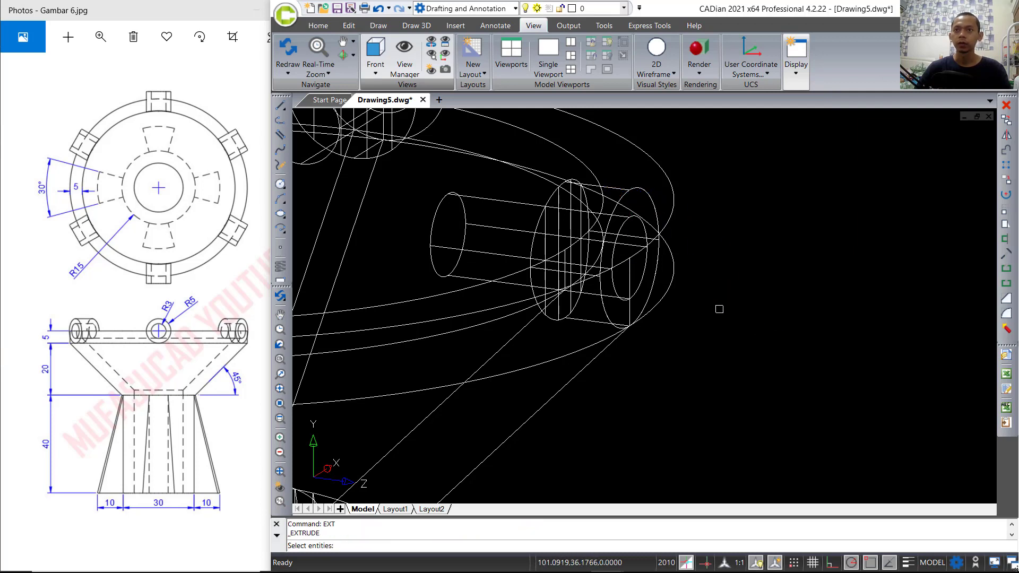
{"action": "key", "text": "Return"}
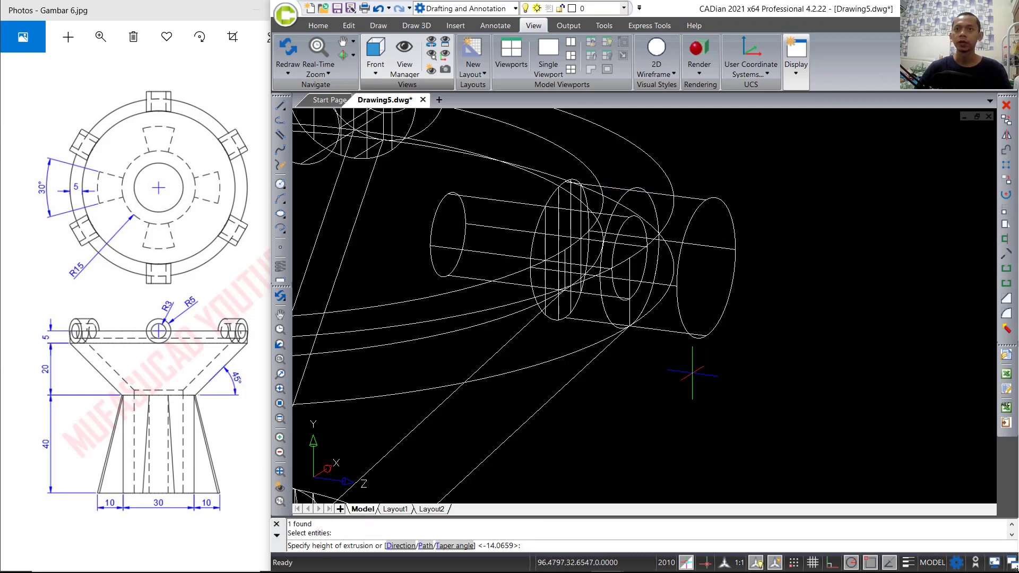
{"action": "type", "text": "4"}
{"action": "key", "text": "Return"}
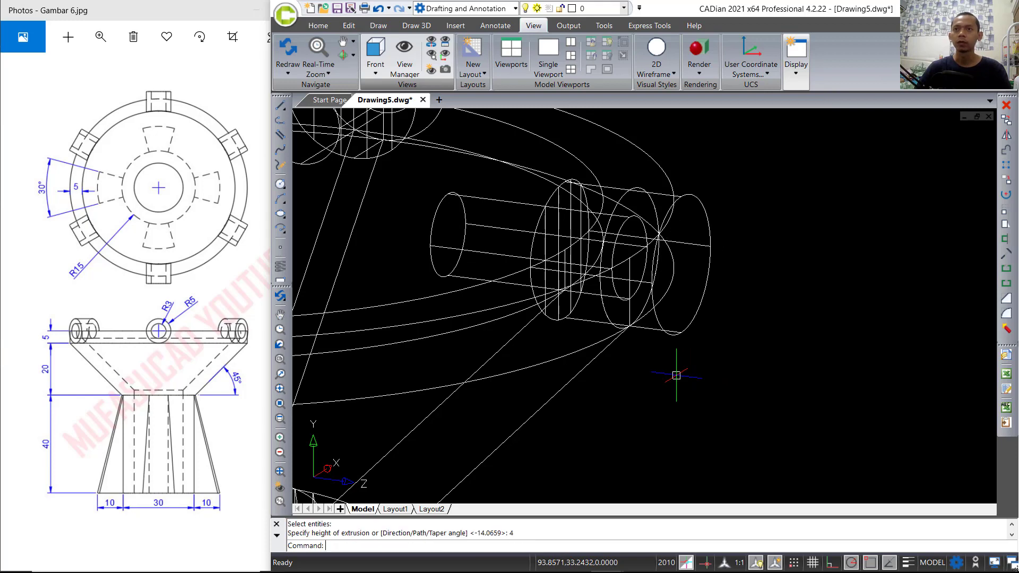
{"action": "scroll", "coordinate": [750, 329], "scroll_direction": "down", "scroll_amount": 4}
- Switch the model to the Top preset view
{"action": "scroll", "coordinate": [752, 332], "scroll_direction": "down", "scroll_amount": 3}
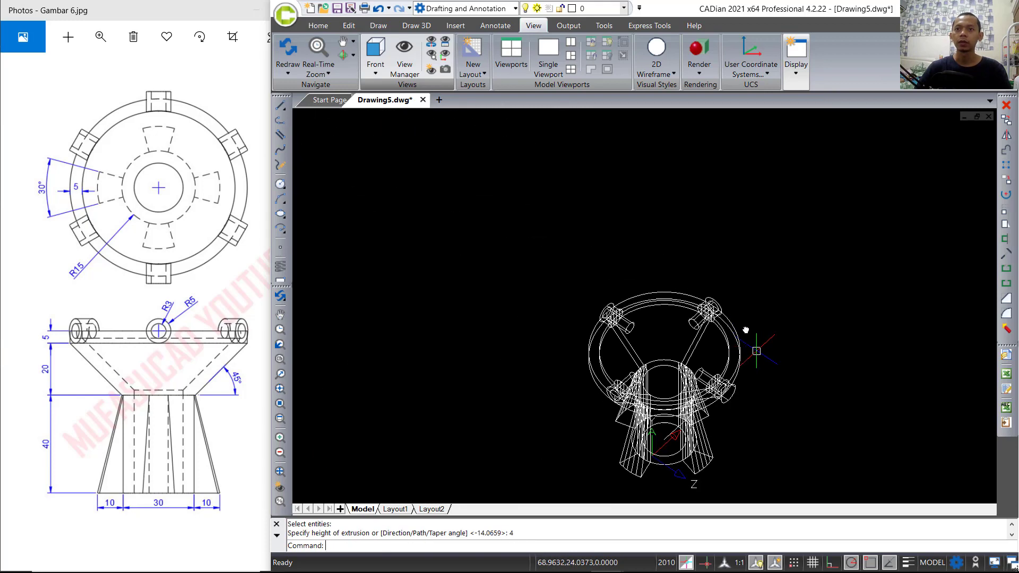
{"action": "middle_click_drag", "start_coordinate": [752, 332], "coordinate": [781, 315], "text": "shift"}
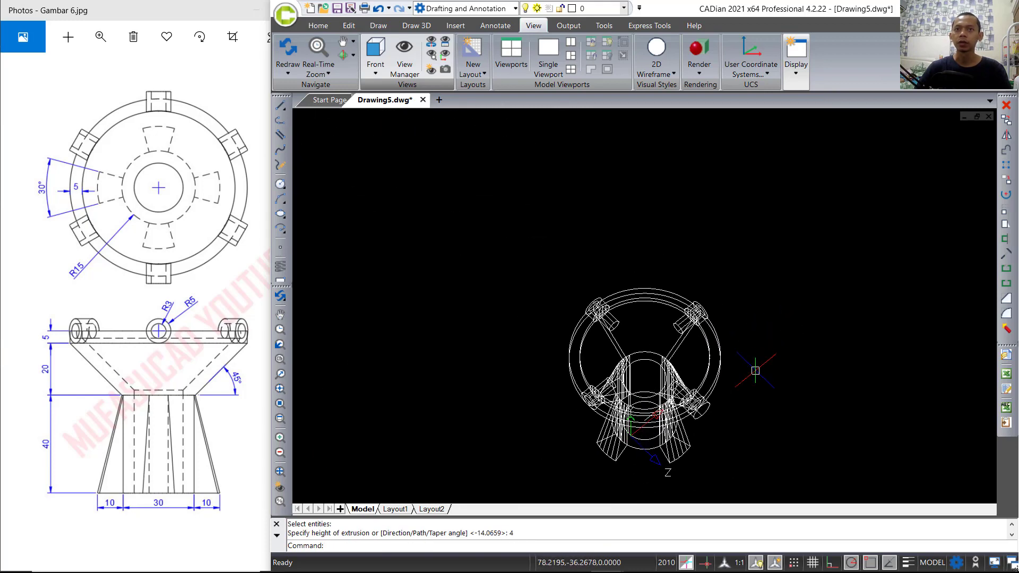
{"action": "left_click", "coordinate": [386, 72]}
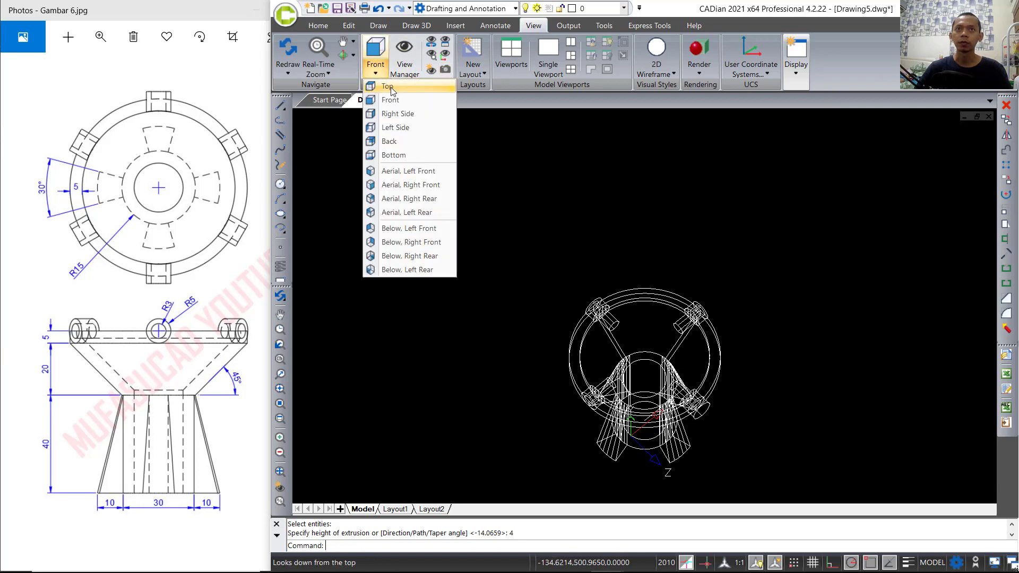
{"action": "left_click", "coordinate": [392, 87]}
{"action": "scroll", "coordinate": [716, 377], "scroll_direction": "up", "scroll_amount": 2}
- Polar-array the 4-unit pin into 4 copies over 360° about the circle centre
{"action": "type", "text": "ARRAY"}
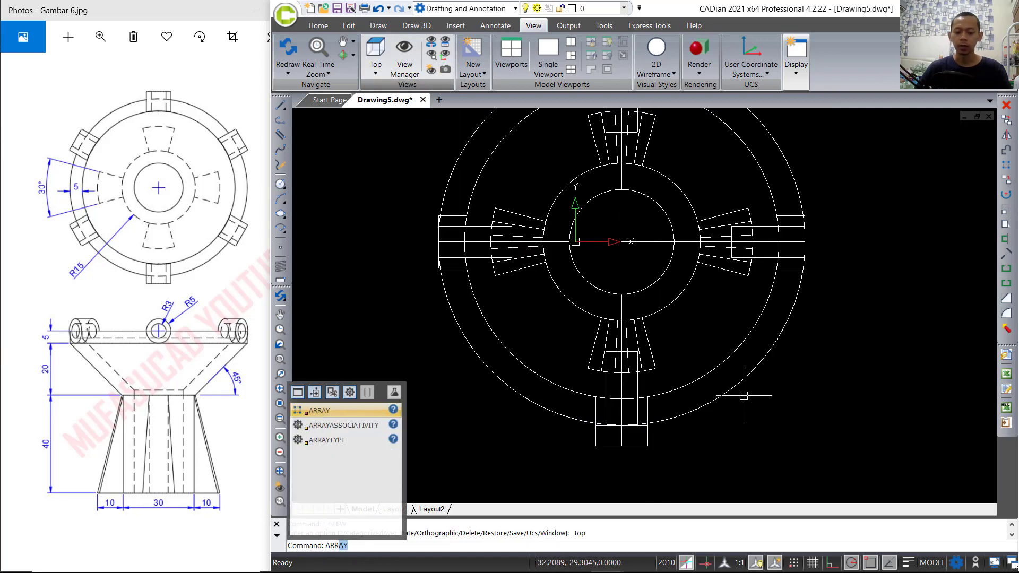
{"action": "key", "text": "Return"}
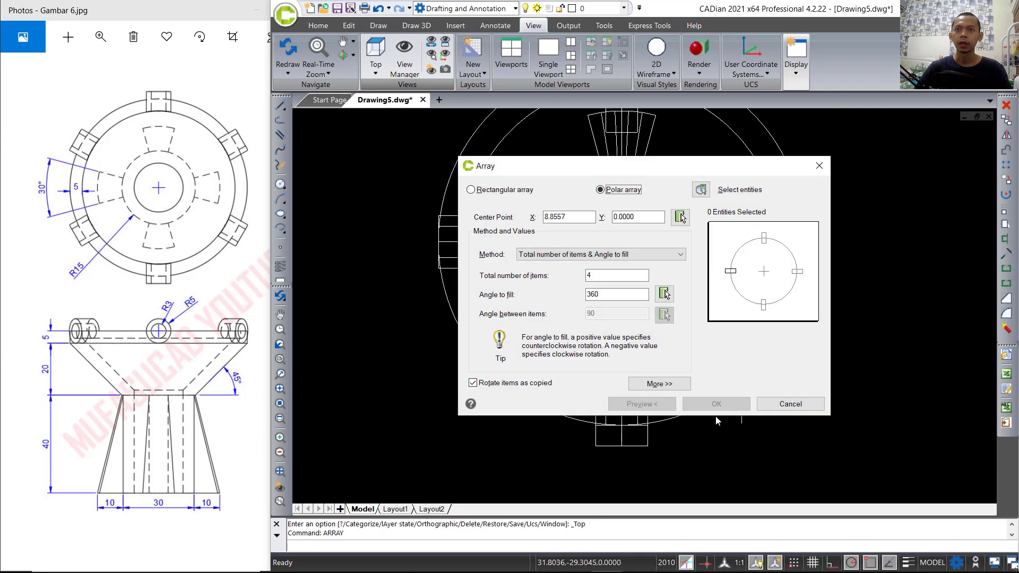
{"action": "left_click", "coordinate": [702, 190]}
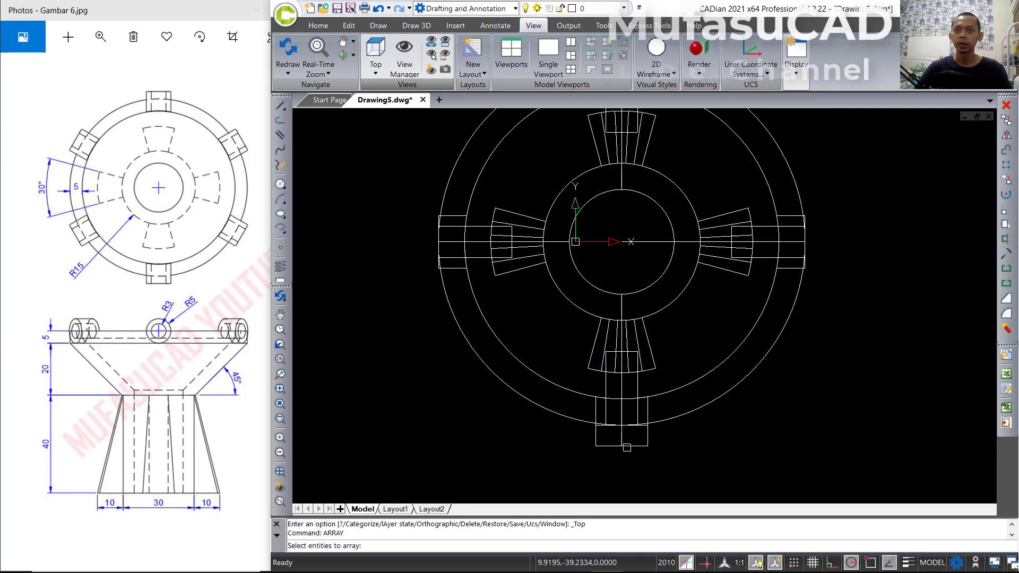
{"action": "left_click", "coordinate": [621, 437]}
{"action": "key", "text": "Return"}
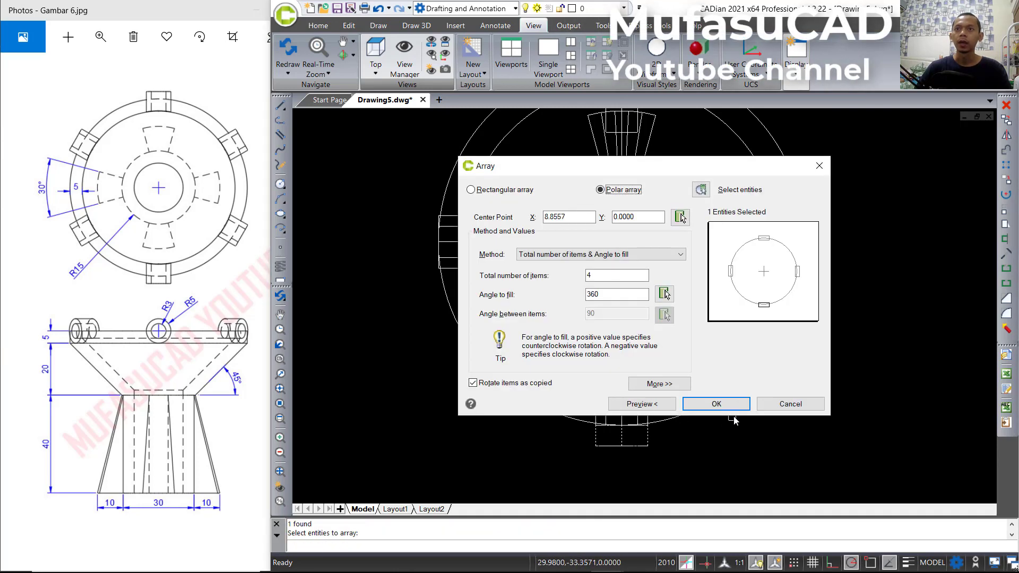
{"action": "left_click", "coordinate": [680, 218]}
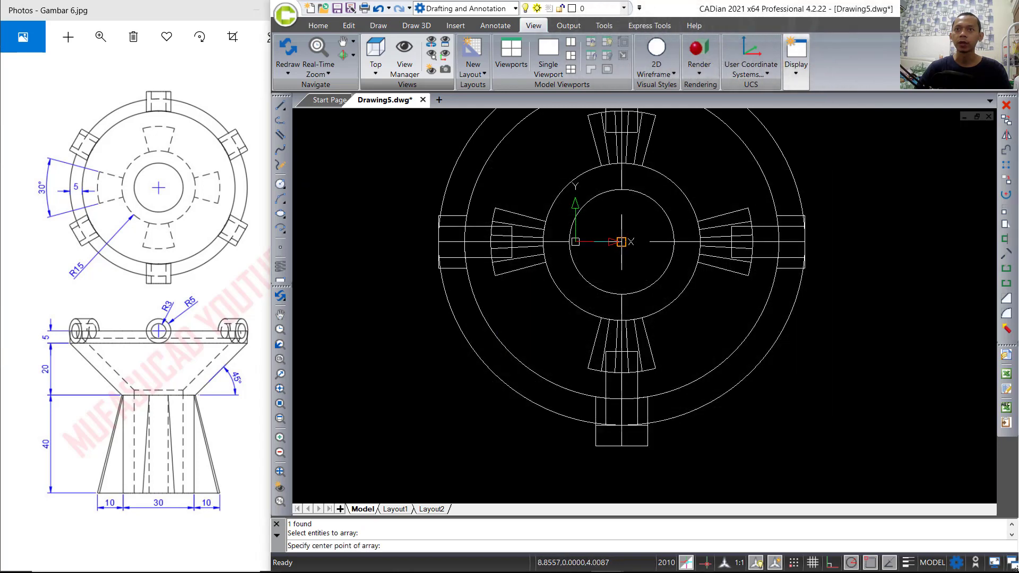
{"action": "left_click", "coordinate": [622, 244]}
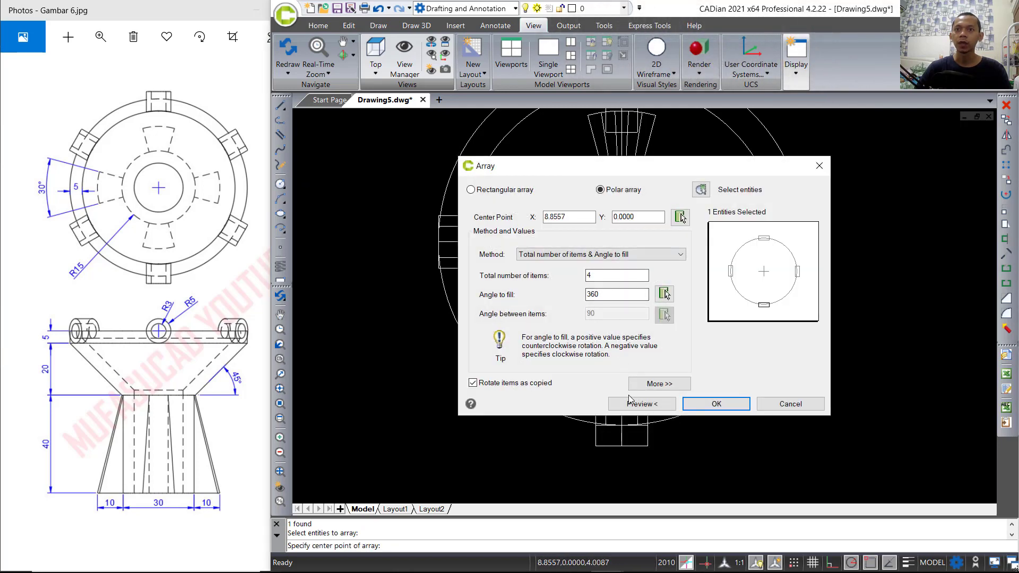
{"action": "left_click", "coordinate": [643, 404]}
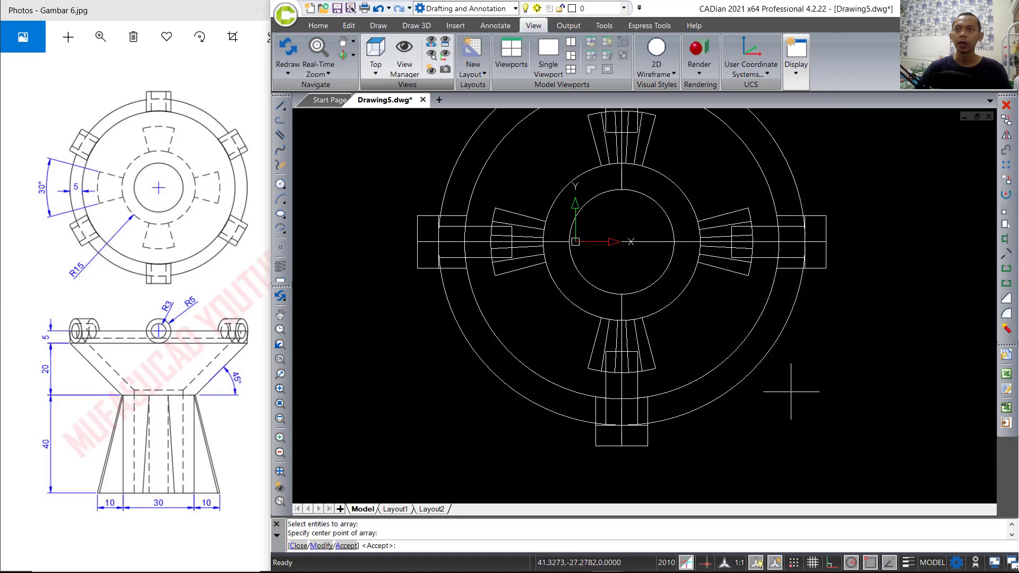
{"action": "middle_click_drag", "start_coordinate": [761, 405], "coordinate": [780, 330]}
{"action": "key", "text": "Return"}
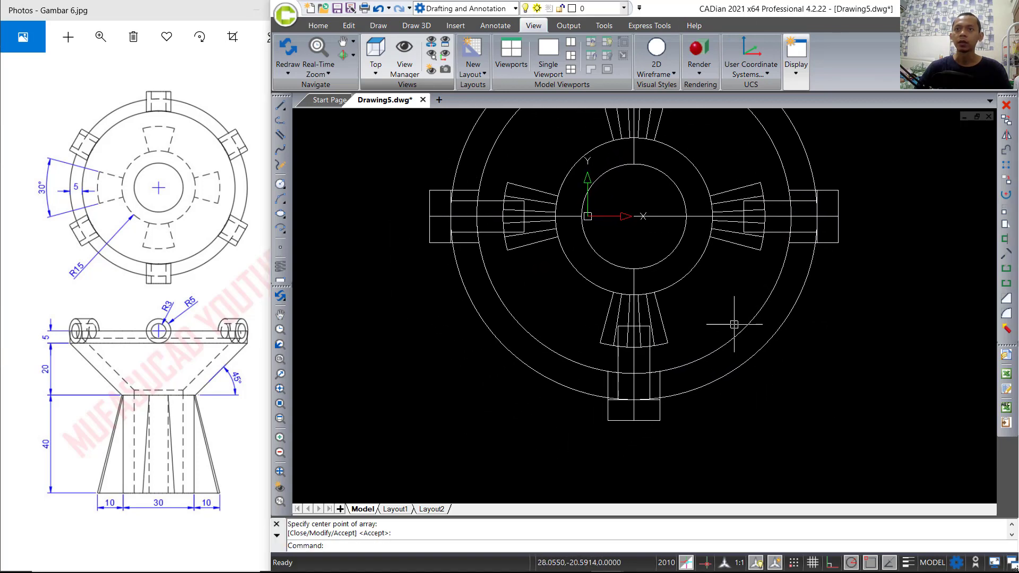
{"action": "middle_click_drag", "start_coordinate": [751, 392], "coordinate": [764, 456], "text": "shift"}
- Union the first rim boss's cylinders into one solid
{"action": "type", "text": "UNI"}
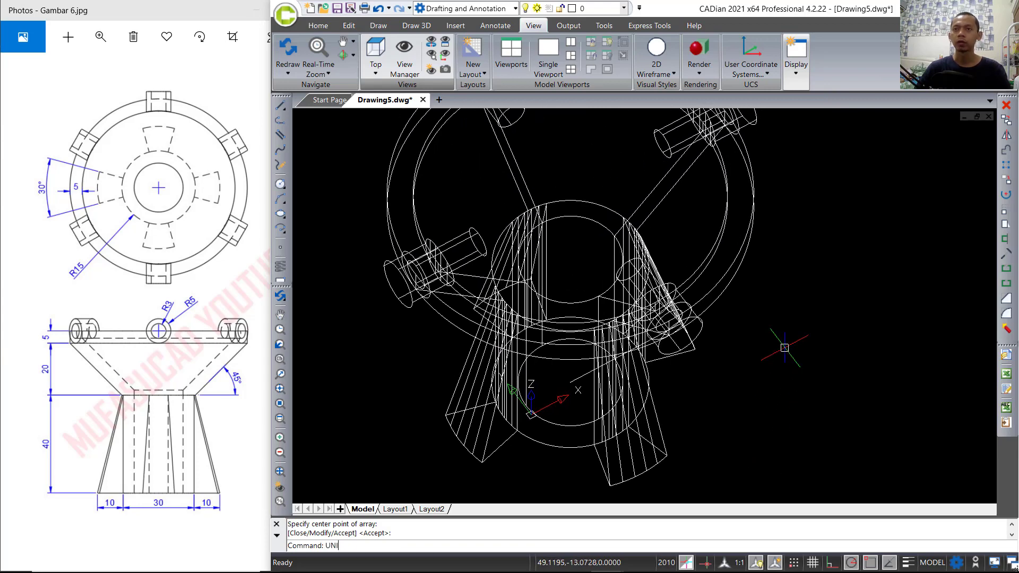
{"action": "key", "text": "Return"}
{"action": "left_click", "coordinate": [705, 329]}
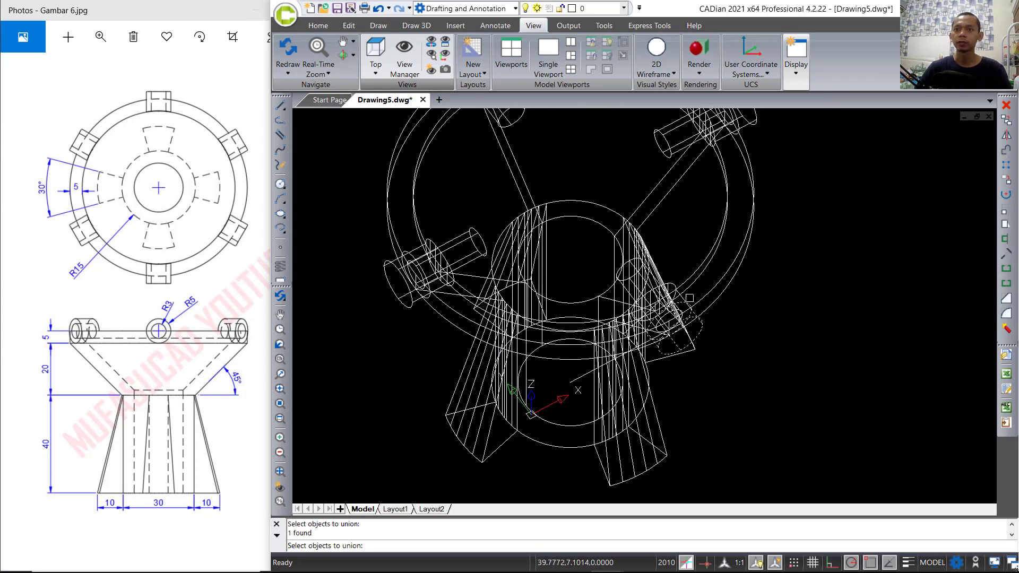
{"action": "middle_click_drag", "start_coordinate": [725, 263], "coordinate": [725, 417]}
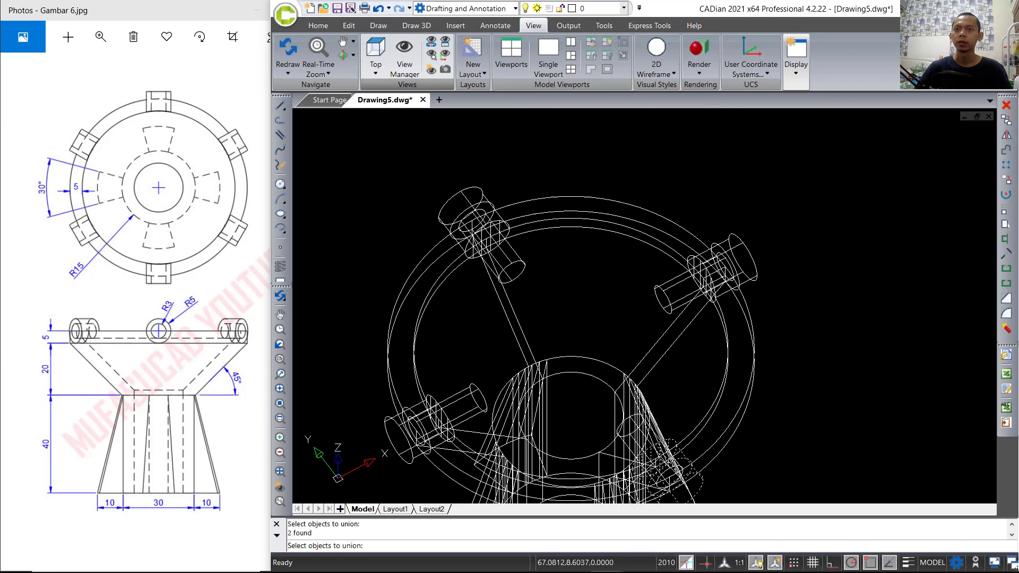
{"action": "left_click", "coordinate": [751, 244]}
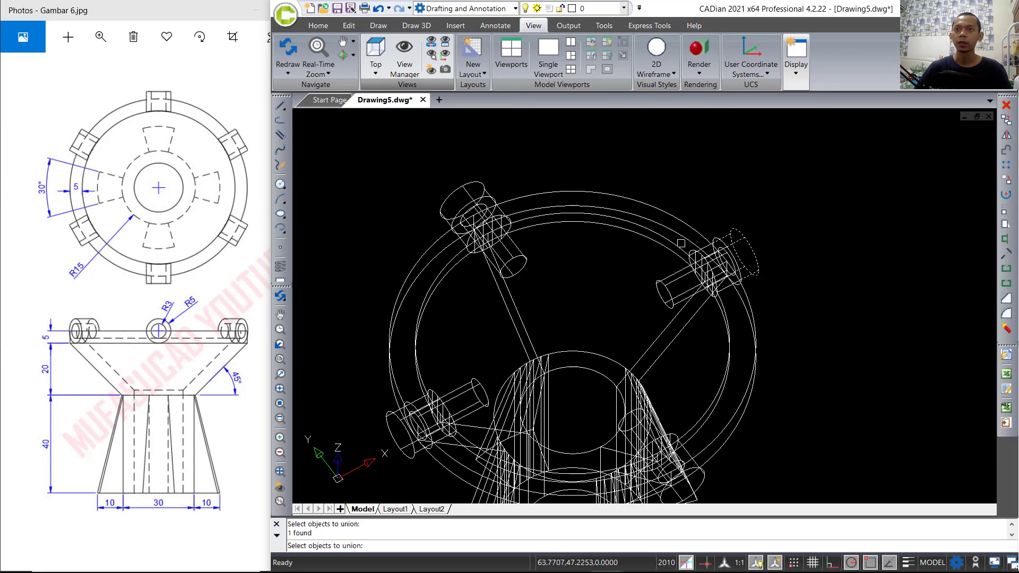
{"action": "left_click", "coordinate": [688, 251]}
{"action": "key", "text": "Return"}
{"action": "key", "text": "Return"}
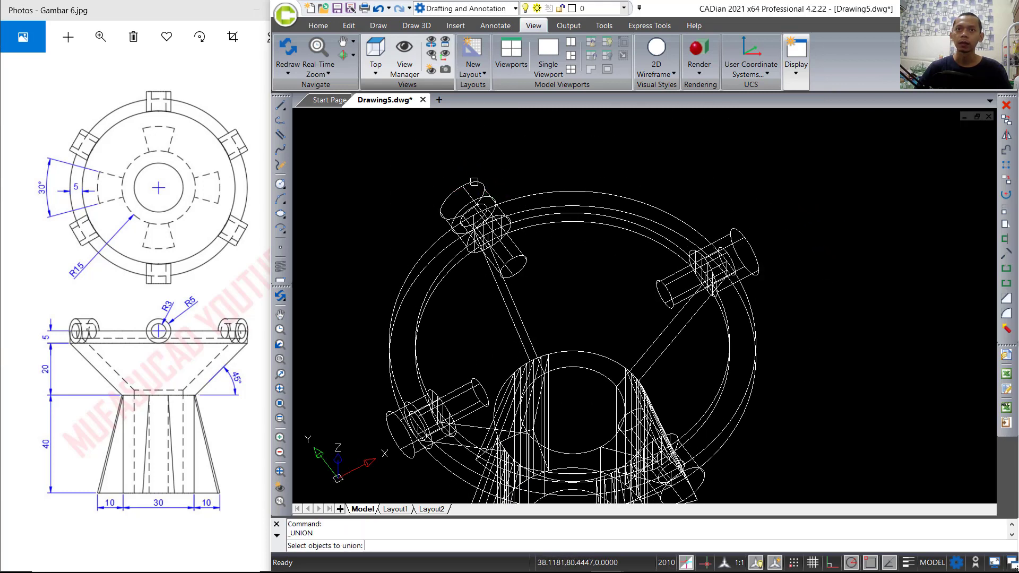
- Merge the next boss's cylinders and begin merging the left boss
{"action": "left_click", "coordinate": [491, 190]}
{"action": "key", "text": "Return"}
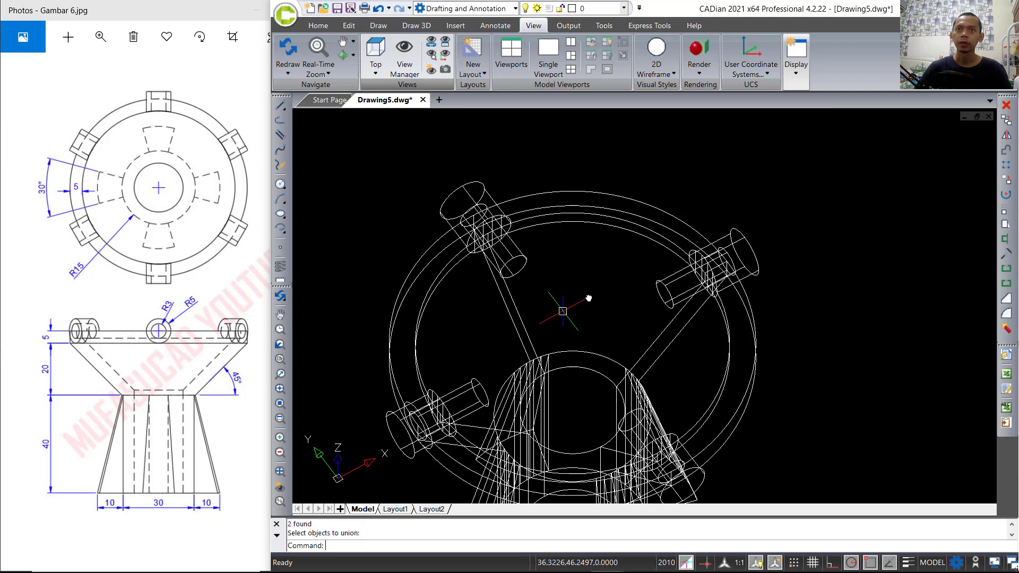
{"action": "middle_click_drag", "start_coordinate": [553, 292], "coordinate": [662, 205]}
{"action": "key", "text": "Return"}
{"action": "left_click", "coordinate": [499, 326]}
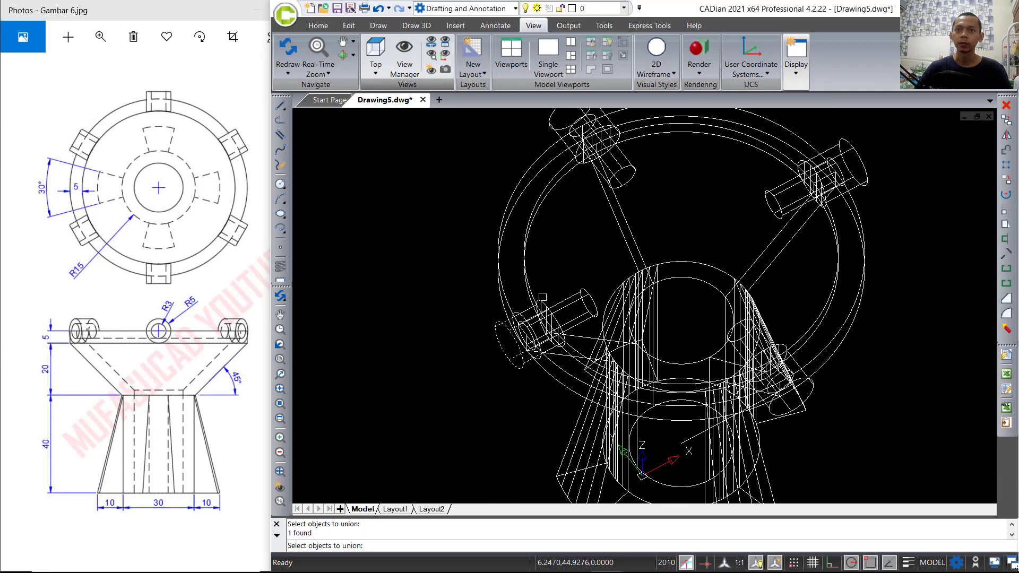
- Finish the left boss union, then move the left and right bosses to new positions
{"action": "key", "text": "Return"}
{"action": "type", "text": "M"}
{"action": "key", "text": "Return"}
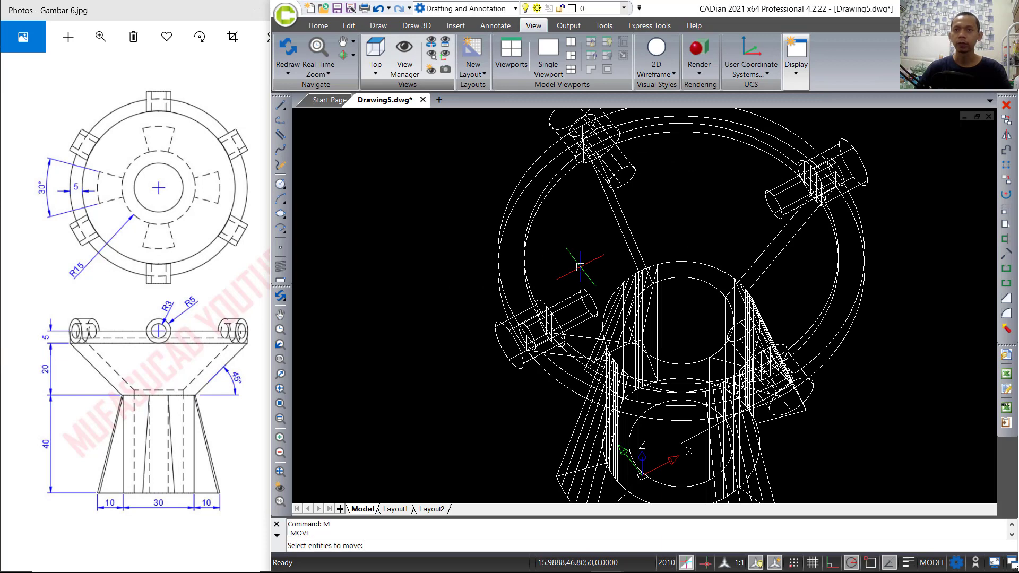
{"action": "left_click", "coordinate": [588, 296]}
{"action": "key", "text": "Return"}
{"action": "left_click", "coordinate": [456, 291]}
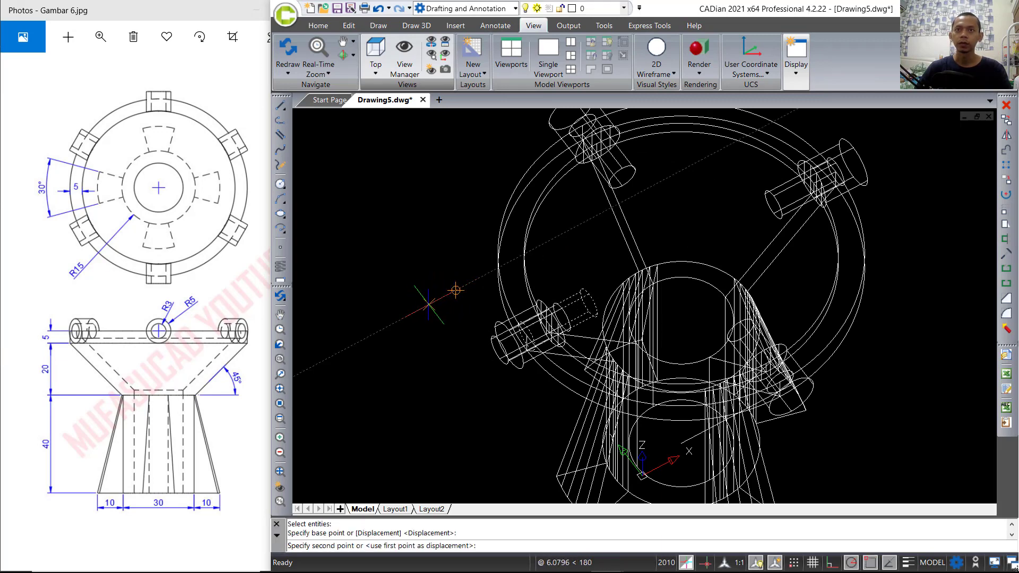
{"action": "left_click", "coordinate": [427, 300]}
{"action": "middle_click_drag", "start_coordinate": [625, 250], "coordinate": [592, 351]}
{"action": "key", "text": "Return"}
{"action": "left_click", "coordinate": [736, 309]}
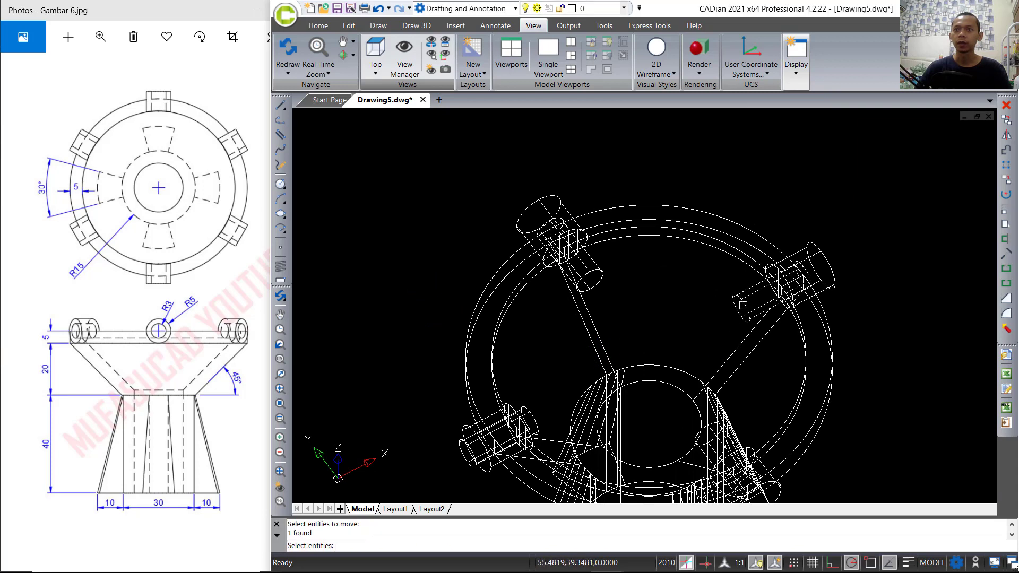
{"action": "key", "text": "Return"}
{"action": "left_click", "coordinate": [887, 328]}
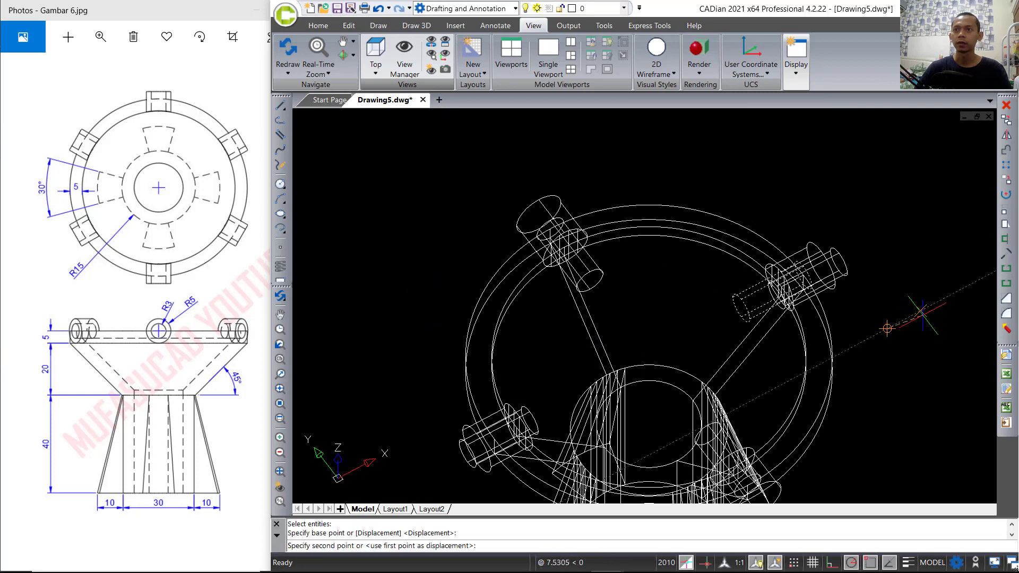
{"action": "left_click", "coordinate": [897, 323]}
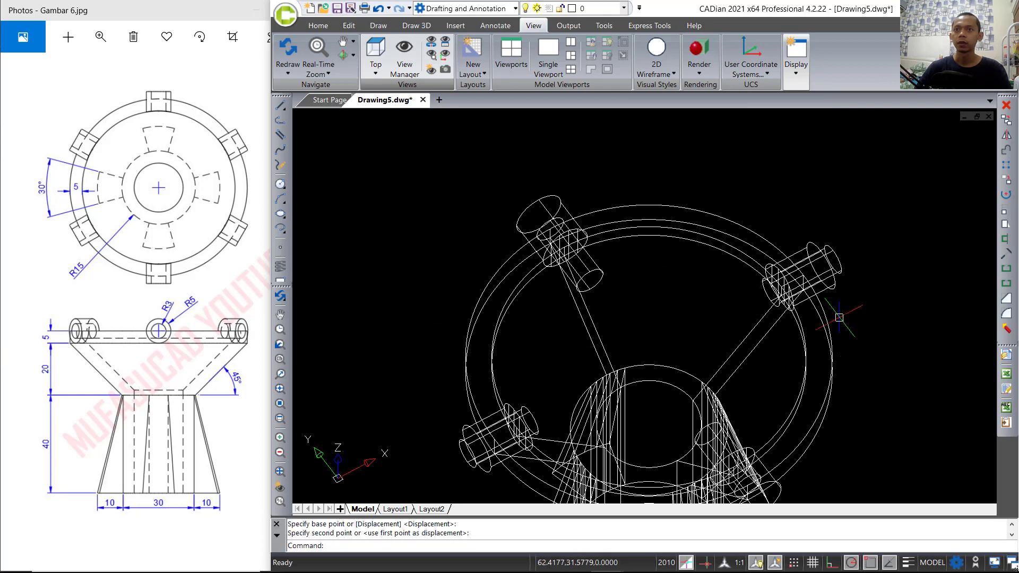
- Move the upper-left boss onto the rim and adjust the right boss's height
{"action": "key", "text": "Return"}
{"action": "left_click", "coordinate": [589, 282]}
{"action": "key", "text": "Return"}
{"action": "left_click", "coordinate": [465, 245]}
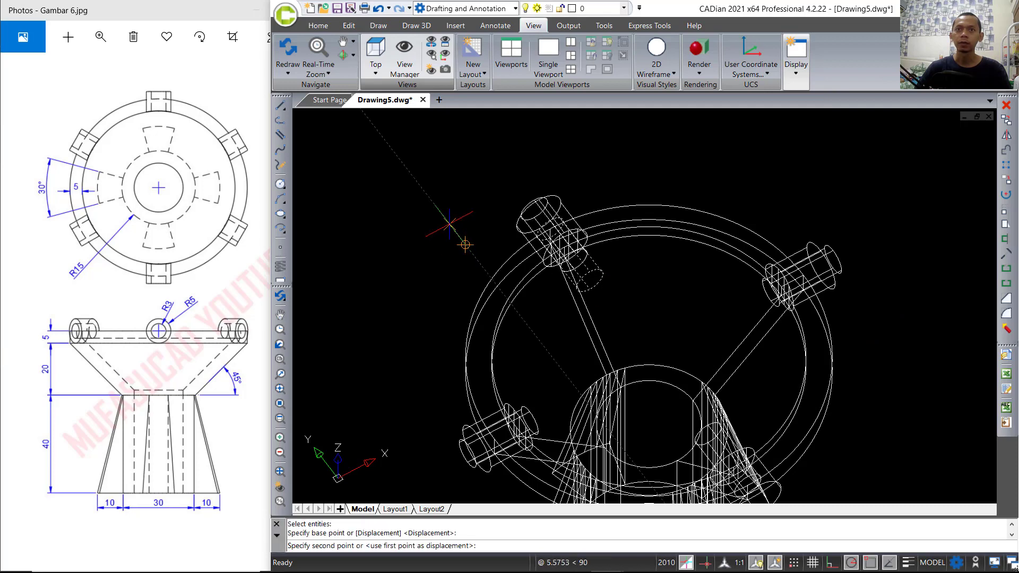
{"action": "left_click", "coordinate": [446, 218]}
{"action": "middle_click_drag", "start_coordinate": [633, 321], "coordinate": [634, 236]}
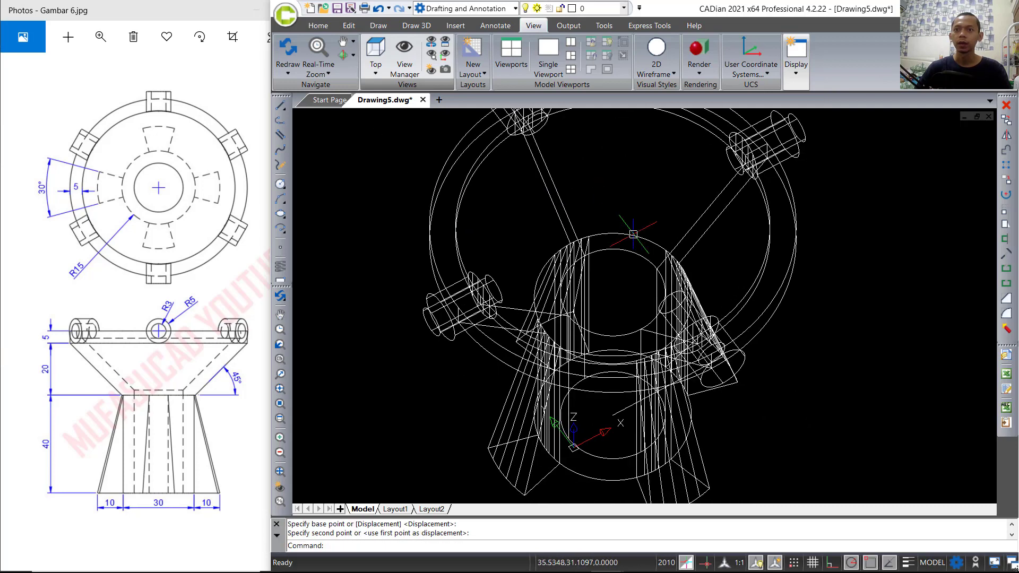
{"action": "middle_click_drag", "start_coordinate": [724, 318], "coordinate": [850, 323], "text": "shift"}
{"action": "key", "text": "Return"}
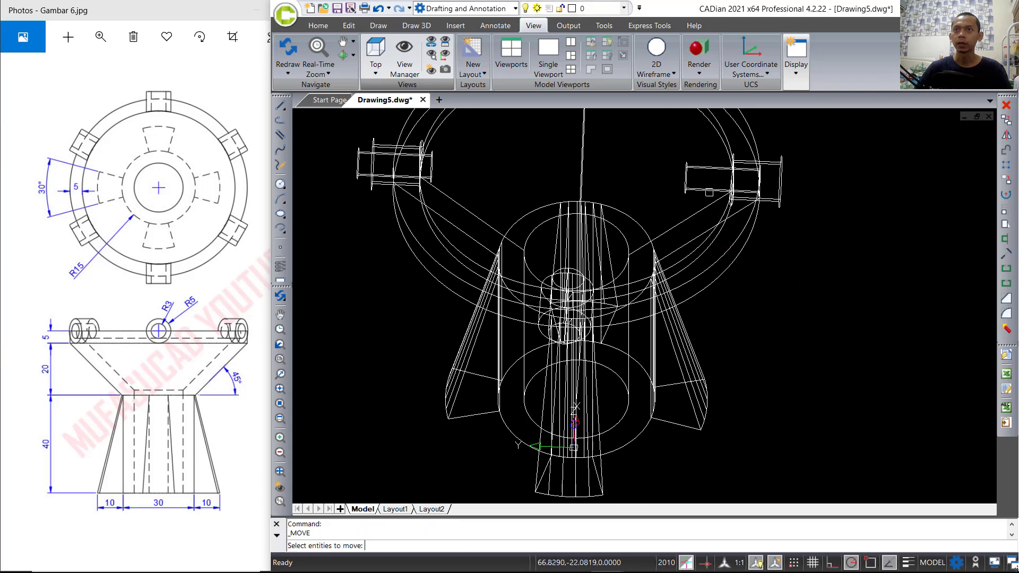
{"action": "left_click", "coordinate": [707, 188]}
{"action": "key", "text": "Return"}
{"action": "left_click", "coordinate": [776, 306]}
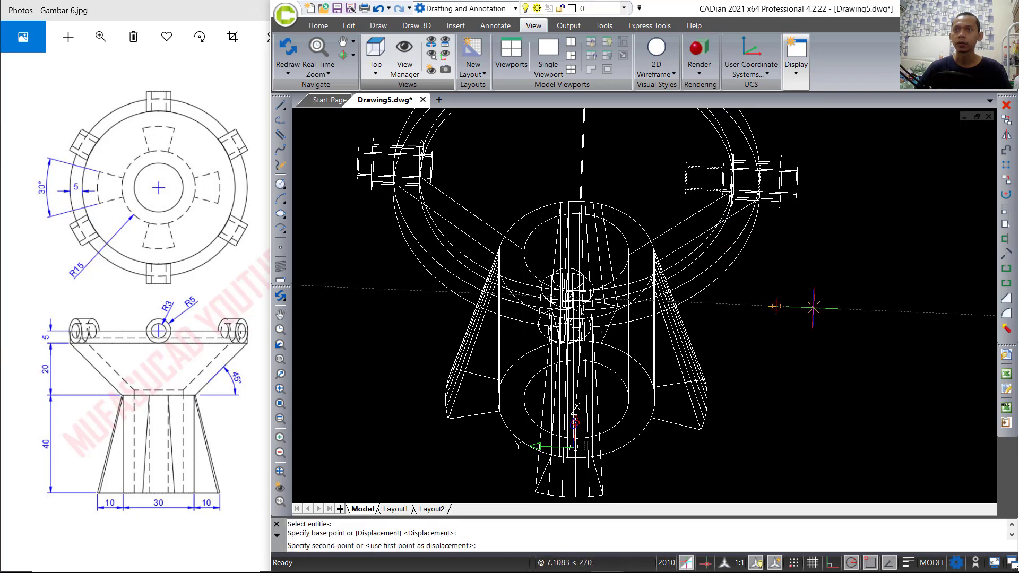
{"action": "left_click", "coordinate": [786, 302]}
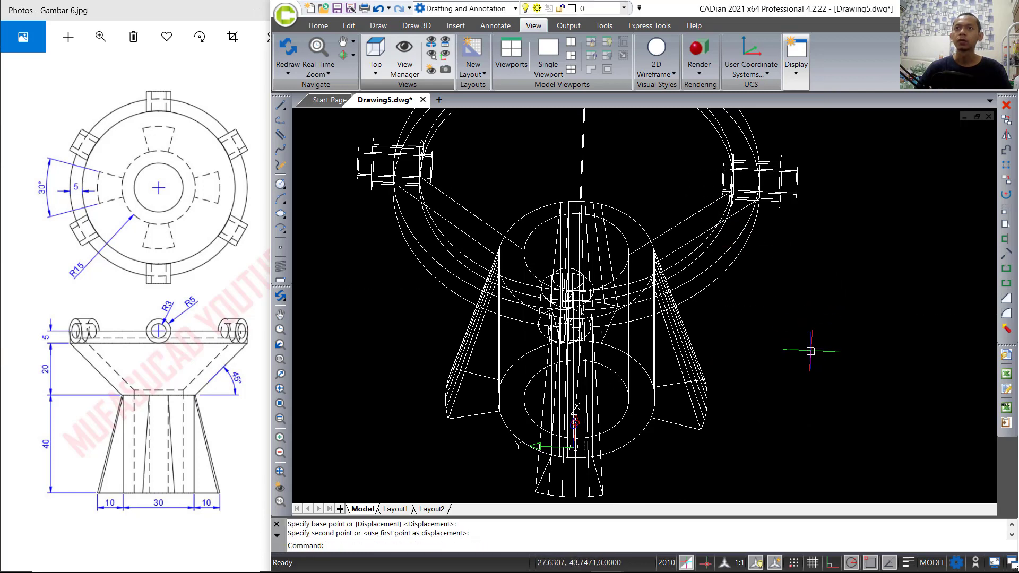
- Shade the model in the Realistic visual style
{"action": "middle_click_drag", "start_coordinate": [807, 346], "coordinate": [707, 348], "text": "shift"}
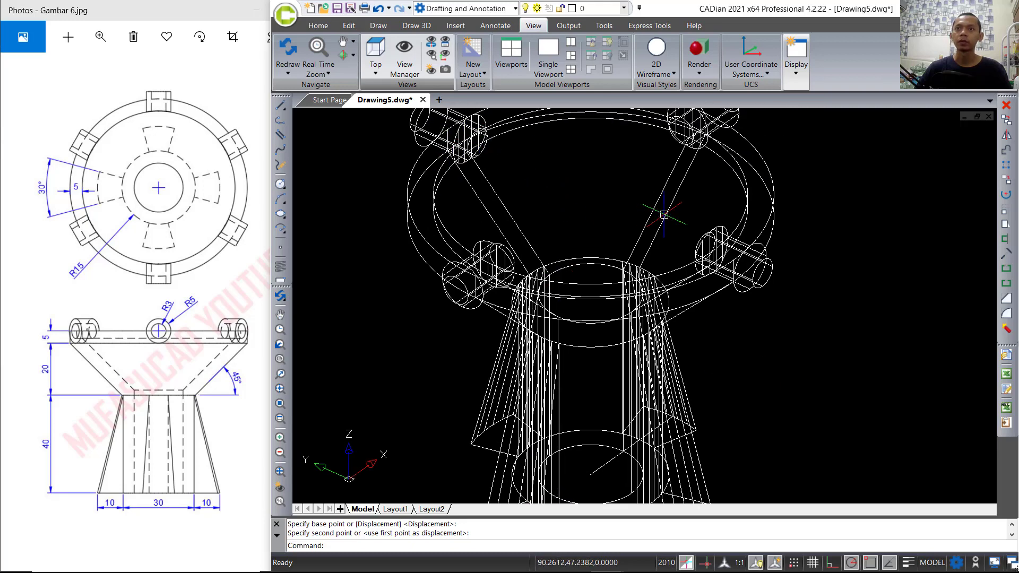
{"action": "left_click", "coordinate": [656, 63]}
{"action": "left_click", "coordinate": [675, 175]}
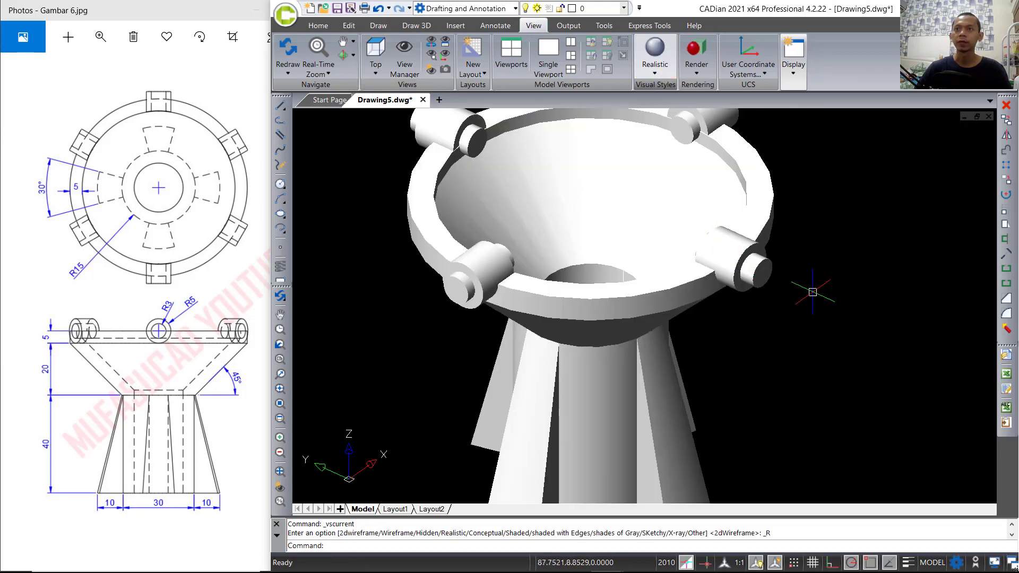
{"action": "middle_click_drag", "start_coordinate": [844, 211], "coordinate": [790, 275]}
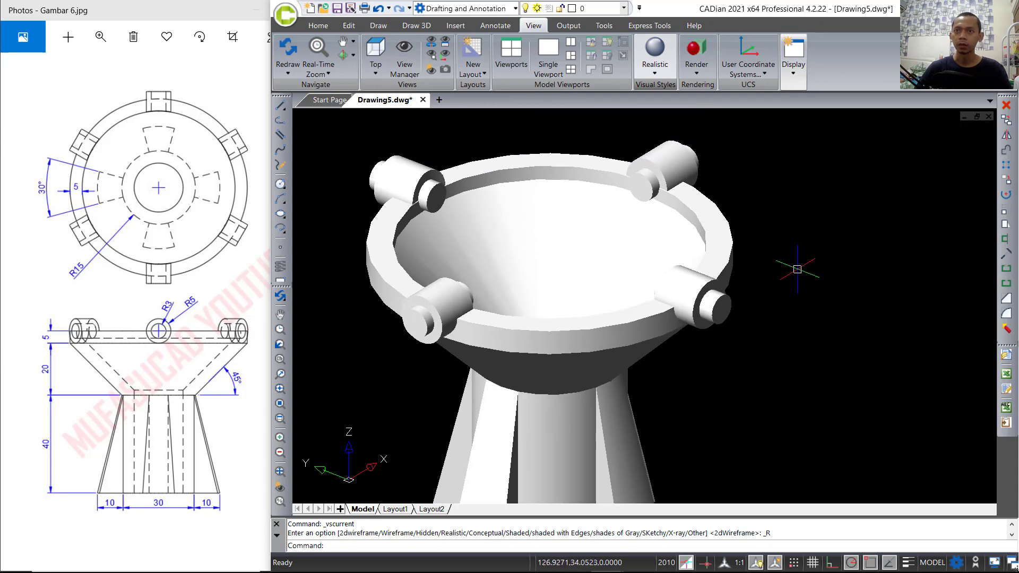
- Start SUBTRACT with the bowl and four bosses as the solids to cut from
{"action": "type", "text": "SU"}
{"action": "key", "text": "Return"}
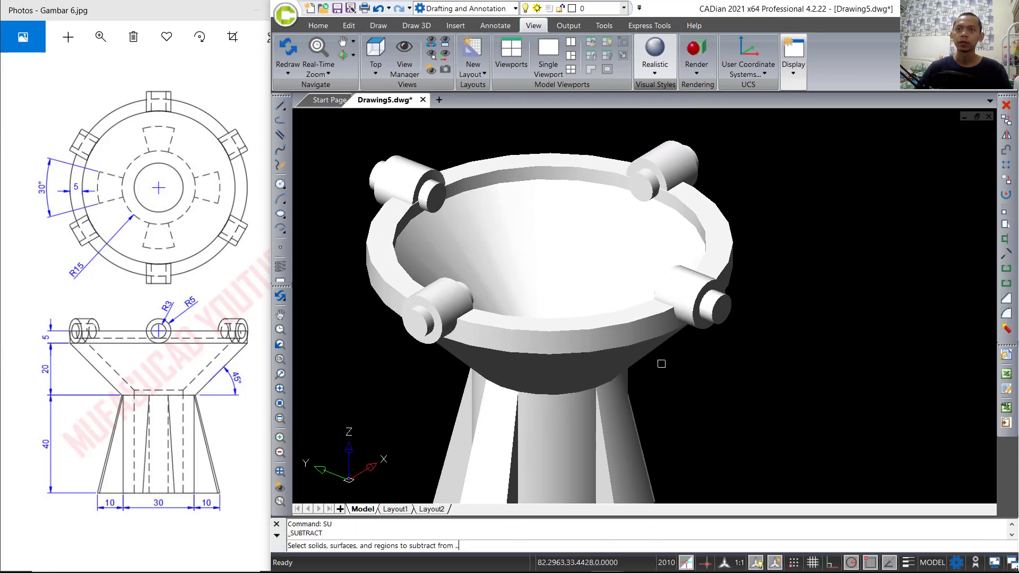
{"action": "left_click", "coordinate": [613, 321]}
{"action": "left_click", "coordinate": [685, 273]}
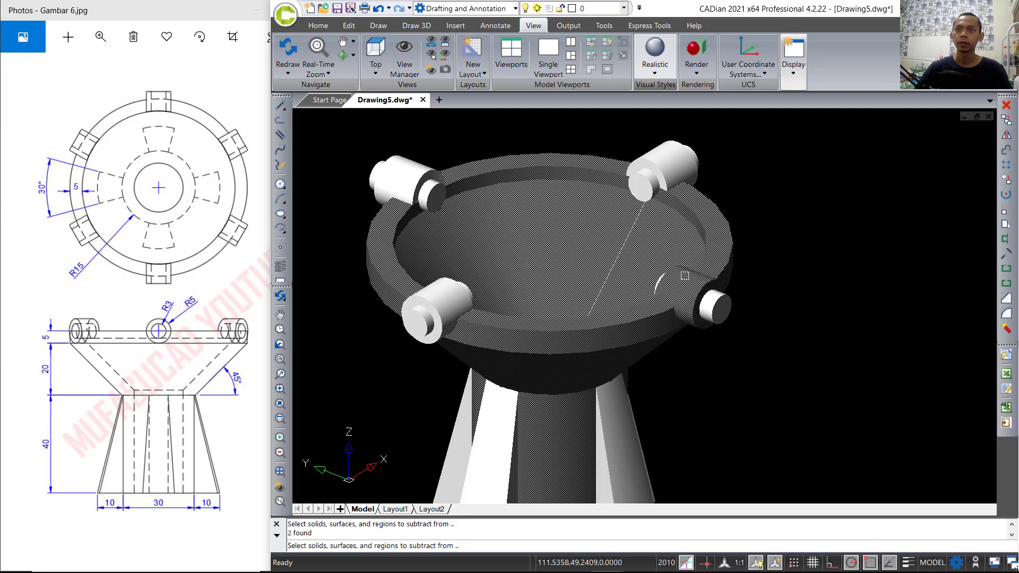
{"action": "left_click", "coordinate": [443, 290]}
{"action": "left_click", "coordinate": [405, 171]}
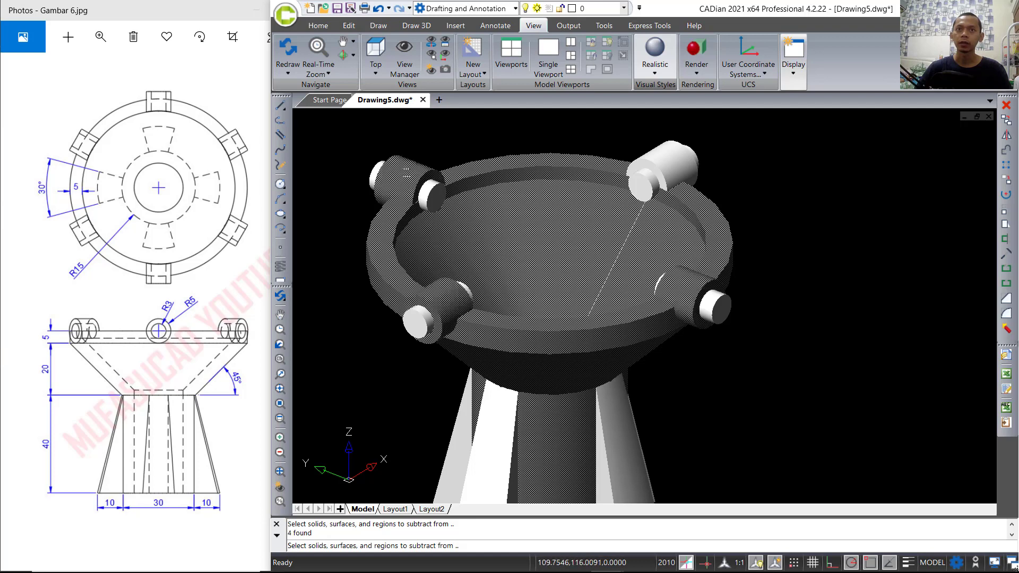
{"action": "left_click", "coordinate": [680, 162]}
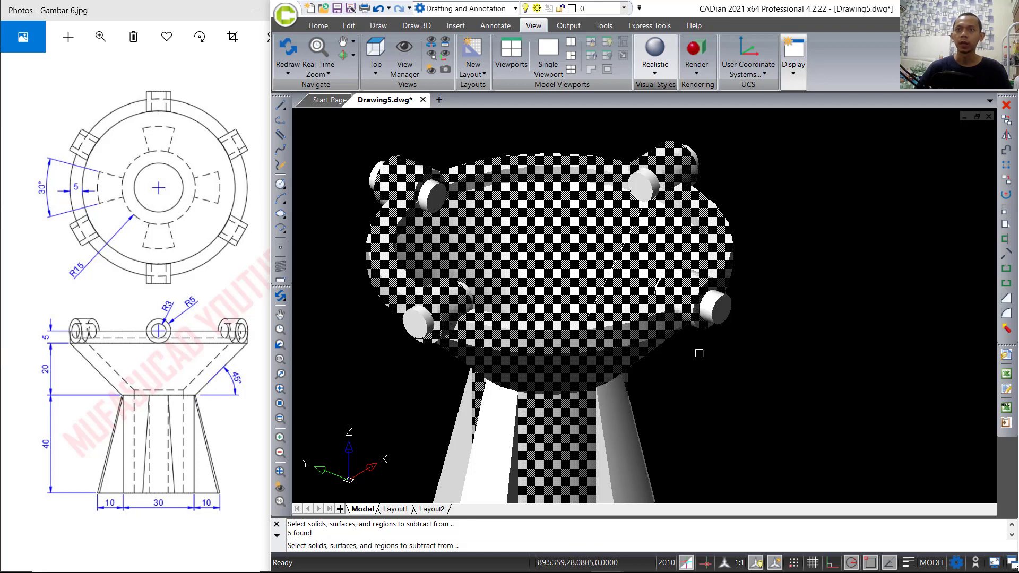
{"action": "key", "text": "Return"}
- Subtract the four pin cylinders, leaving a pin hole through each boss
{"action": "mouse_move", "coordinate": [710, 349]}
{"action": "middle_mouse_down", "text": "shift"}
{"action": "mouse_move", "coordinate": [756, 336]}
{"action": "mouse_move", "coordinate": [778, 297]}
{"action": "mouse_move", "coordinate": [787, 324]}
{"action": "mouse_move", "coordinate": [699, 339]}
{"action": "middle_mouse_up", "text": "shift"}
{"action": "left_click", "coordinate": [757, 396]}
{"action": "middle_click_drag", "start_coordinate": [778, 367], "coordinate": [646, 164], "text": "shift"}
{"action": "left_click", "coordinate": [688, 173]}
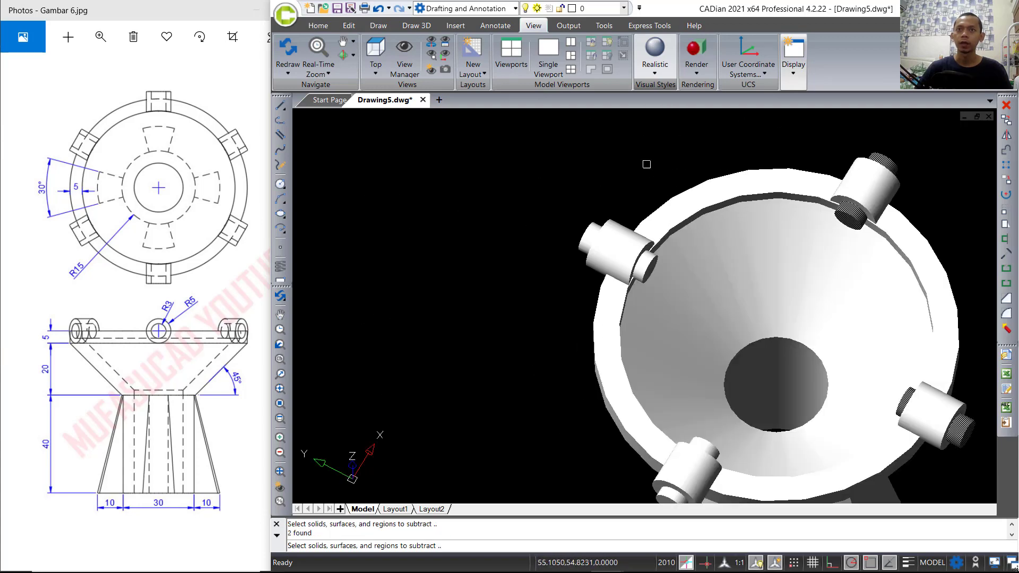
{"action": "left_click", "coordinate": [594, 222]}
{"action": "middle_click_drag", "start_coordinate": [594, 222], "coordinate": [583, 330], "text": "shift"}
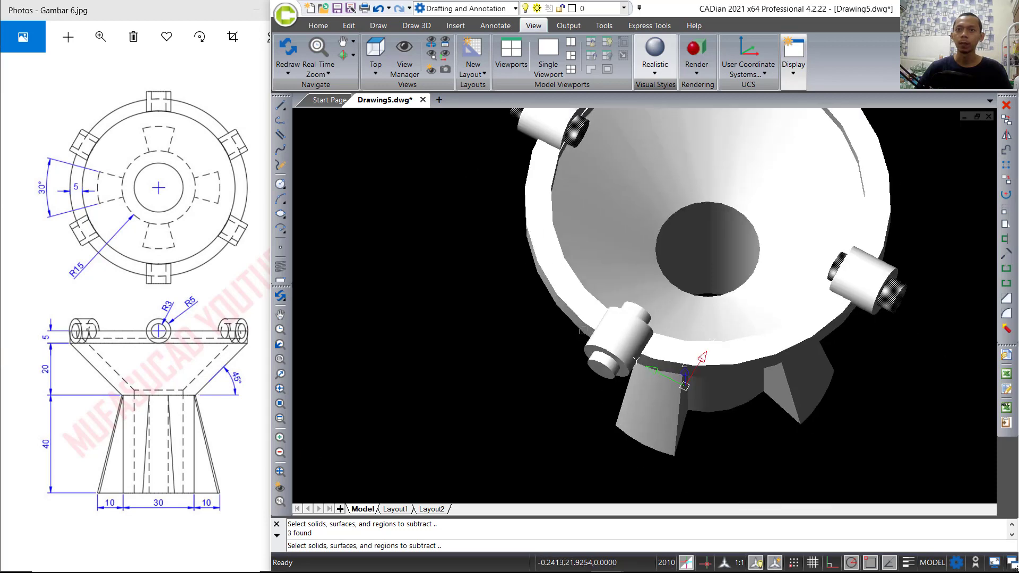
{"action": "left_click", "coordinate": [588, 371]}
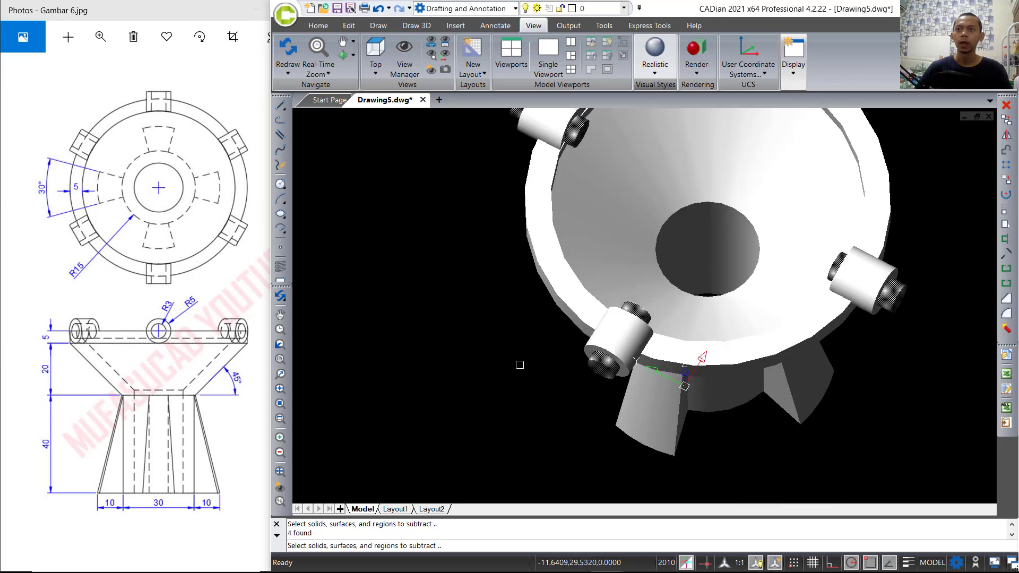
{"action": "key", "text": "Return"}
{"action": "middle_click_drag", "start_coordinate": [529, 364], "coordinate": [740, 311], "text": "shift"}
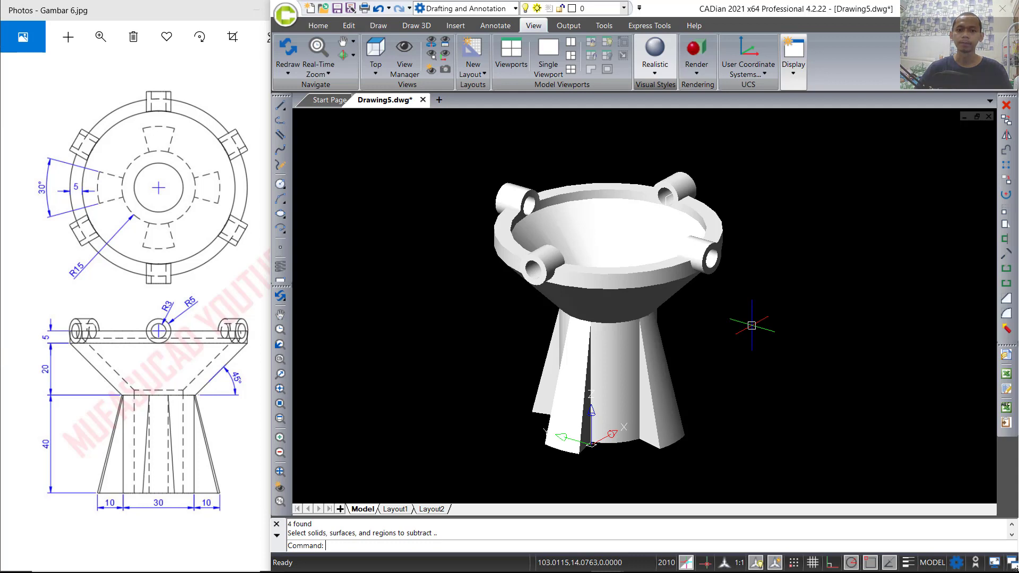
{"action": "left_click", "coordinate": [750, 320]}
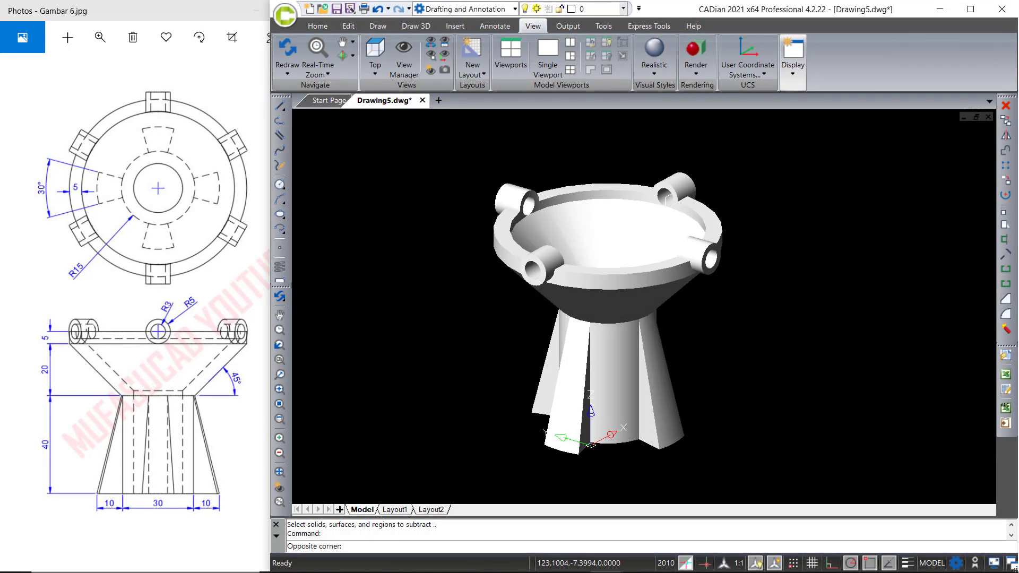